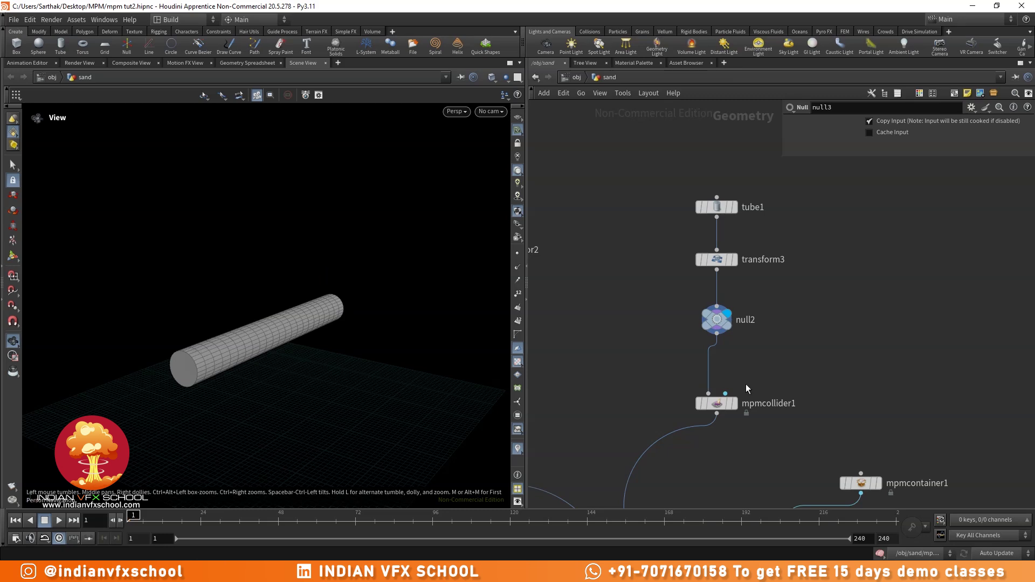
# - Display the tube's MPM collider and review the MPM container's resolution and domain settings
pyautogui.click(739, 402)
pyautogui.scroll(-4, 736, 404)
pyautogui.scroll(5, 680, 335)
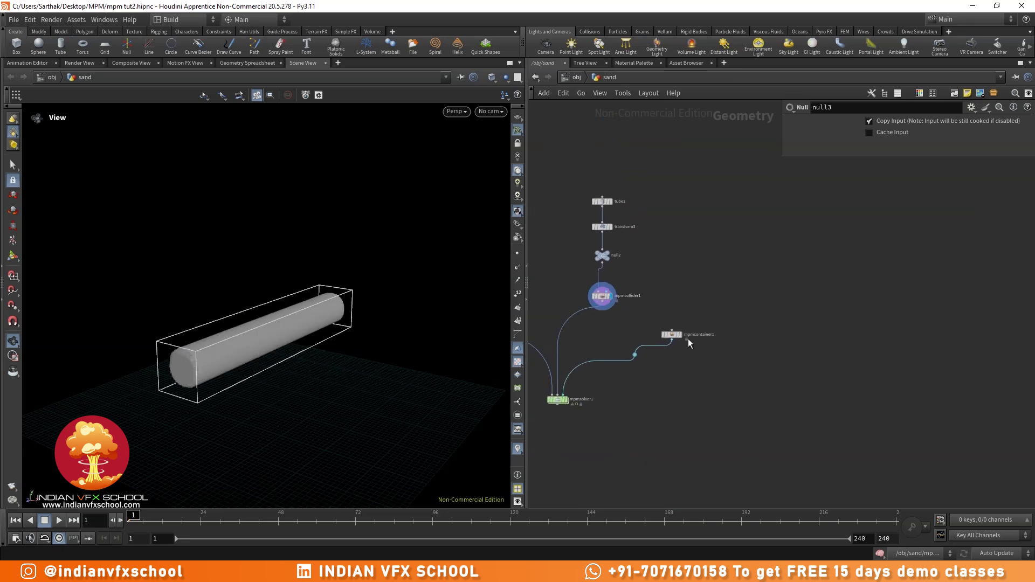
pyautogui.click(648, 329)
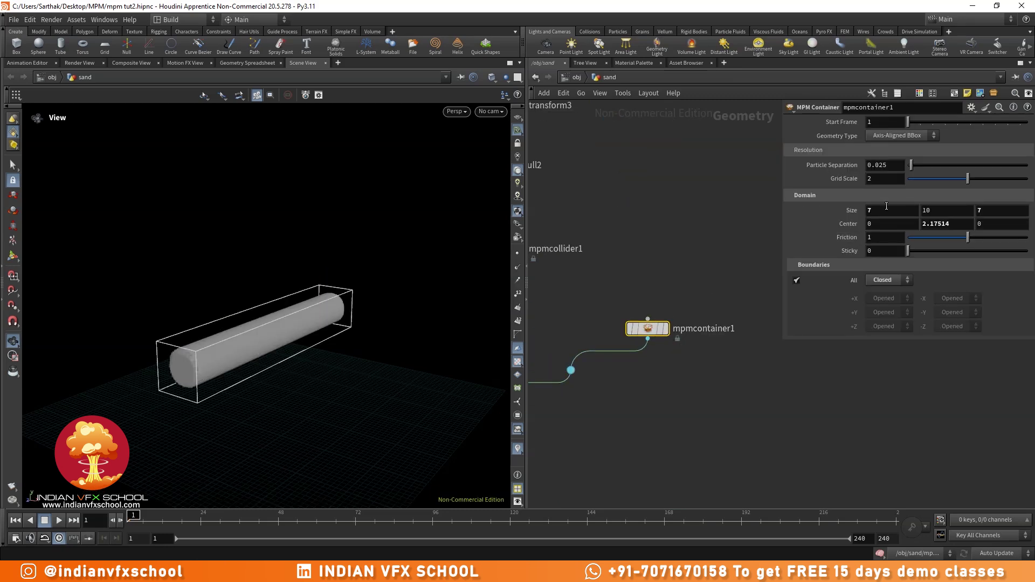
pyautogui.scroll(-2, 704, 408)
pyautogui.moveTo(681, 424); pyautogui.dragTo(807, 352, button='middle')
pyautogui.scroll(5, 680, 376)
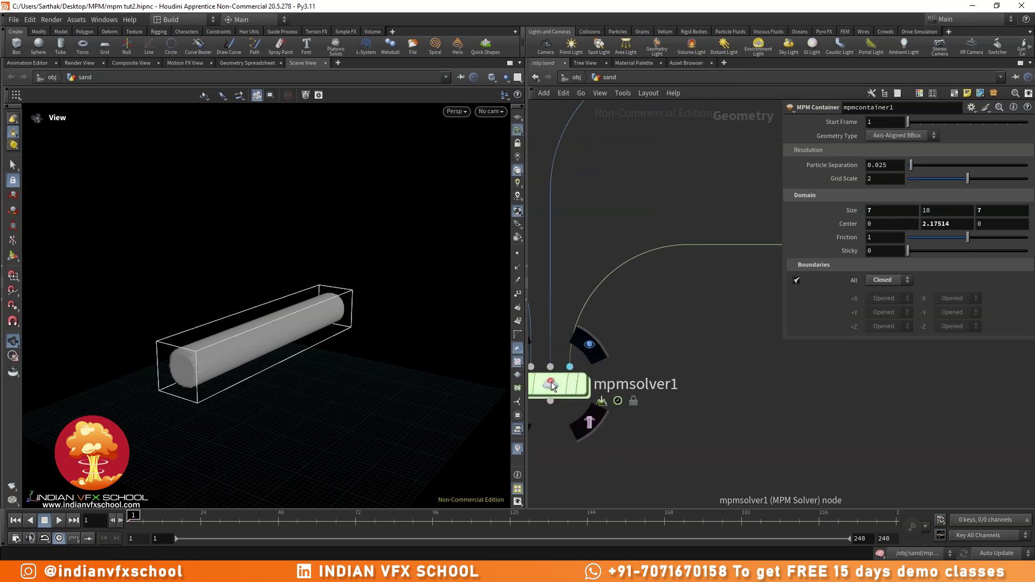
# - Display the MPM solver and review its iteration, force and ground plane settings
pyautogui.click(574, 387)
pyautogui.click(578, 384)
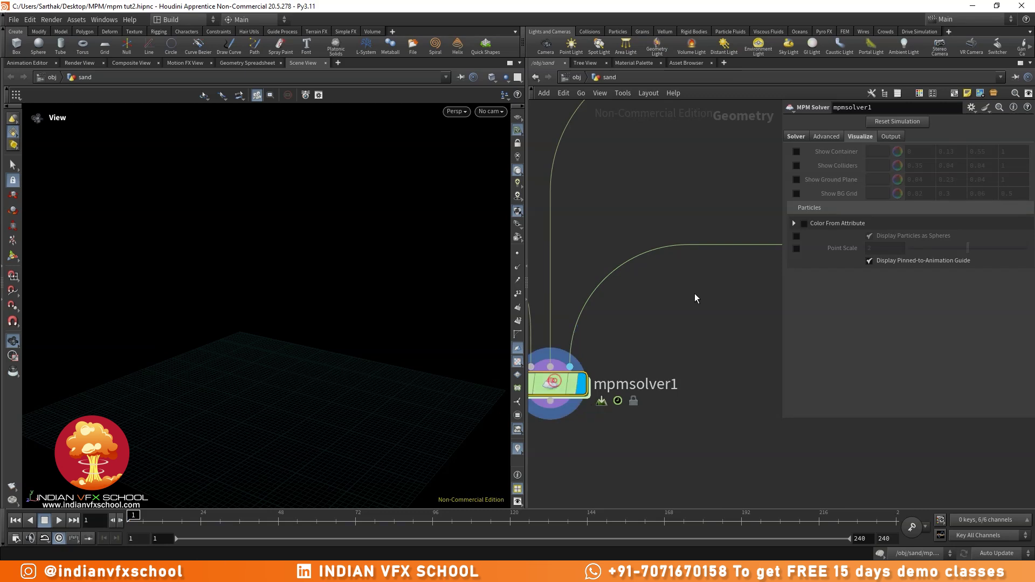
pyautogui.click(798, 135)
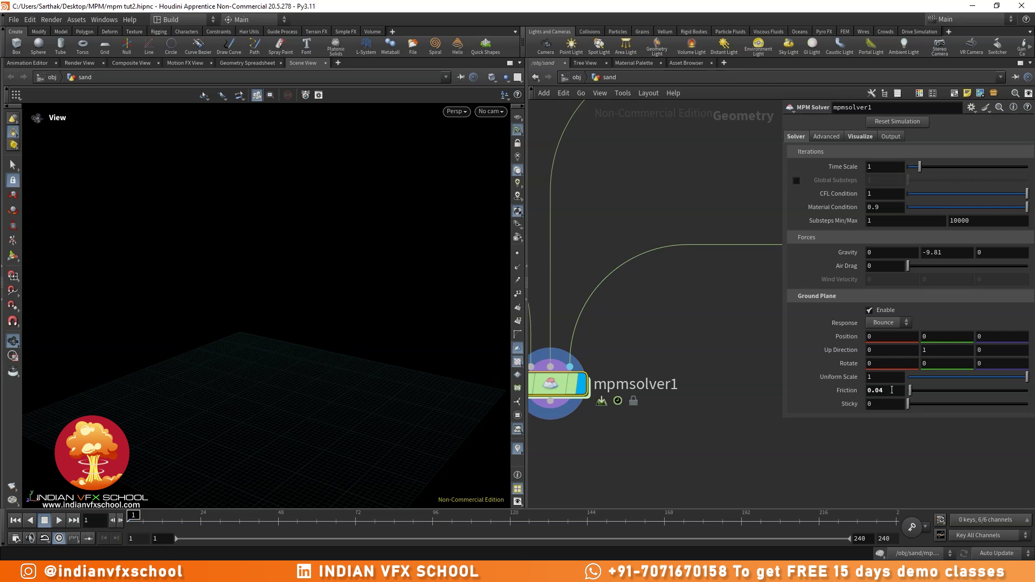
pyautogui.scroll(-5, 698, 407)
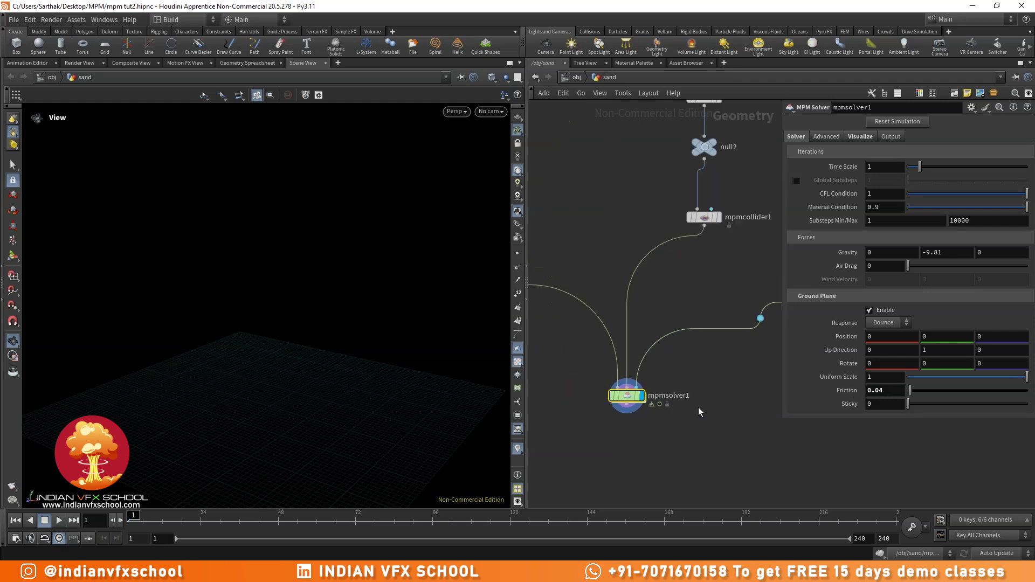
pyautogui.moveTo(711, 361); pyautogui.dragTo(741, 383, button='middle')
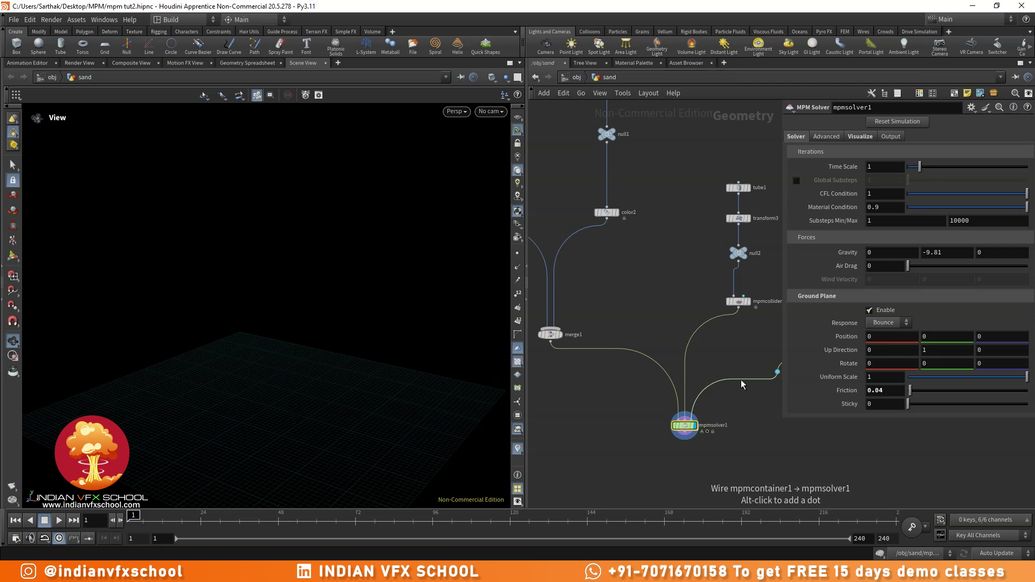
# - Display the null3 node of the first rubber toy and move it up to make room above color1
pyautogui.scroll(-3, 661, 351)
pyautogui.scroll(5, 630, 274)
pyautogui.click(569, 210)
pyautogui.moveTo(351, 337); pyautogui.dragTo(345, 345)
pyautogui.moveTo(626, 265); pyautogui.dragTo(665, 301, button='middle')
pyautogui.scroll(3, 608, 264)
pyautogui.moveTo(598, 250); pyautogui.dragTo(598, 204)
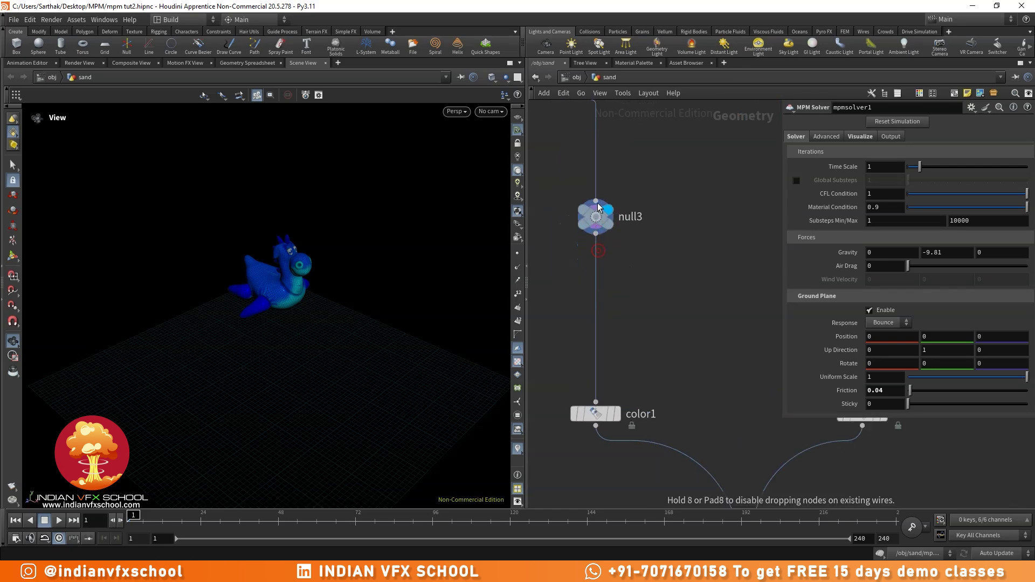
# - Insert an MPM Source node between null3 and color1 and display its output
pyautogui.press('Tab')
pyautogui.write('m')
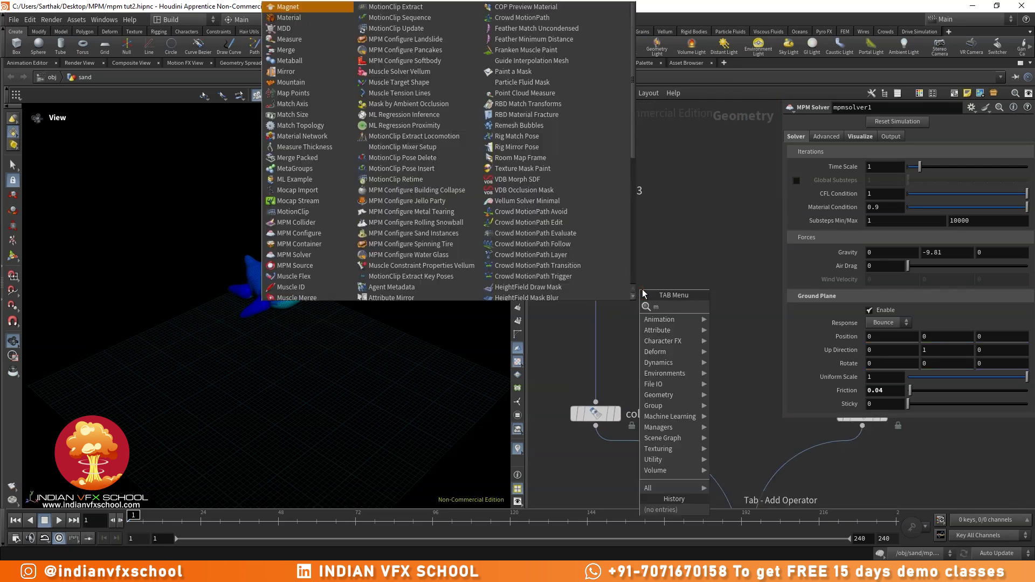
pyautogui.write('pmsou')
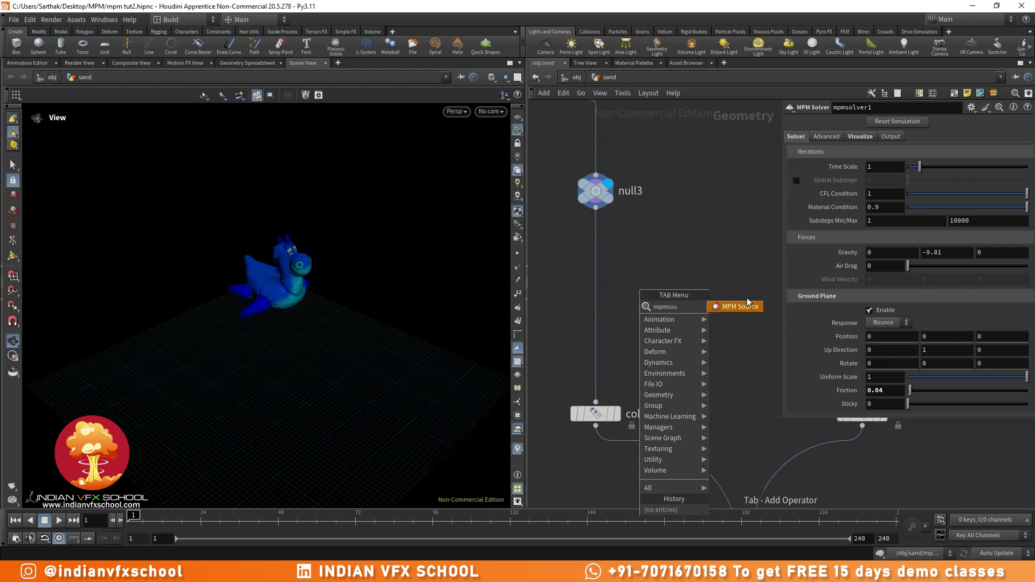
pyautogui.click(741, 305)
pyautogui.click(636, 311)
pyautogui.moveTo(677, 312); pyautogui.dragTo(611, 313)
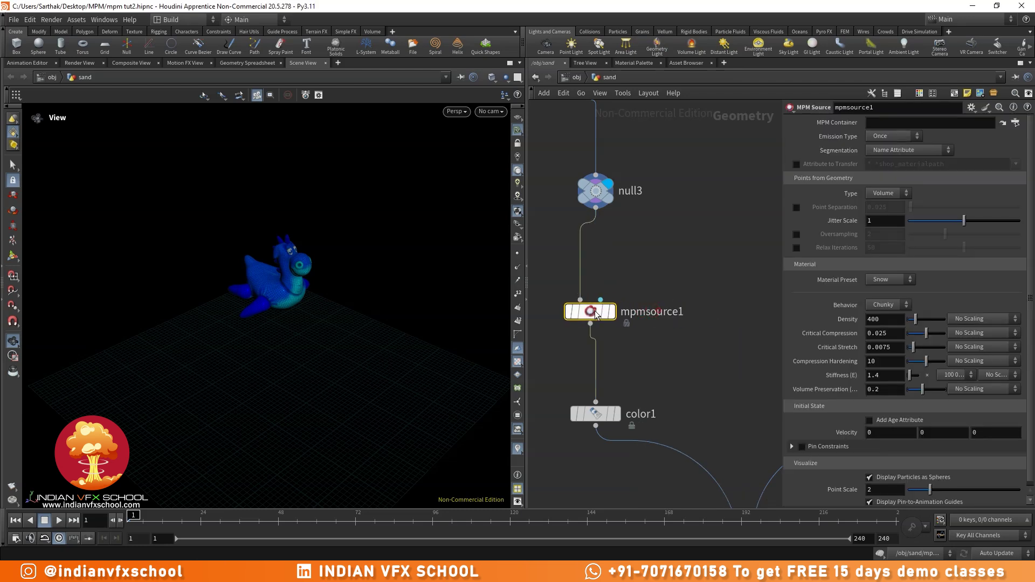
pyautogui.click(611, 312)
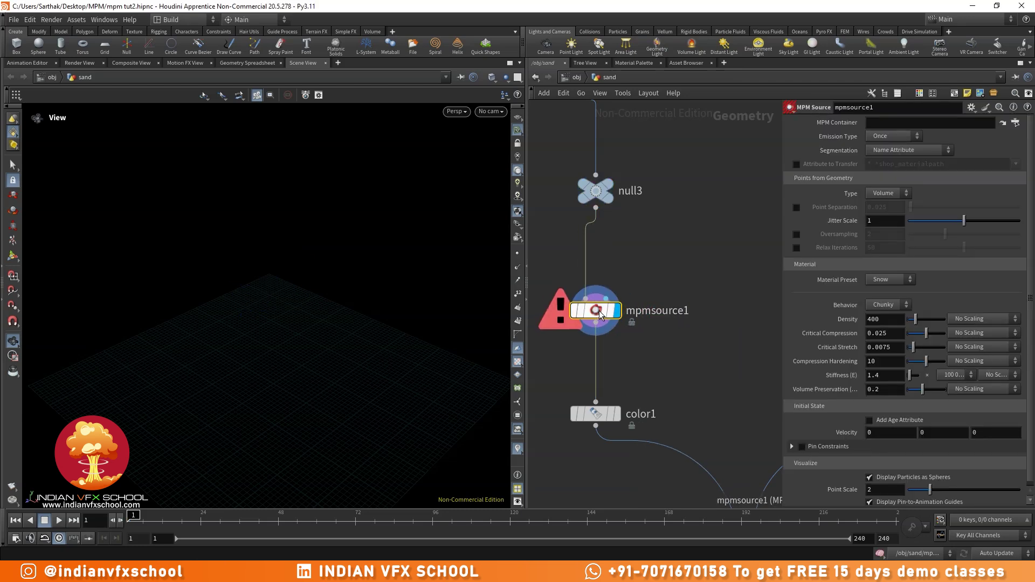
# - Link mpmcontainer1 as the MPM container of mpmsource1
pyautogui.scroll(-4, 599, 313)
pyautogui.moveTo(693, 281); pyautogui.dragTo(624, 317, button='middle')
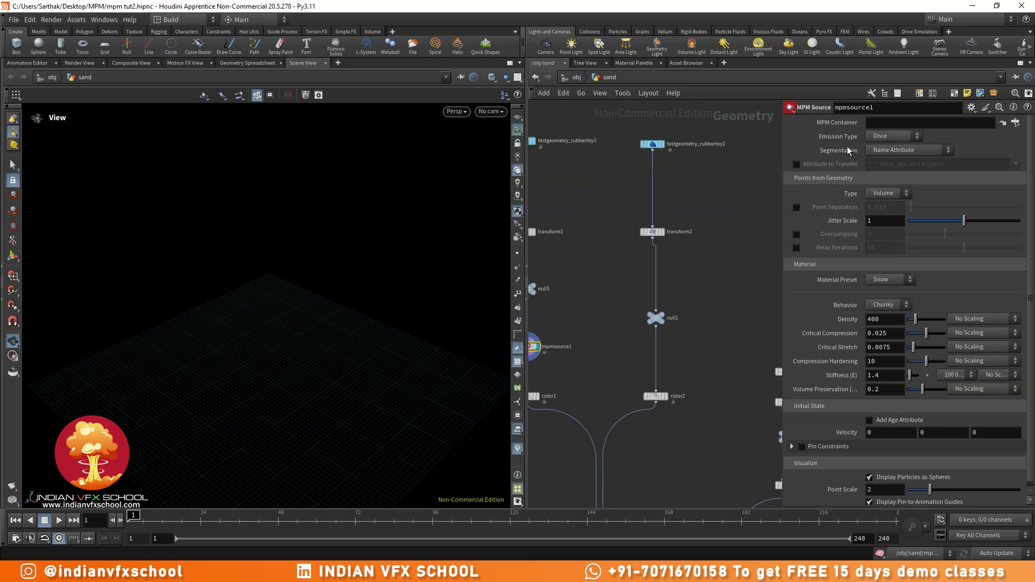
pyautogui.scroll(-3, 719, 307)
pyautogui.moveTo(720, 306); pyautogui.dragTo(645, 322, button='middle')
pyautogui.moveTo(716, 346); pyautogui.dragTo(641, 330, button='middle')
pyautogui.scroll(4, 671, 426)
pyautogui.moveTo(644, 446); pyautogui.dragTo(884, 124)
pyautogui.scroll(-3, 660, 299)
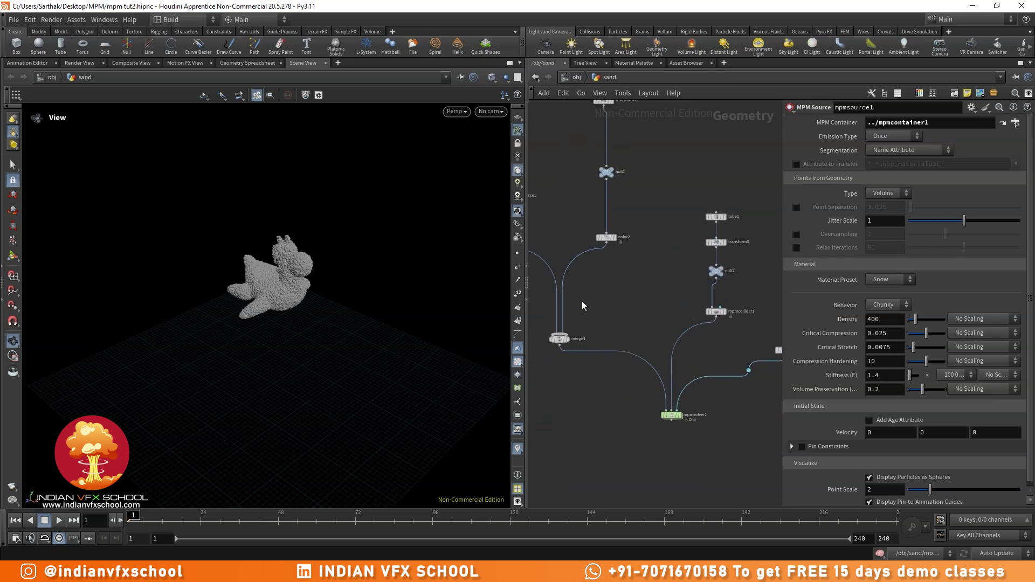
# - Try the Sand material preset on mpmsource1, look at its friction angle, and restore the Snow preset
pyautogui.moveTo(579, 305); pyautogui.dragTo(708, 362, button='middle')
pyautogui.scroll(5, 630, 267)
pyautogui.moveTo(661, 194); pyautogui.dragTo(639, 249, button='middle')
pyautogui.moveTo(344, 275)
pyautogui.mouseDown()
pyautogui.moveTo(358, 273)
pyautogui.moveTo(351, 277)
pyautogui.mouseUp()
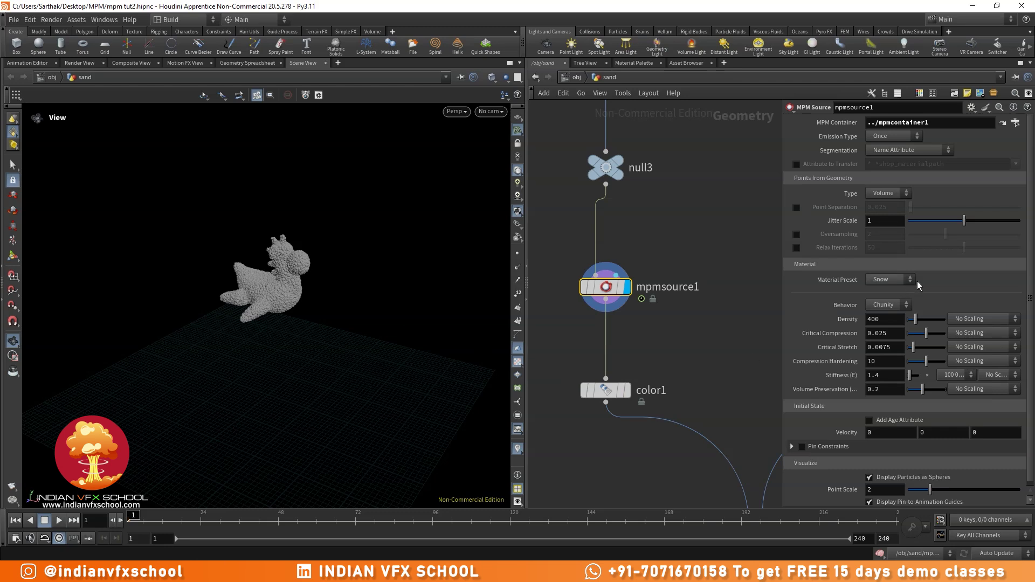
pyautogui.click(877, 279)
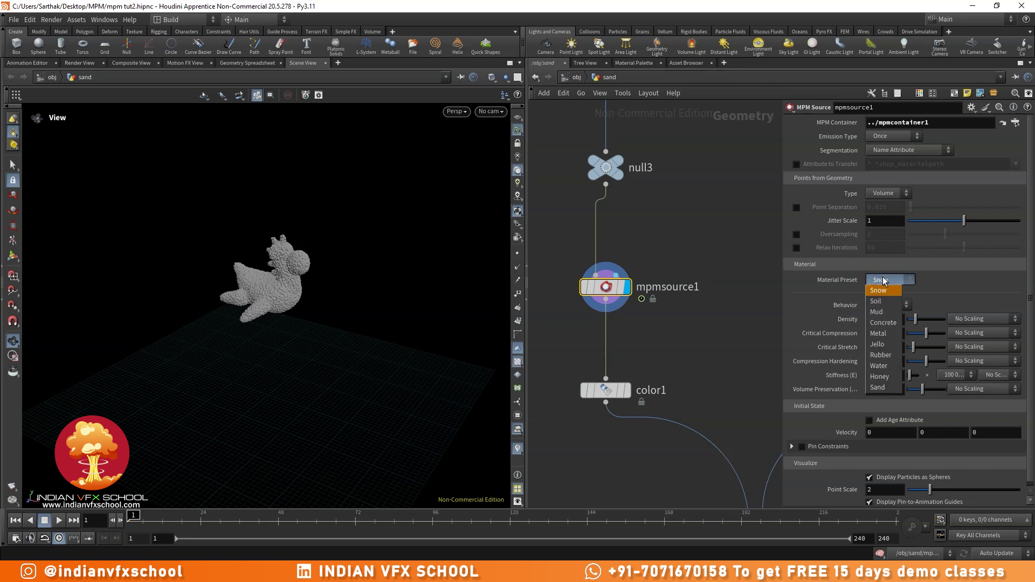
pyautogui.click(889, 389)
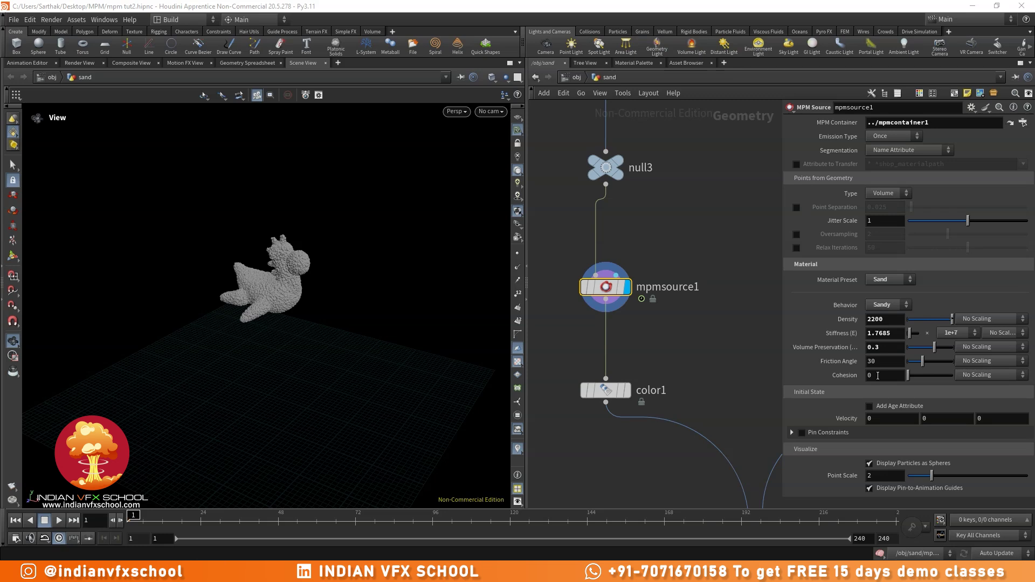
pyautogui.moveTo(884, 361); pyautogui.dragTo(822, 361)
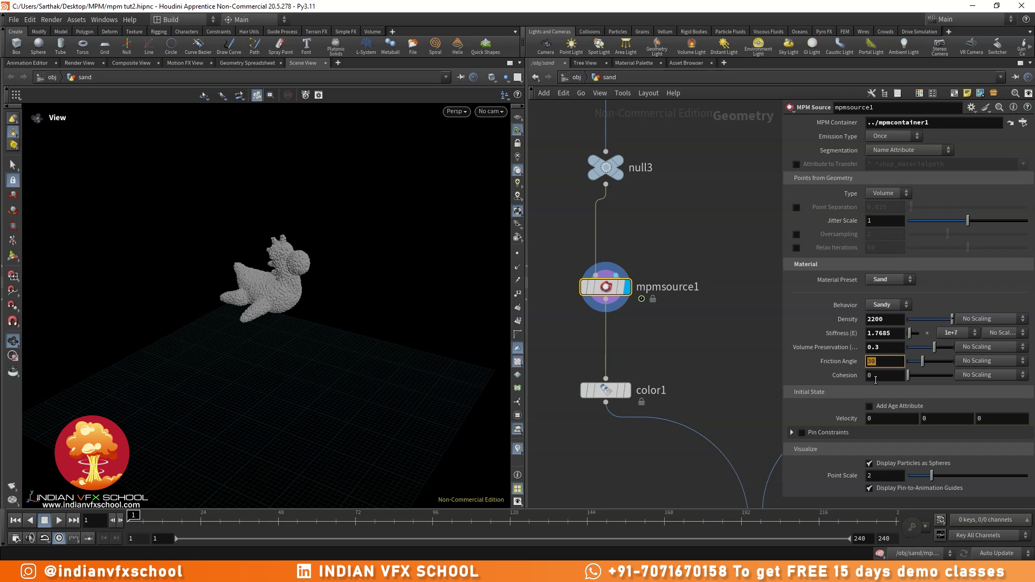
pyautogui.click(881, 280)
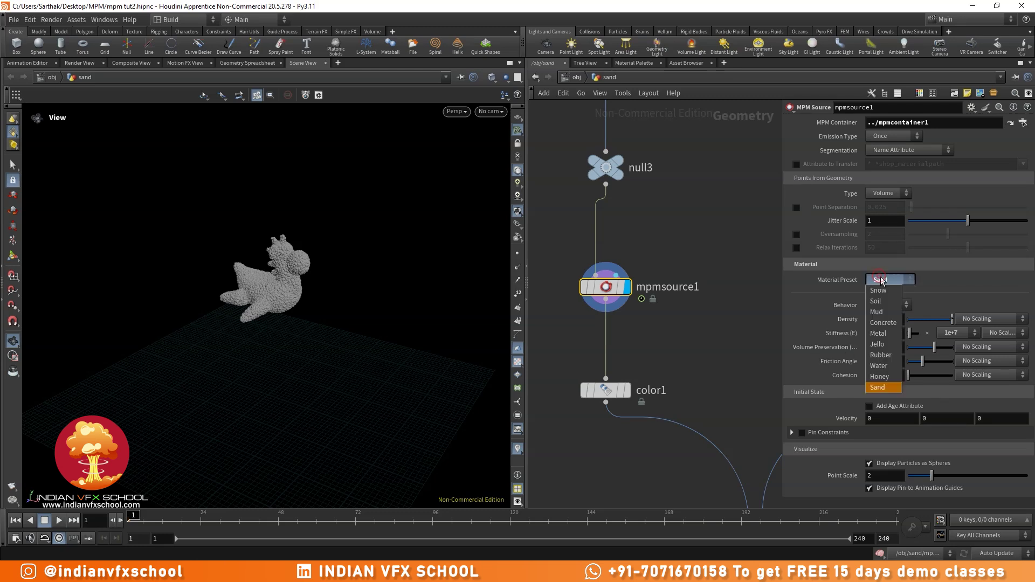
pyautogui.click(883, 291)
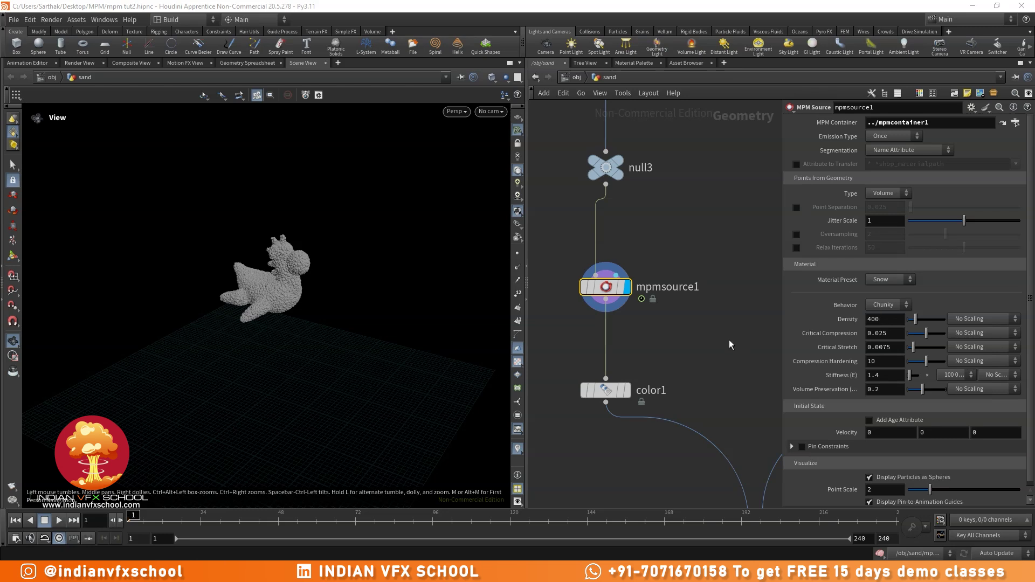
# - Copy mpmsource1 into the second toy's branch between null1 and color2, display it and set its material preset to Water
pyautogui.scroll(-5, 691, 358)
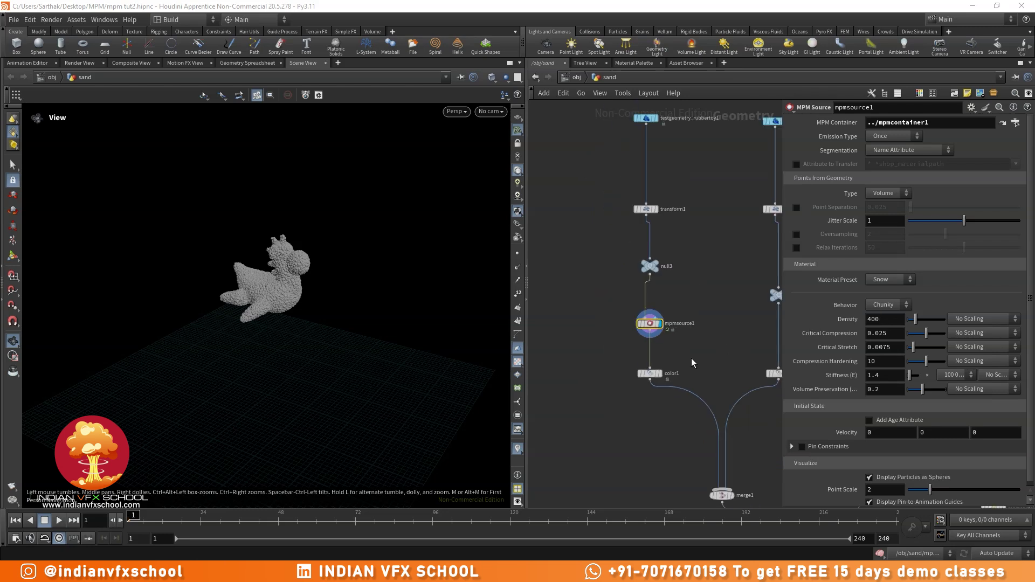
pyautogui.scroll(3, 688, 334)
pyautogui.scroll(-2, 698, 335)
pyautogui.moveTo(711, 324); pyautogui.dragTo(711, 306)
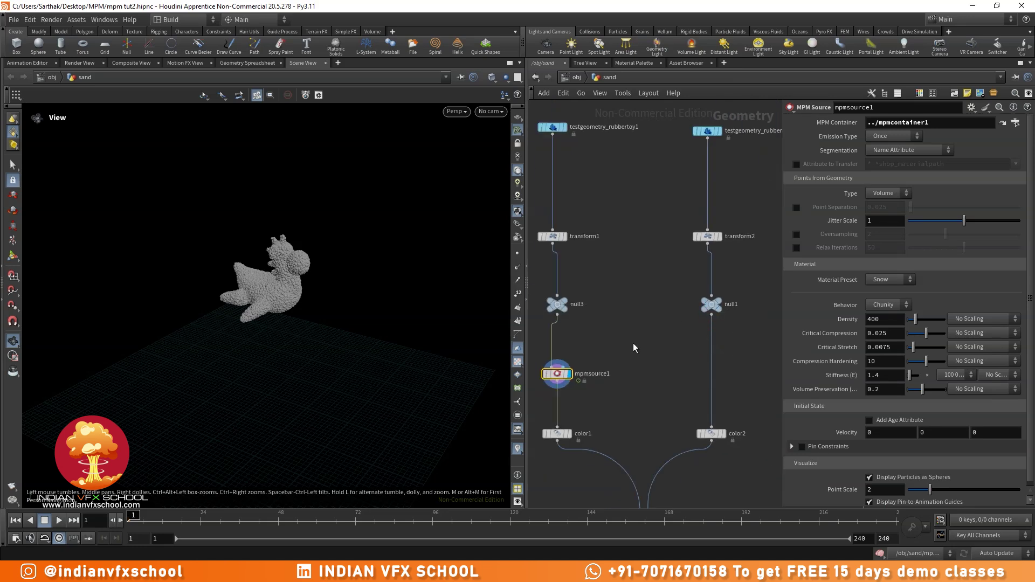
pyautogui.keyDown('alt'); pyautogui.moveTo(569, 373); pyautogui.dragTo(701, 366); pyautogui.keyUp('alt')
pyautogui.scroll(4, 711, 366)
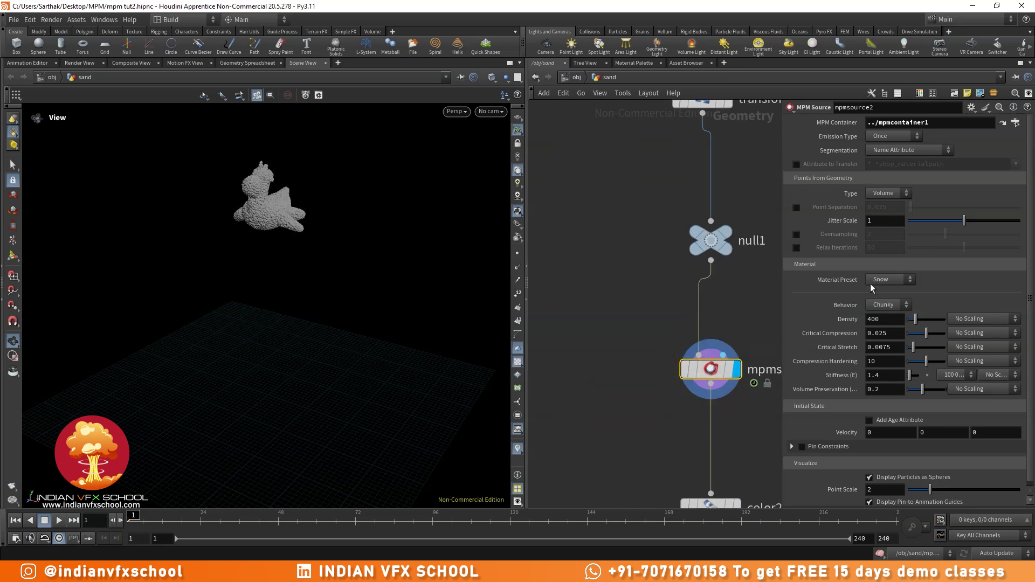
pyautogui.click(892, 281)
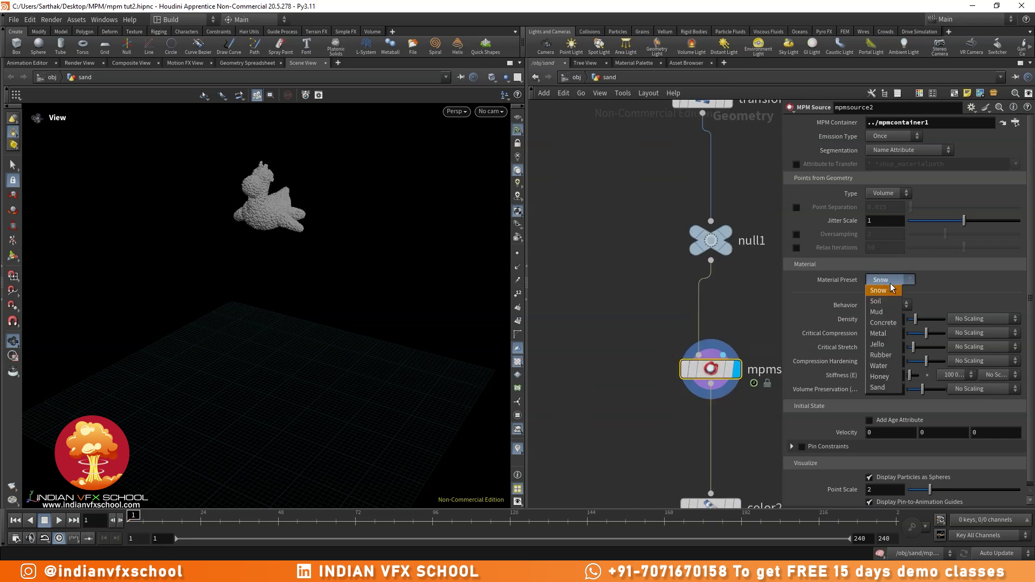
pyautogui.click(891, 365)
# - Display color1 and check the colour assigned to the first toy's particles
pyautogui.scroll(-3, 701, 242)
pyautogui.scroll(3, 616, 365)
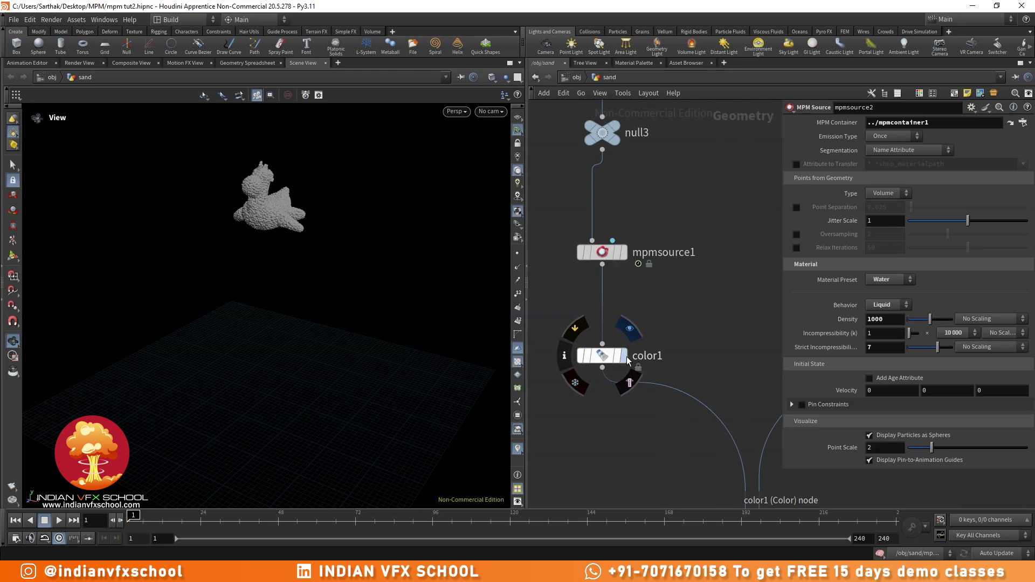
pyautogui.click(626, 358)
pyautogui.click(603, 357)
pyautogui.moveTo(305, 305); pyautogui.dragTo(288, 304)
# - Save the scene and display color2 in the second toy's branch
pyautogui.scroll(-3, 669, 302)
pyautogui.moveTo(769, 323); pyautogui.dragTo(705, 318, button='middle')
pyautogui.scroll(3, 708, 321)
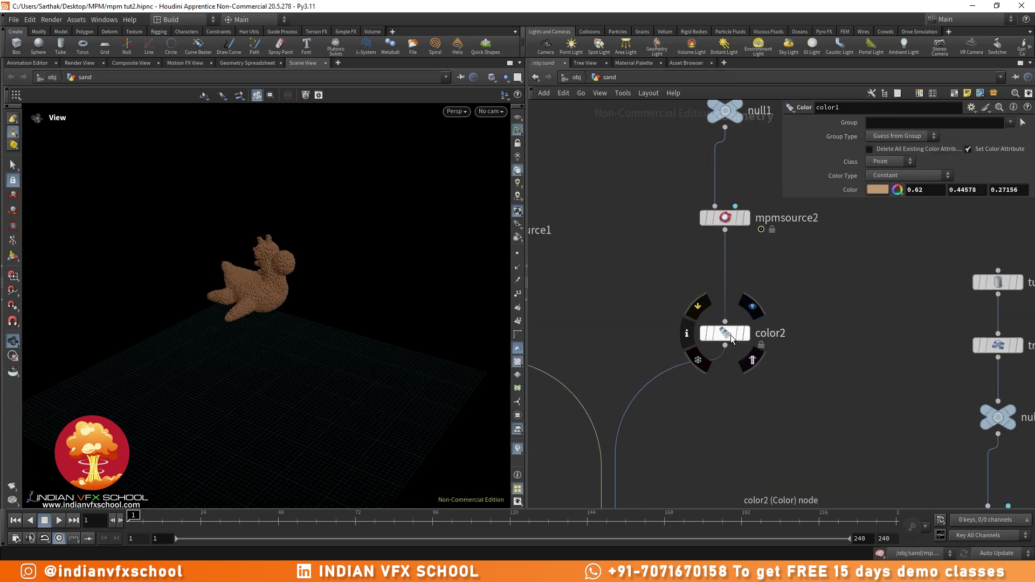
pyautogui.hotkey('ctrl', 's')
pyautogui.click(744, 335)
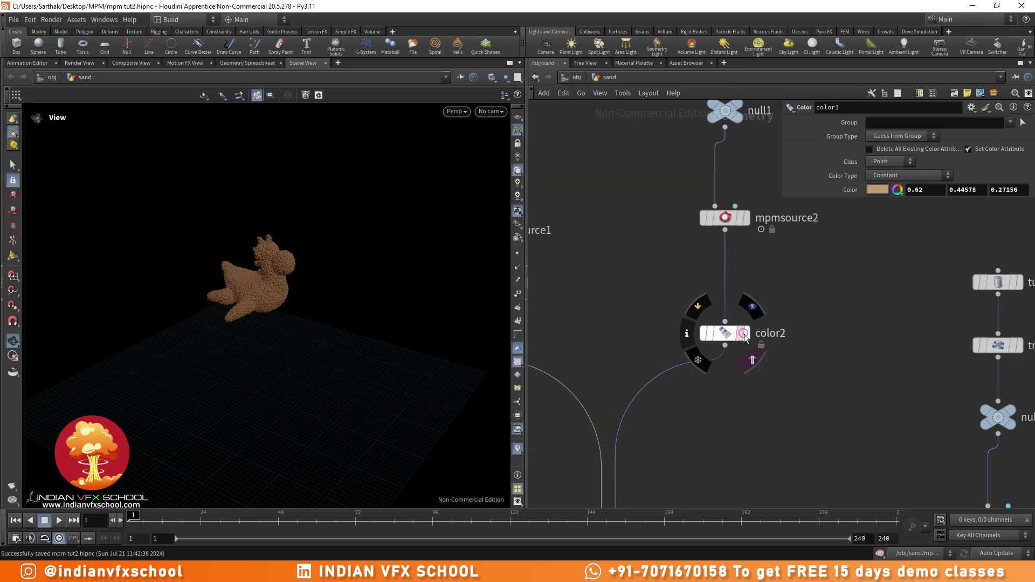
pyautogui.click(746, 335)
# - Display the output of mpmsolver1 to show both particle toys together
pyautogui.scroll(-3, 728, 372)
pyautogui.scroll(3, 725, 368)
pyautogui.click(723, 374)
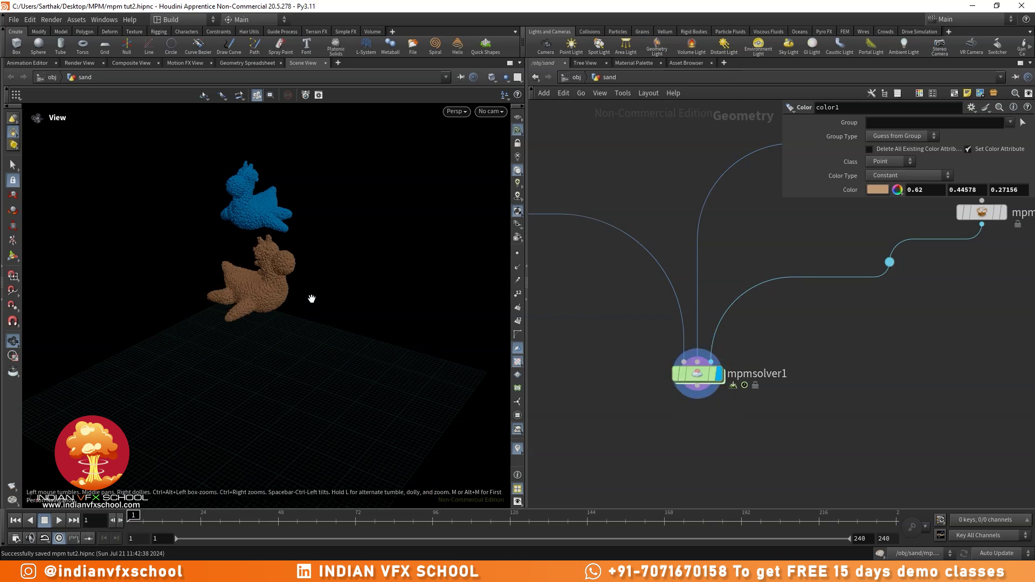
pyautogui.click(699, 374)
# - Set the particle separation of mpmcontainer1 to 0.02
pyautogui.scroll(-3, 665, 426)
pyautogui.moveTo(776, 331); pyautogui.dragTo(650, 326, button='middle')
pyautogui.scroll(3, 695, 307)
pyautogui.click(734, 291)
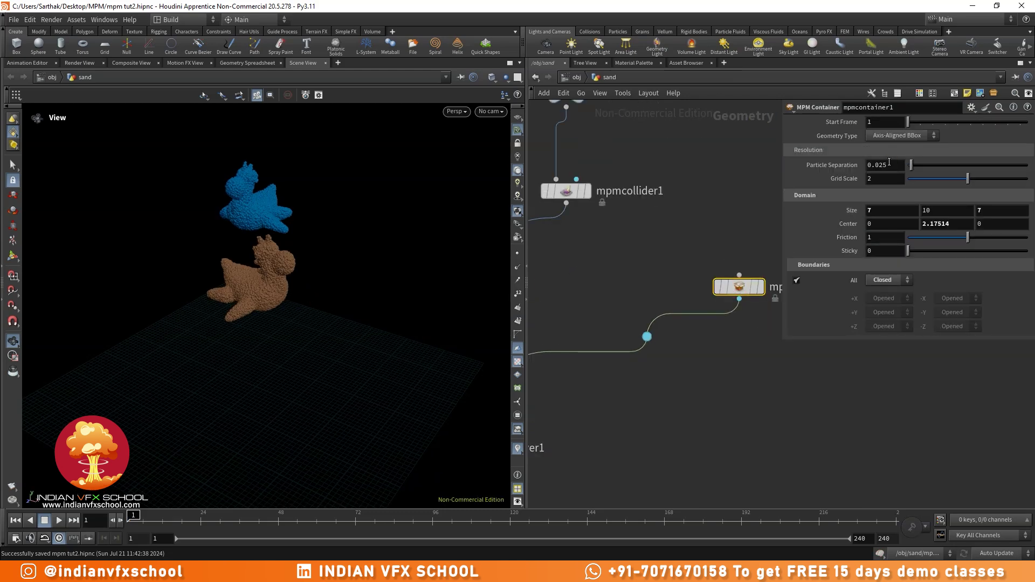
pyautogui.scroll(-3, 736, 379)
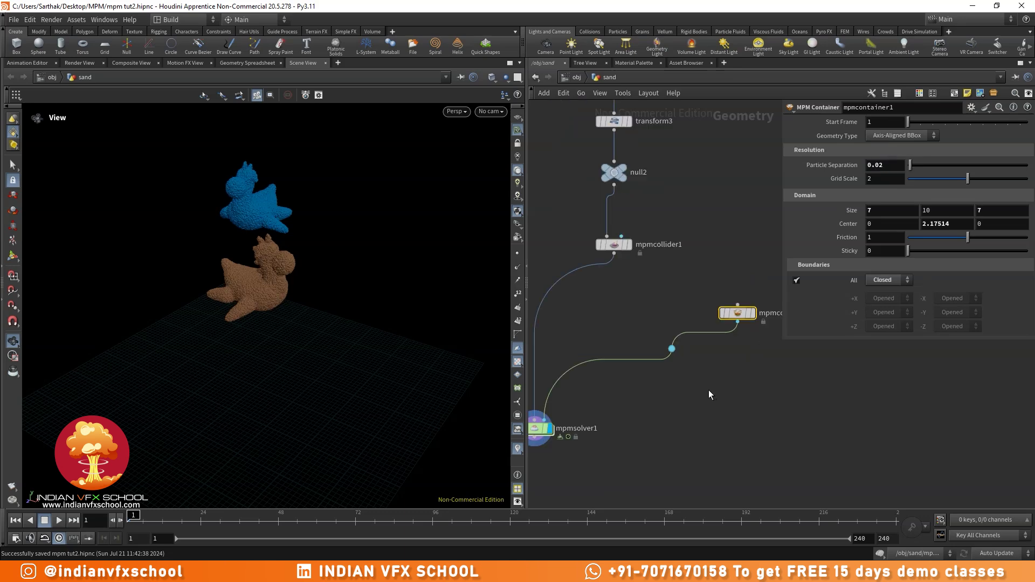
# - Review the output, visualization and advanced settings of mpmsolver1, including its cache memory
pyautogui.moveTo(615, 402); pyautogui.dragTo(654, 368, button='middle')
pyautogui.scroll(3, 642, 370)
pyautogui.click(613, 395)
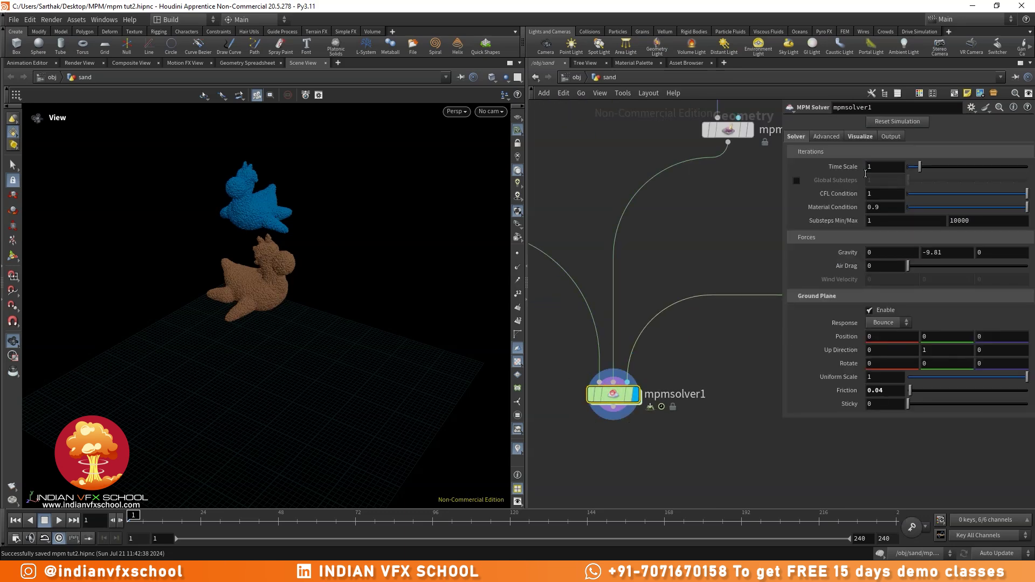
pyautogui.click(889, 136)
pyautogui.click(857, 137)
pyautogui.click(827, 138)
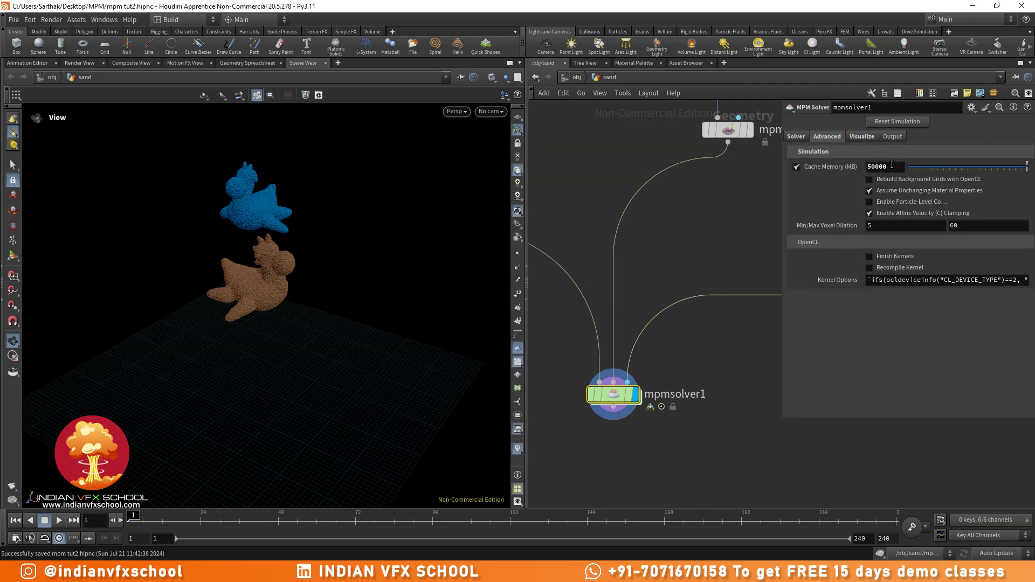
# - Run the MPM simulation, stop it and replay the cached frames from the start
pyautogui.moveTo(372, 282); pyautogui.dragTo(381, 266, button='middle')
pyautogui.scroll(-3, 606, 280)
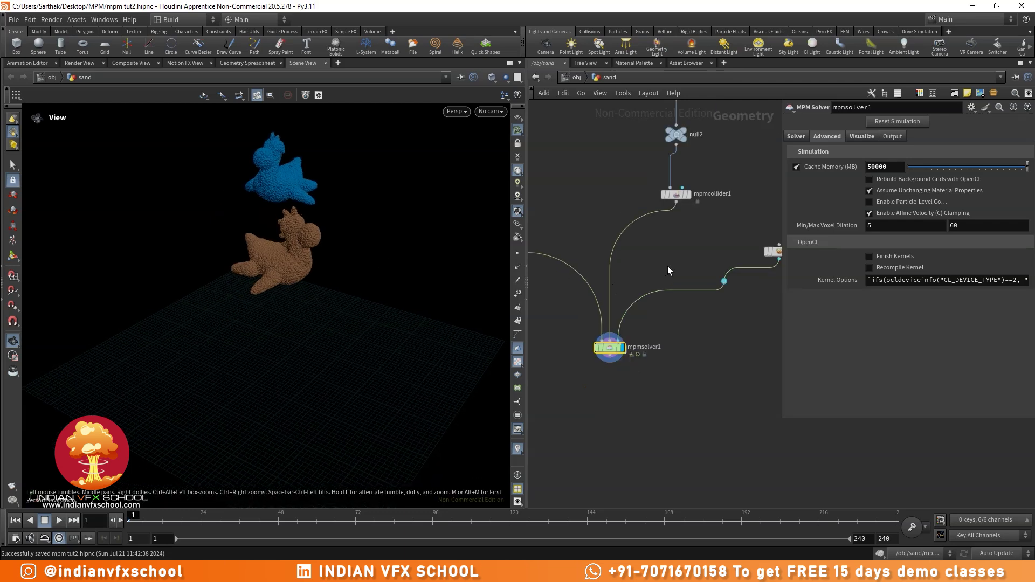
pyautogui.moveTo(668, 271); pyautogui.dragTo(645, 282, button='middle')
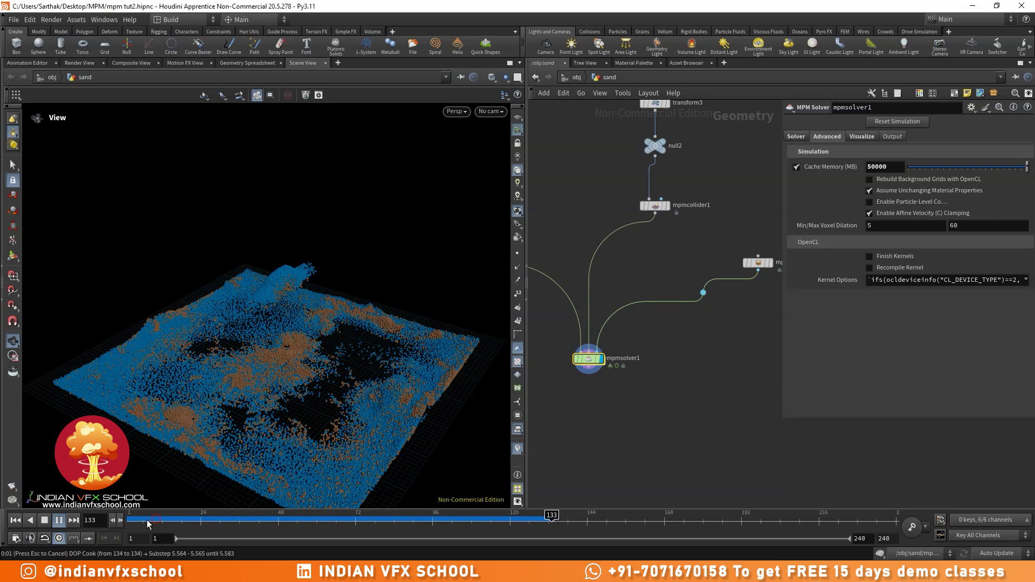
pyautogui.click(46, 519)
pyautogui.click(59, 520)
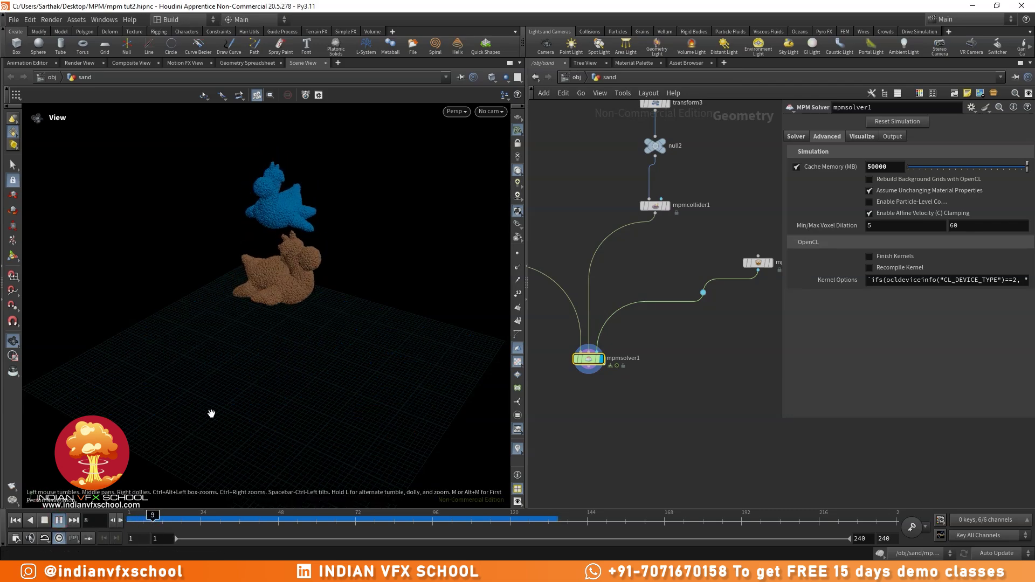
# - Scrub through the cached MPM simulation to examine how the falling water toy collides and mixes with the snow toy
pyautogui.moveTo(289, 338); pyautogui.dragTo(337, 365)
pyautogui.moveTo(324, 521); pyautogui.dragTo(494, 521)
pyautogui.moveTo(254, 377); pyautogui.dragTo(223, 390)
pyautogui.moveTo(164, 515); pyautogui.dragTo(507, 500)
pyautogui.moveTo(254, 331); pyautogui.dragTo(288, 308)
pyautogui.moveTo(288, 309); pyautogui.dragTo(267, 392, button='right')
pyautogui.scroll(-2, 649, 364)
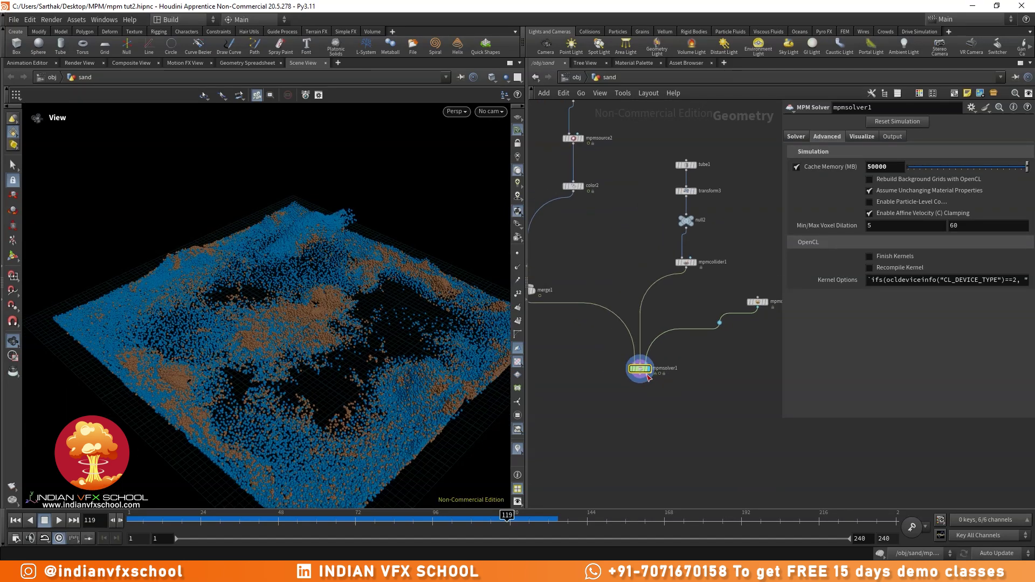
pyautogui.moveTo(129, 520); pyautogui.dragTo(194, 517)
pyautogui.moveTo(303, 317); pyautogui.dragTo(294, 298)
pyautogui.scroll(3, 275, 297)
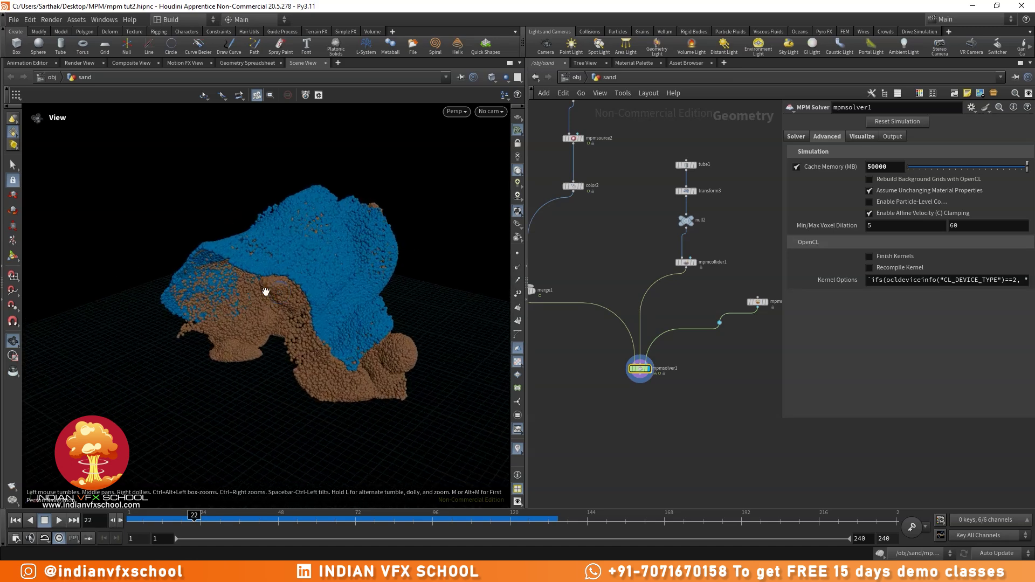
pyautogui.scroll(-3, 278, 307)
pyautogui.moveTo(196, 515); pyautogui.dragTo(314, 519)
pyautogui.scroll(-3, 641, 378)
# - Review the material settings of mpmsource1 and return the timeline to frame 1
pyautogui.moveTo(639, 369); pyautogui.dragTo(686, 411, button='middle')
pyautogui.scroll(5, 612, 291)
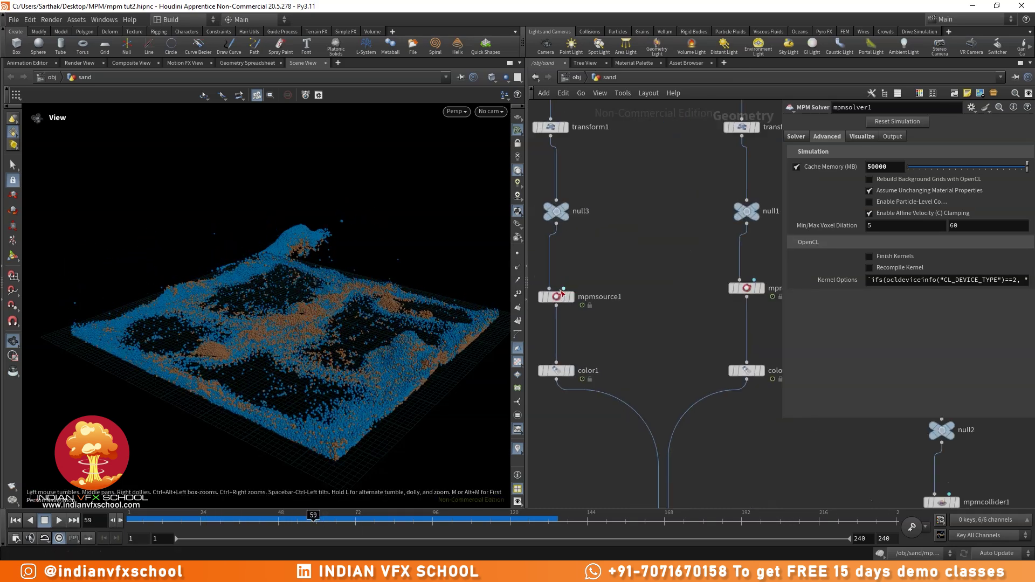
pyautogui.scroll(3, 564, 293)
pyautogui.click(554, 301)
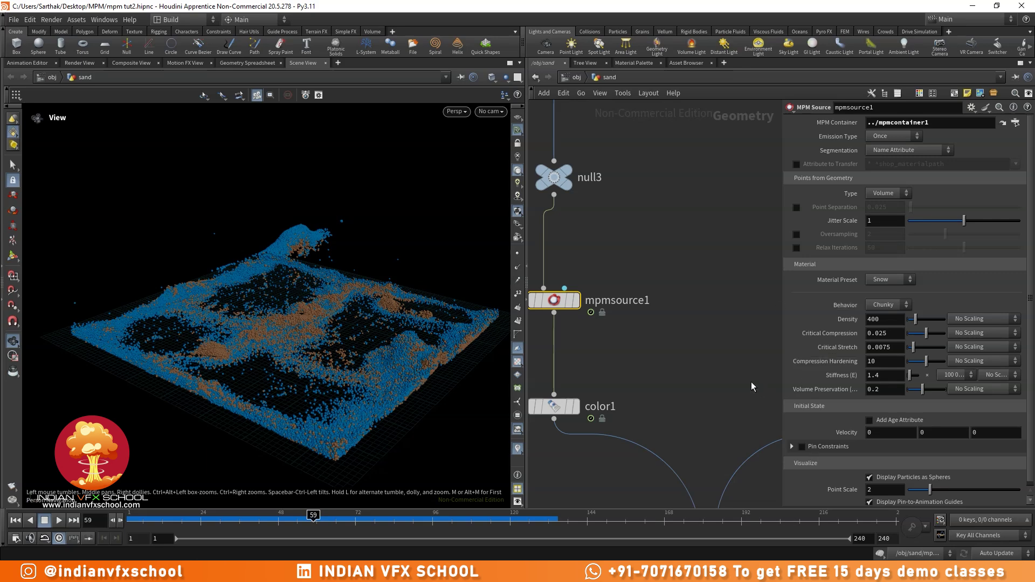
pyautogui.scroll(-3, 653, 356)
pyautogui.moveTo(672, 349)
pyautogui.mouseDown(button='middle')
pyautogui.moveTo(601, 339)
pyautogui.moveTo(654, 351)
pyautogui.mouseUp(button='middle')
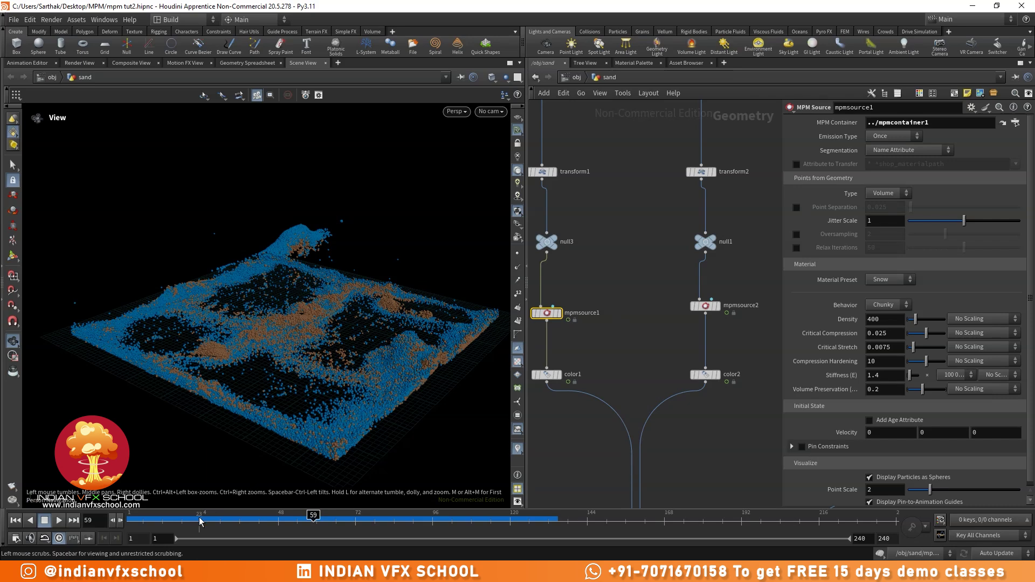
pyautogui.moveTo(200, 519); pyautogui.dragTo(127, 517)
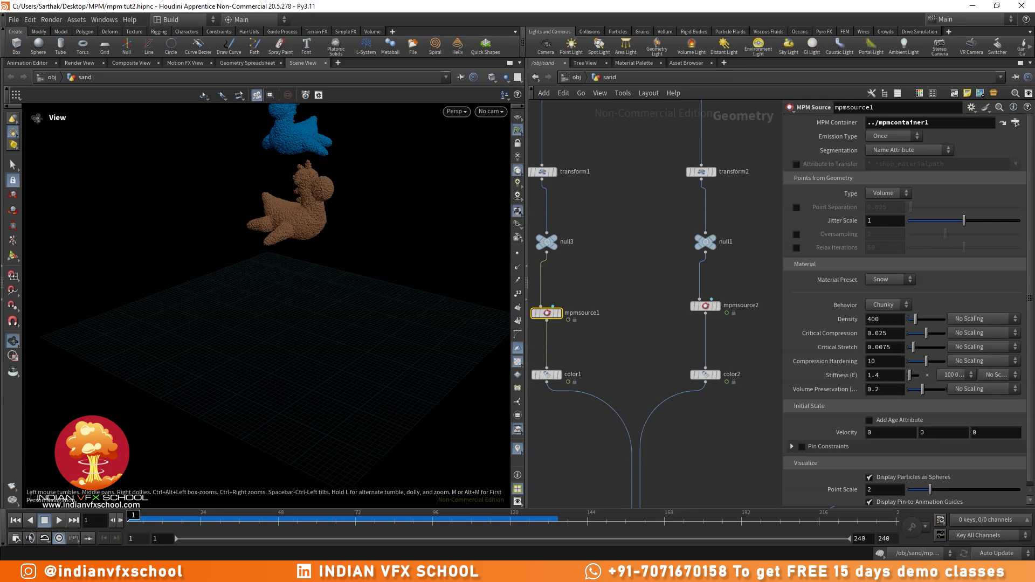
# - Switch to djv to examine the rendered sand and water sequence 1-240.exr at several frames, and close the player
pyautogui.moveTo(0, 31); pyautogui.dragTo(355, 118)
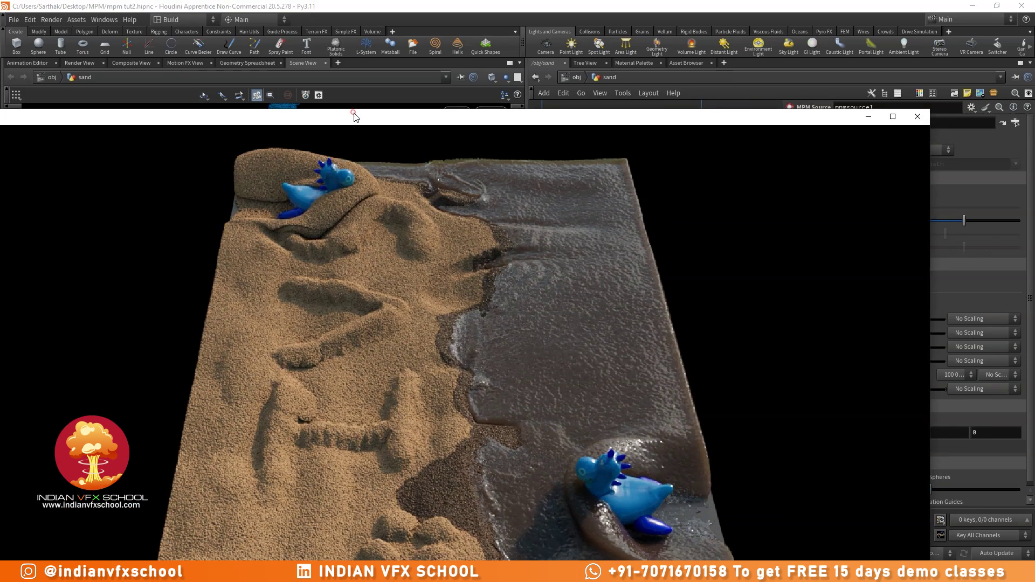
pyautogui.doubleClick(355, 116)
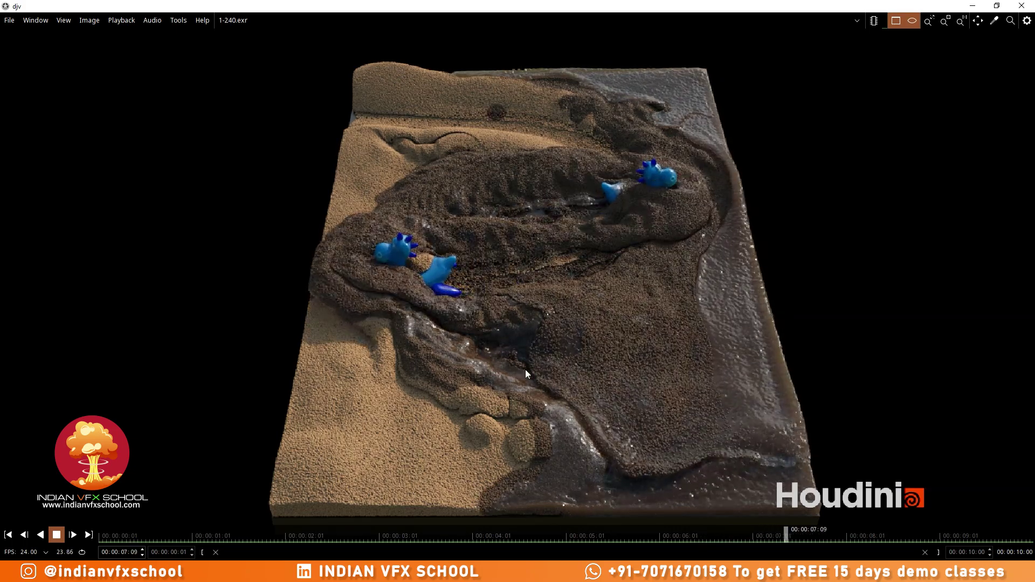
pyautogui.scroll(1, 468, 280)
pyautogui.moveTo(569, 535); pyautogui.dragTo(745, 547)
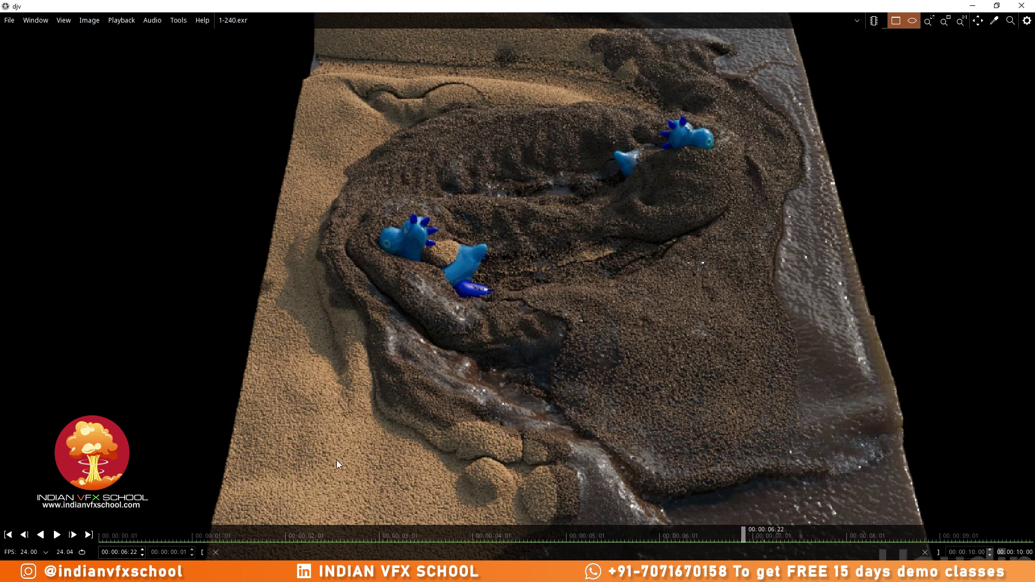
pyautogui.moveTo(257, 531); pyautogui.dragTo(867, 544)
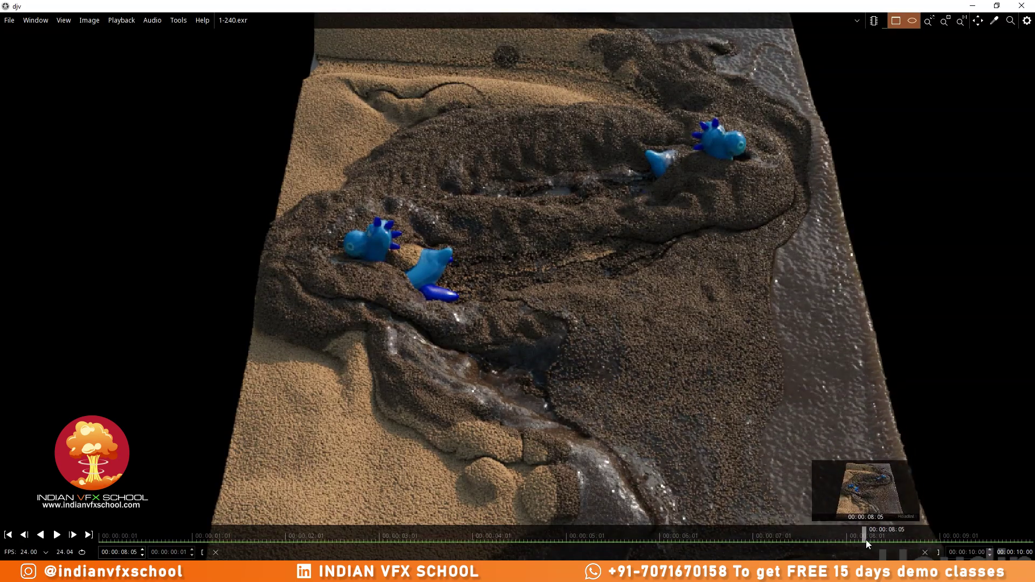
pyautogui.moveTo(866, 539); pyautogui.dragTo(954, 542)
pyautogui.scroll(-3, 549, 311)
pyautogui.moveTo(550, 311); pyautogui.dragTo(524, 298, button='middle')
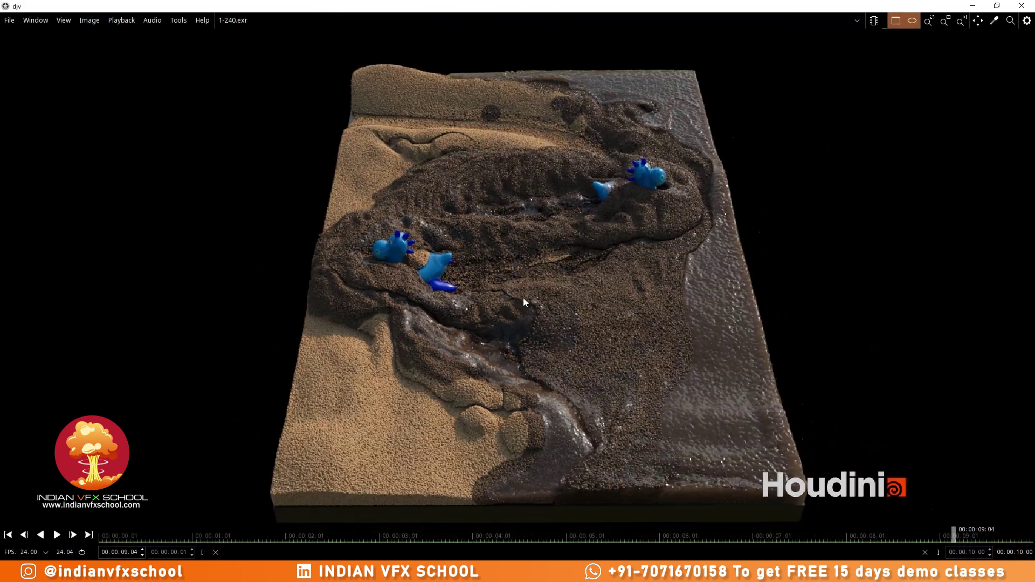
pyautogui.click(1022, 5)
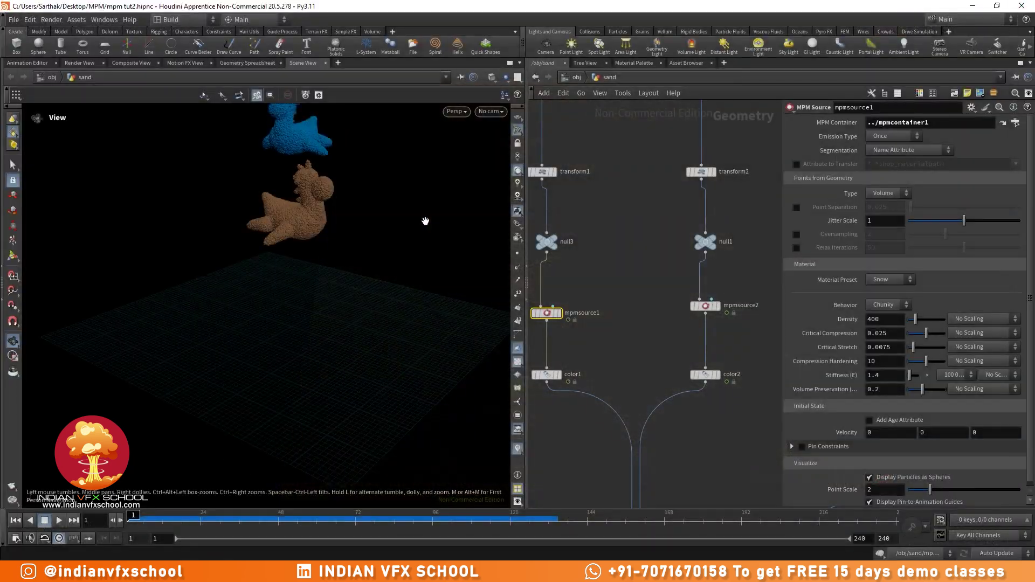
# - Bypass the color1 and color2 nodes under the two MPM sources
pyautogui.moveTo(159, 522); pyautogui.dragTo(130, 520)
pyautogui.scroll(-3, 710, 374)
pyautogui.moveTo(696, 351); pyautogui.dragTo(813, 510, button='middle')
pyautogui.scroll(-3, 639, 385)
pyautogui.moveTo(636, 381); pyautogui.dragTo(581, 300, button='middle')
pyautogui.moveTo(319, 233); pyautogui.dragTo(345, 290)
pyautogui.scroll(5, 658, 387)
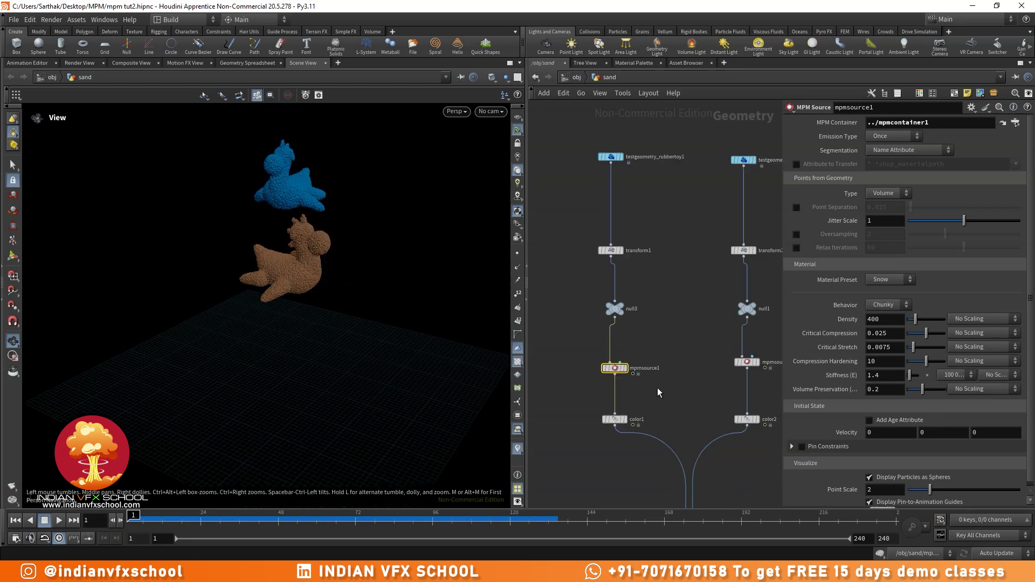
pyautogui.scroll(-3, 642, 409)
pyautogui.moveTo(678, 412); pyautogui.dragTo(726, 407)
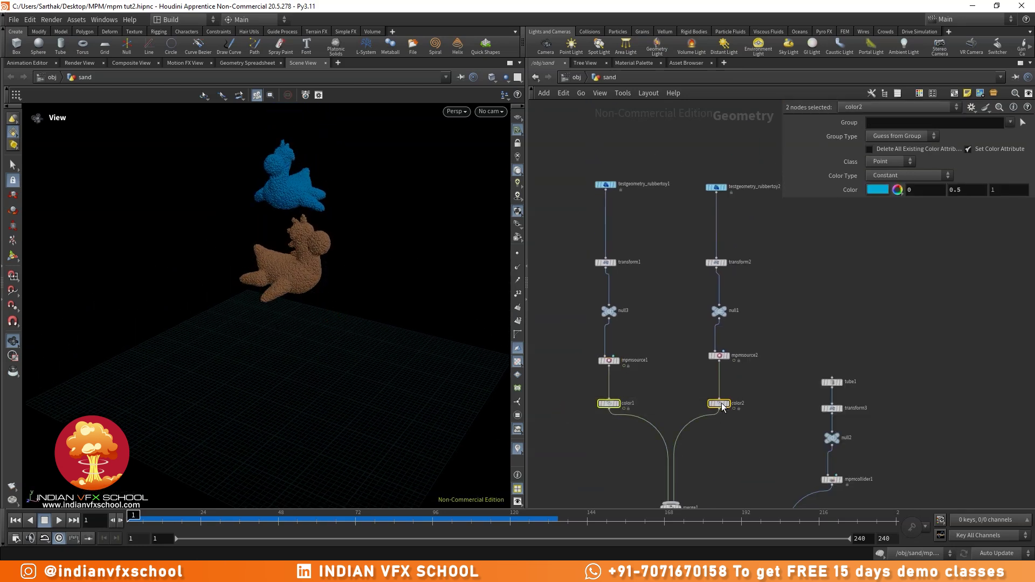
pyautogui.click(710, 390)
pyautogui.scroll(3, 714, 406)
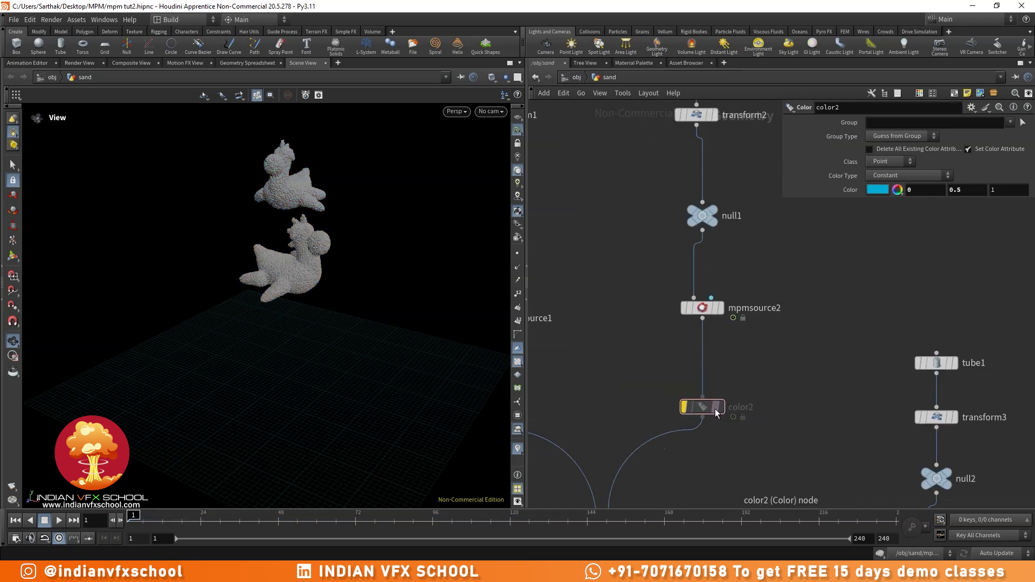
pyautogui.scroll(-3, 713, 413)
pyautogui.click(712, 410)
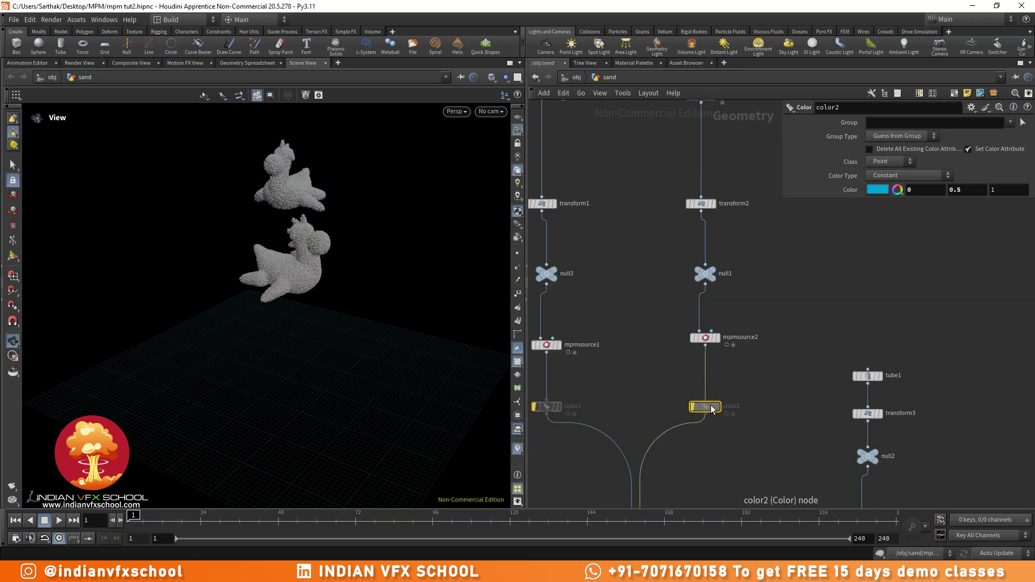
# - Insert a copy of color2 directly below it, turn off its bypass and set its color to white (1, 1, 1)
pyautogui.keyDown('alt'); pyautogui.moveTo(712, 410); pyautogui.dragTo(707, 443); pyautogui.keyUp('alt')
pyautogui.moveTo(742, 411); pyautogui.dragTo(722, 374, button='middle')
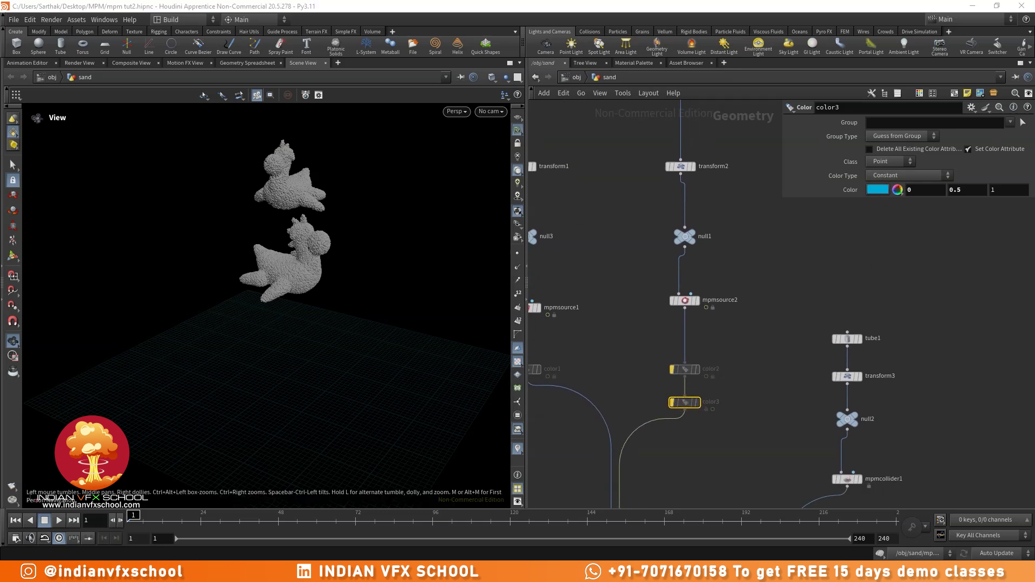
pyautogui.scroll(3, 704, 409)
pyautogui.click(654, 372)
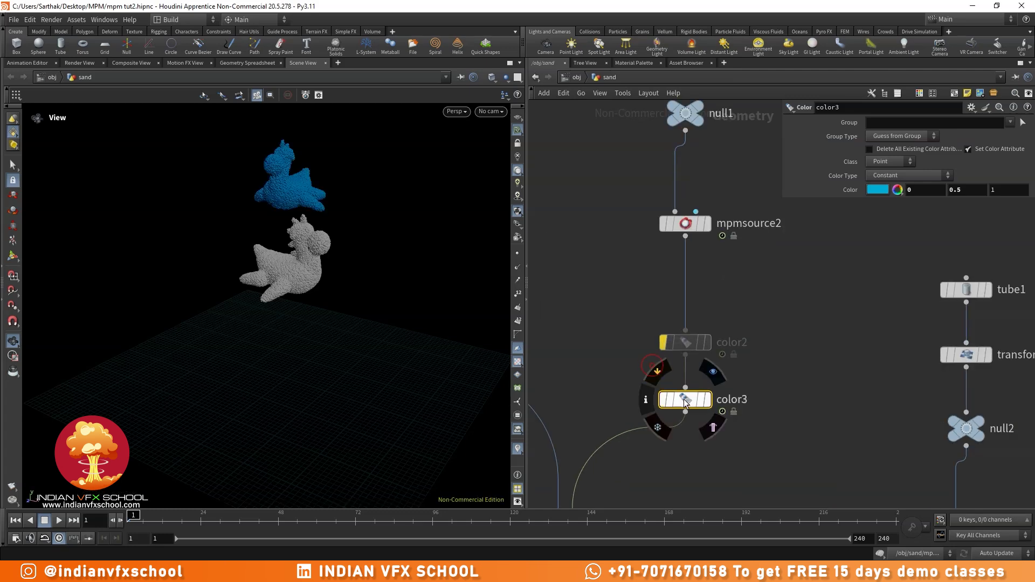
pyautogui.click(878, 190)
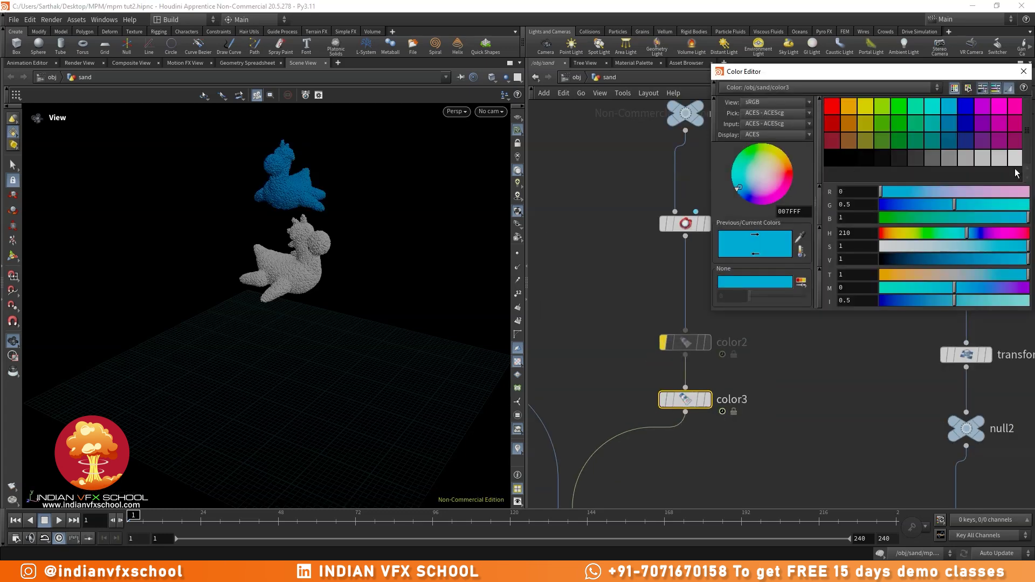
pyautogui.click(1016, 159)
pyautogui.click(1024, 71)
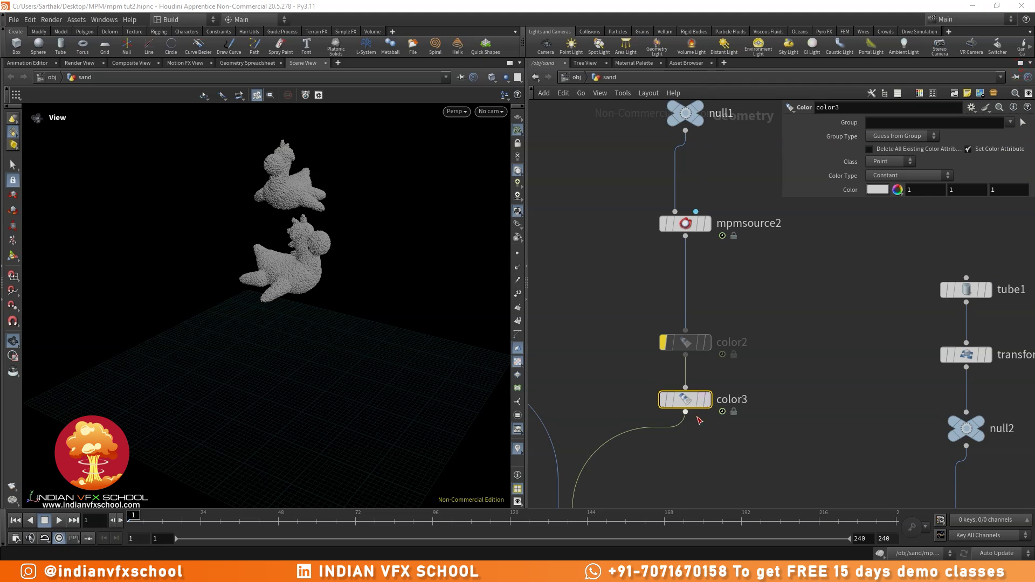
# - Insert a copy of the white color node below color1 and set its color to black (0, 0, 0)
pyautogui.scroll(-2, 825, 442)
pyautogui.keyDown('alt'); pyautogui.moveTo(793, 402); pyautogui.dragTo(605, 410); pyautogui.keyUp('alt')
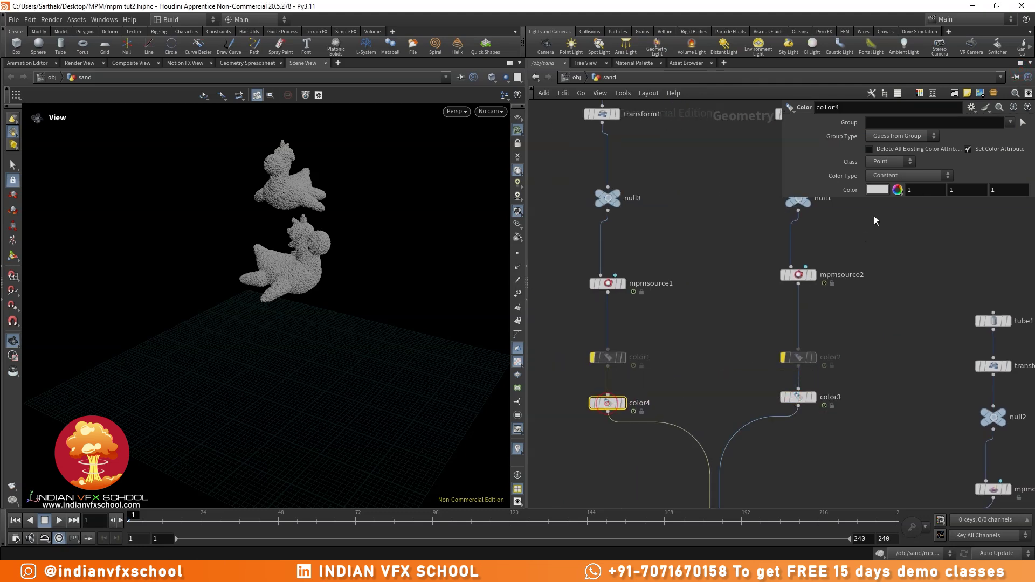
pyautogui.click(875, 189)
pyautogui.click(838, 158)
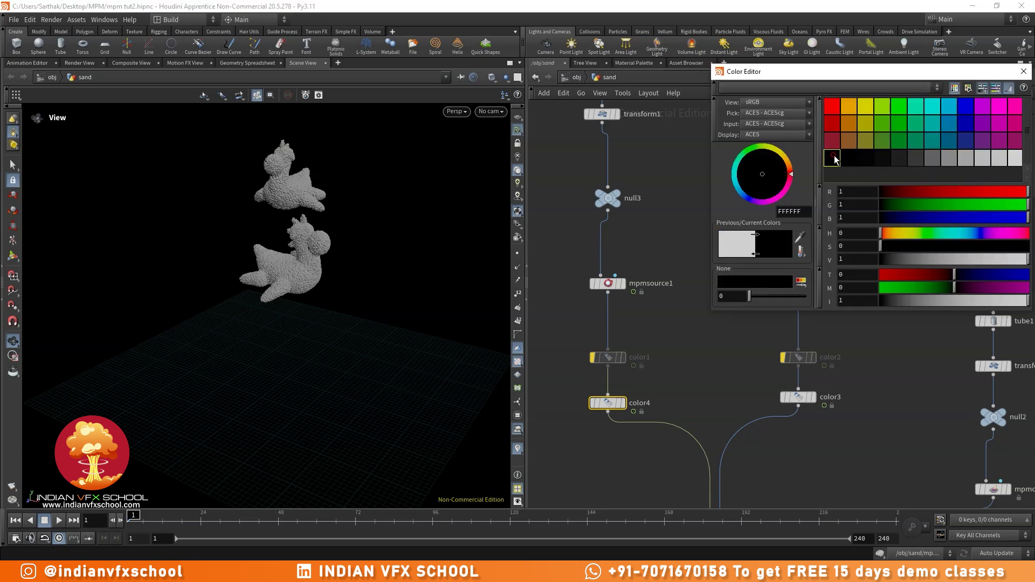
pyautogui.click(1021, 72)
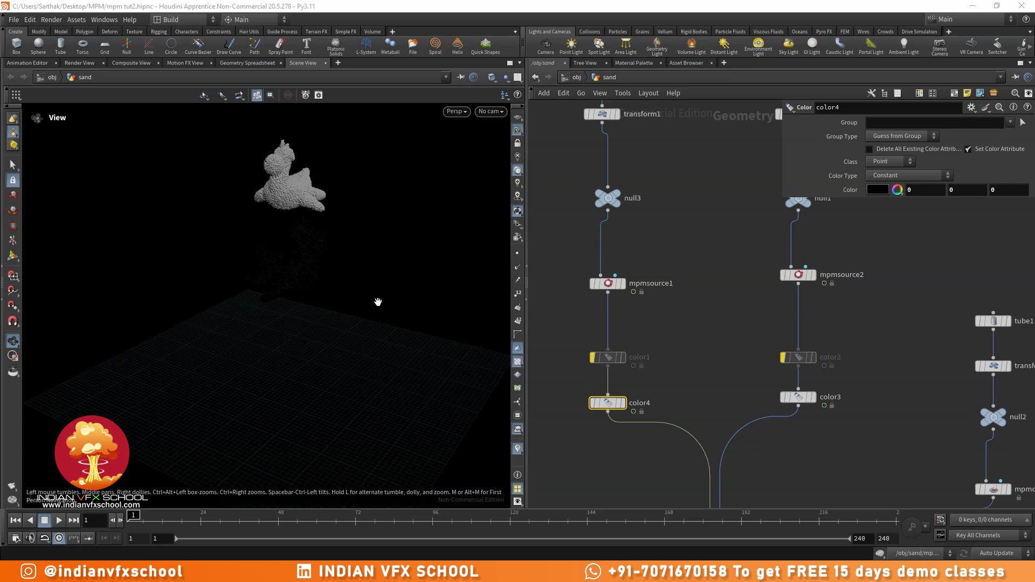
# - Set the viewport background color scheme to Light in the display options
pyautogui.press('d')
pyautogui.moveTo(230, 108); pyautogui.dragTo(631, 100)
pyautogui.click(513, 131)
pyautogui.click(485, 141)
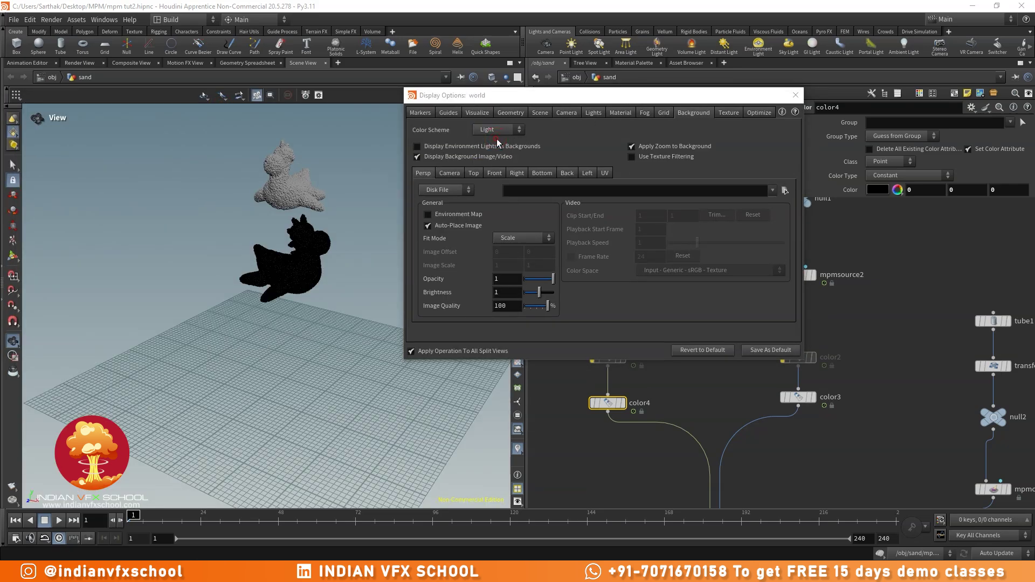
pyautogui.click(796, 95)
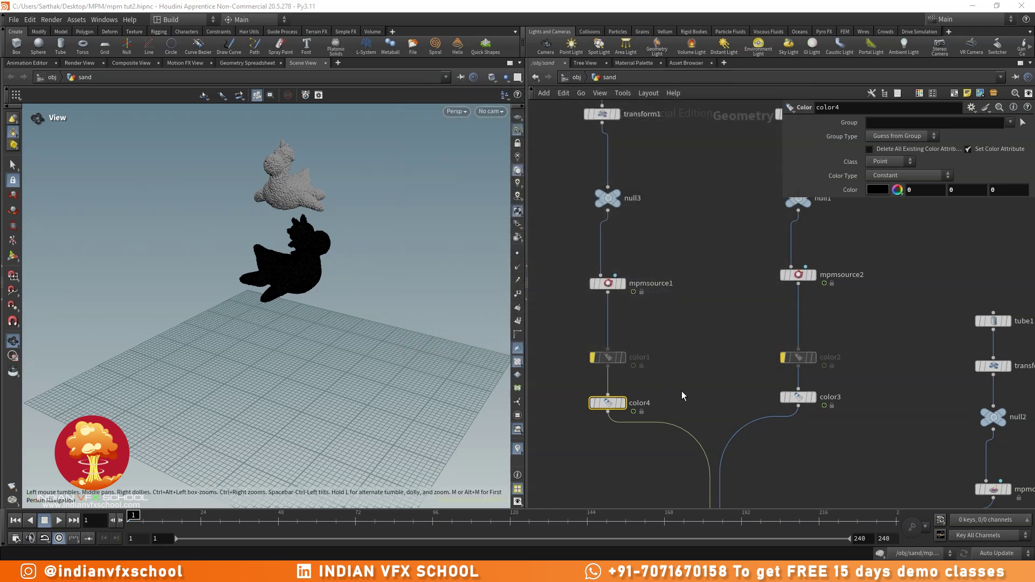
# - Save the scene file
pyautogui.moveTo(780, 401); pyautogui.dragTo(709, 361, button='middle')
pyautogui.scroll(3, 723, 361)
pyautogui.scroll(-2, 640, 350)
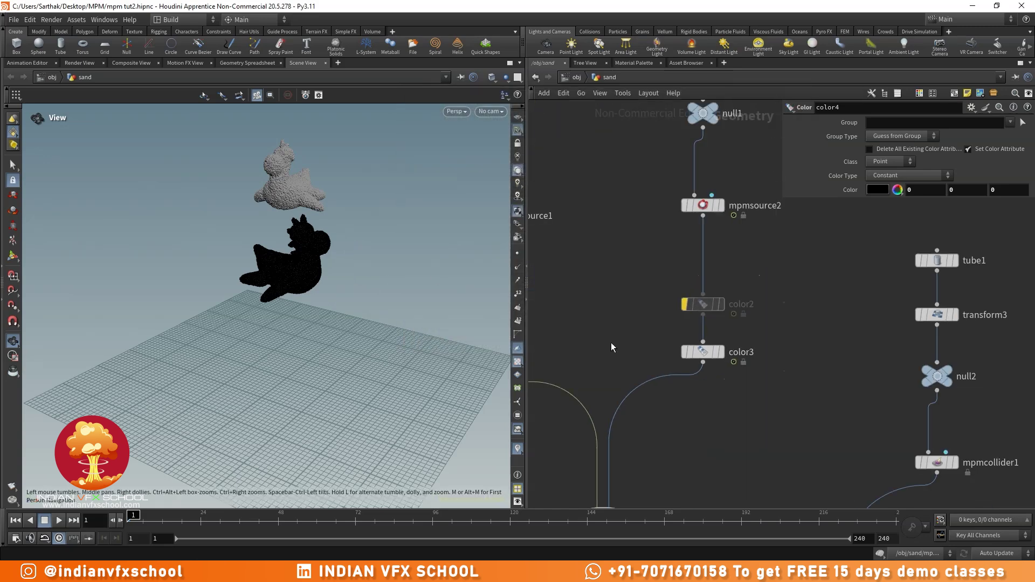
pyautogui.moveTo(612, 343); pyautogui.dragTo(691, 246, button='middle')
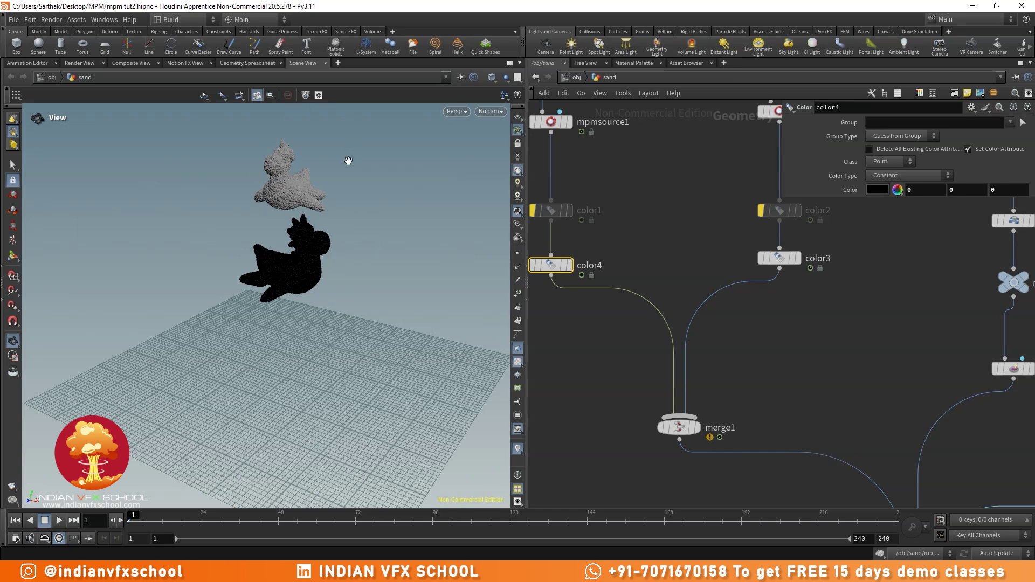
pyautogui.press('h')
pyautogui.hotkey('ctrl', 's')
# - Insert a Group Create node between color3 and merge1 and display its output
pyautogui.moveTo(697, 344); pyautogui.dragTo(715, 447, button='middle')
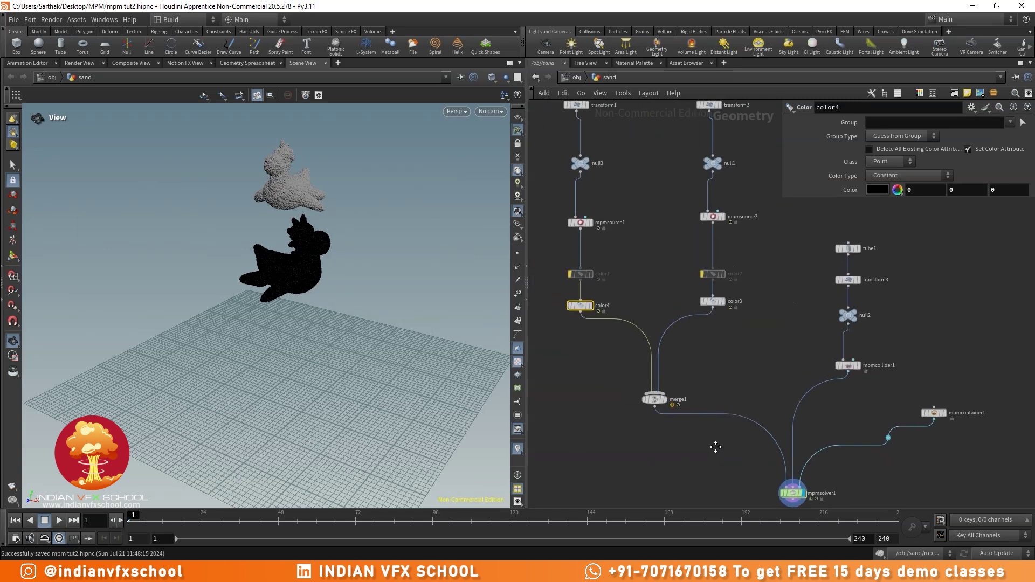
pyautogui.moveTo(684, 340); pyautogui.dragTo(679, 350, button='middle')
pyautogui.scroll(3, 684, 345)
pyautogui.press('Tab')
pyautogui.write('group')
pyautogui.press('Return')
pyautogui.click(684, 346)
pyautogui.scroll(3, 687, 346)
pyautogui.moveTo(691, 348); pyautogui.dragTo(699, 358)
pyautogui.moveTo(760, 390); pyautogui.dragTo(695, 405, button='middle')
pyautogui.click(655, 369)
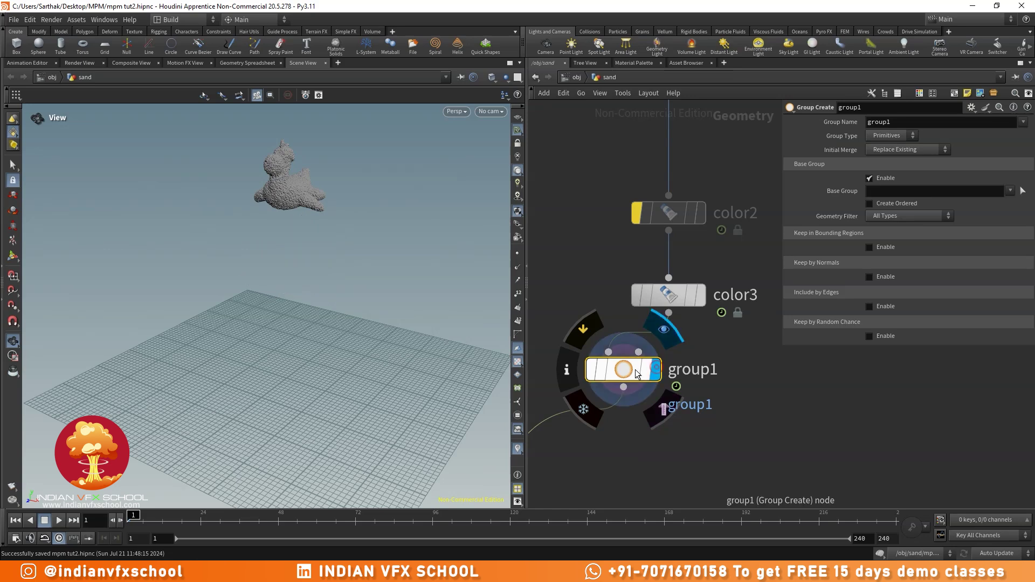
pyautogui.moveTo(641, 373); pyautogui.dragTo(687, 391)
# - Set the new group node's type to Points and name the group water
pyautogui.click(891, 136)
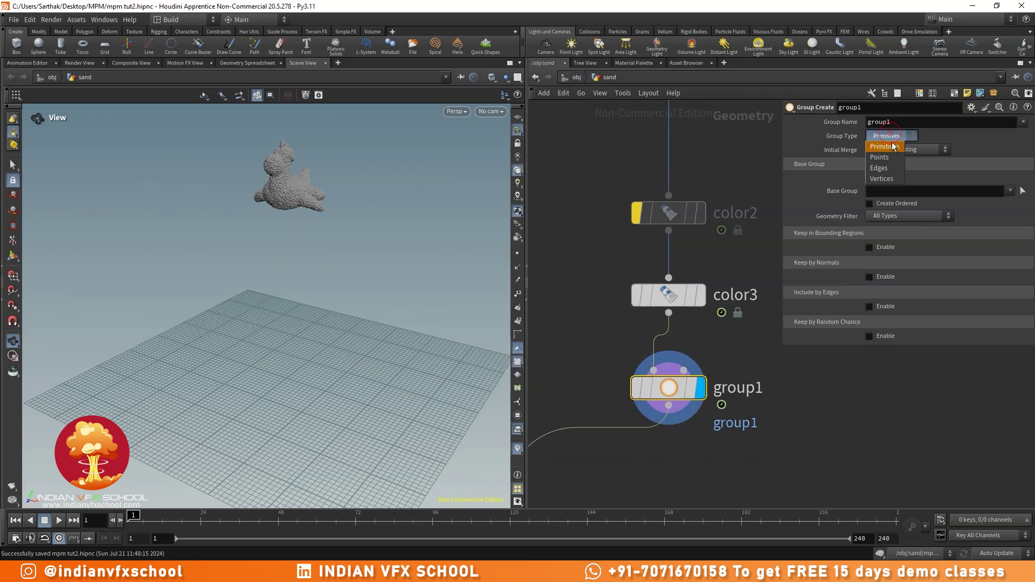
pyautogui.click(889, 147)
pyautogui.doubleClick(880, 122)
pyautogui.write('water')
pyautogui.press('Return')
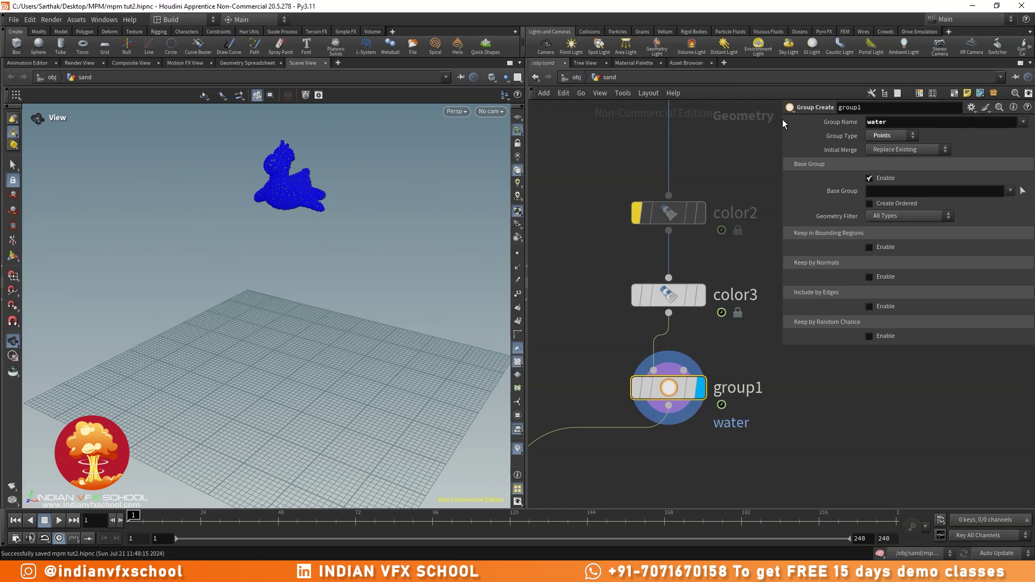
# - Insert a copy of the water group node between color4 and merge1, and name its group sand
pyautogui.scroll(-4, 738, 344)
pyautogui.moveTo(694, 476); pyautogui.dragTo(754, 469, button='middle')
pyautogui.keyDown('alt'); pyautogui.moveTo(771, 364); pyautogui.dragTo(580, 368); pyautogui.keyUp('alt')
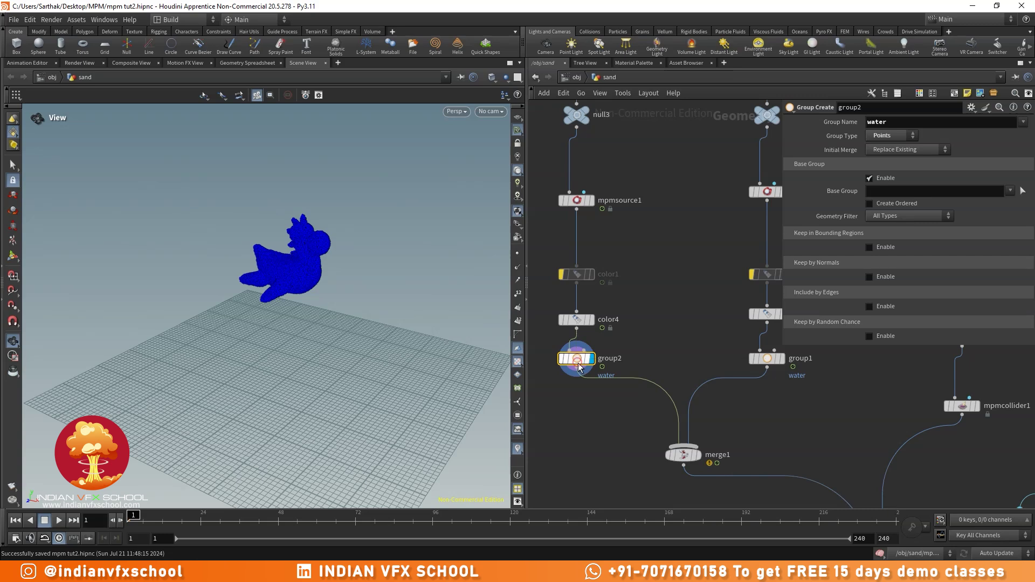
pyautogui.write('sand')
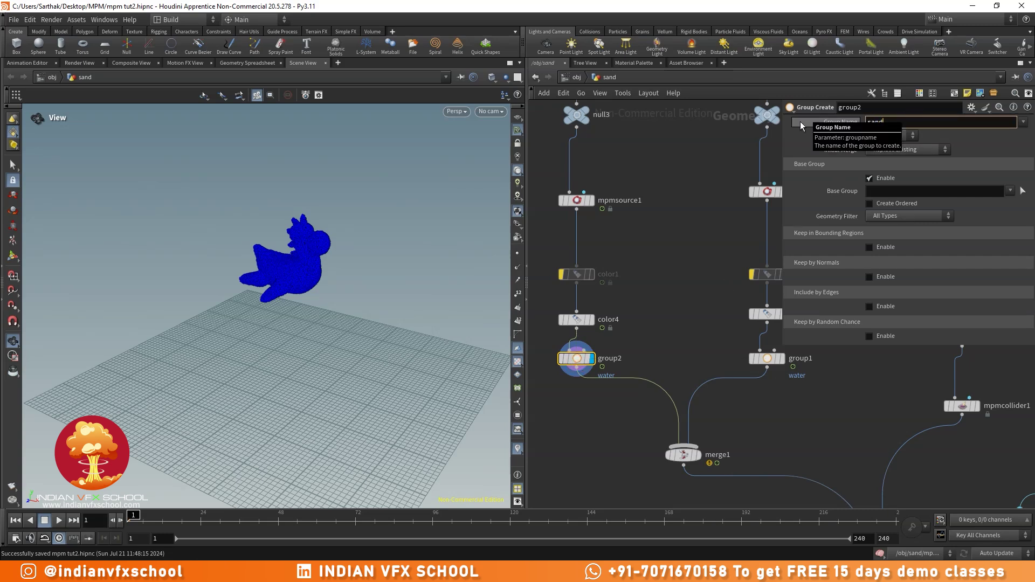
pyautogui.press('Return')
pyautogui.scroll(-5, 668, 280)
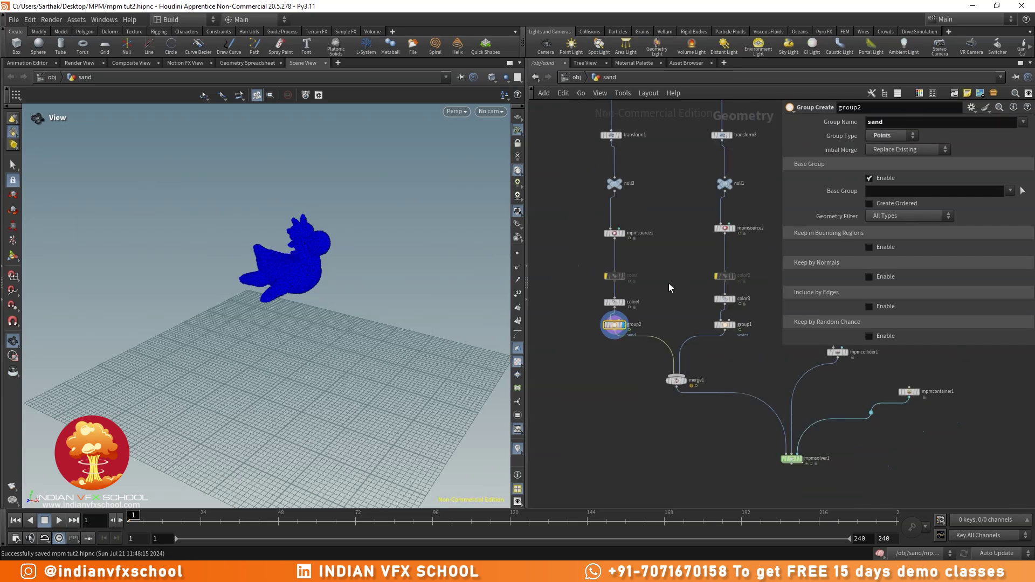
pyautogui.scroll(3, 696, 401)
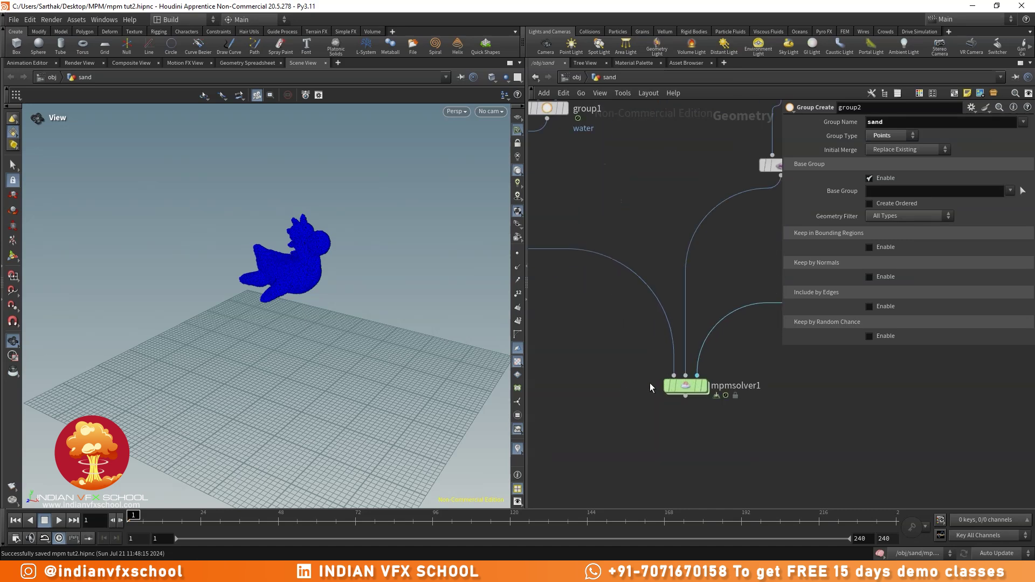
# - Inside mpmsolver1's dive target network, add a SOP Solver node and connect it to the PARTICLES output
pyautogui.click(703, 386)
pyautogui.doubleClick(686, 388)
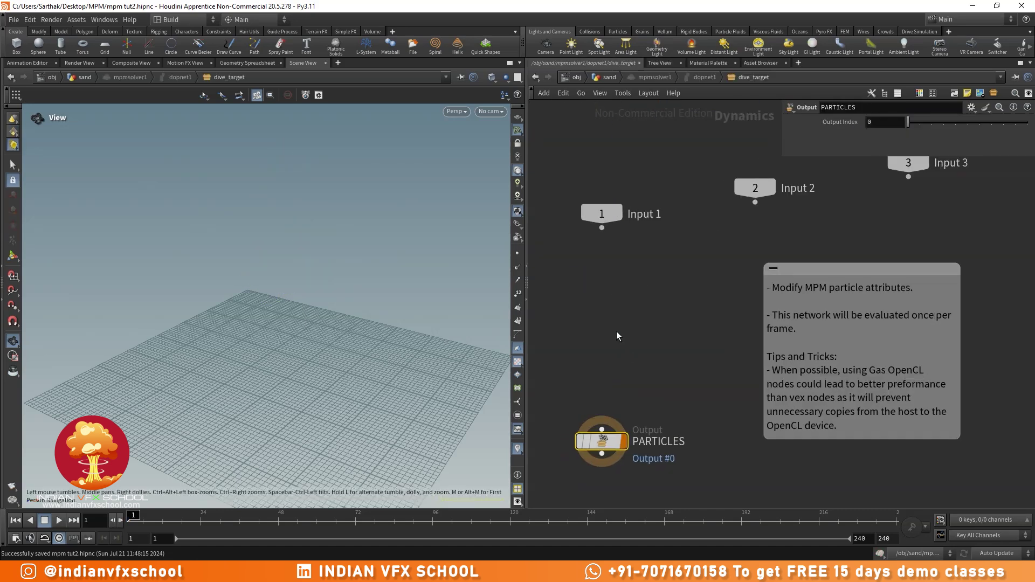
pyautogui.press('Tab')
pyautogui.write('sop')
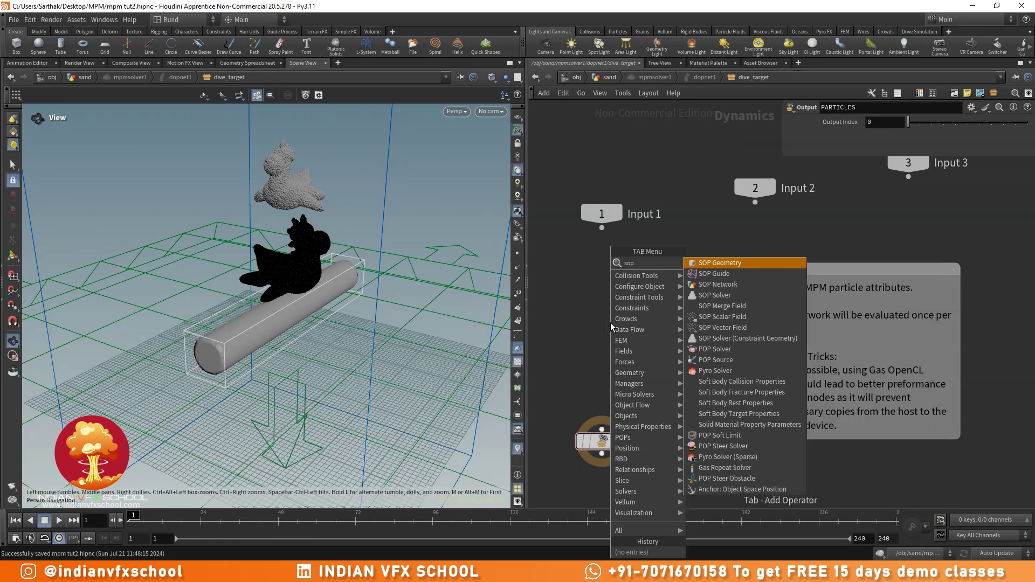
pyautogui.write('sol')
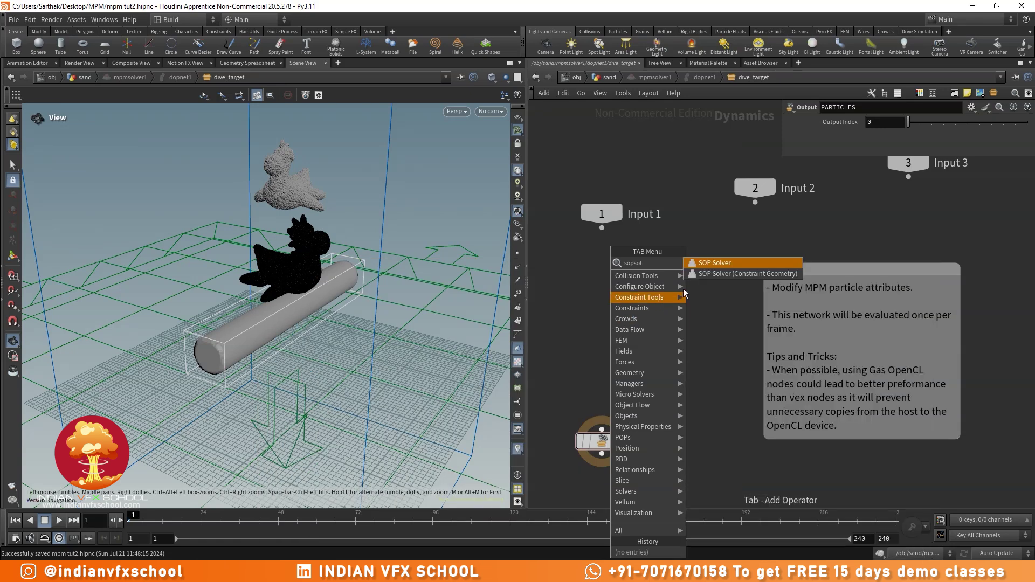
pyautogui.click(713, 264)
pyautogui.click(604, 309)
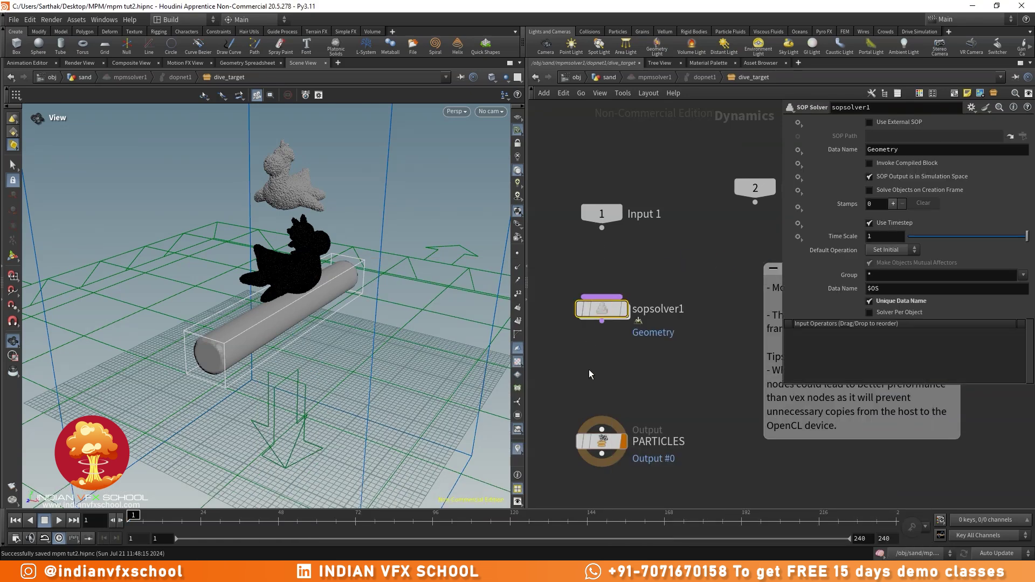
pyautogui.moveTo(607, 344); pyautogui.dragTo(646, 335, button='middle')
pyautogui.moveTo(641, 313); pyautogui.dragTo(640, 416)
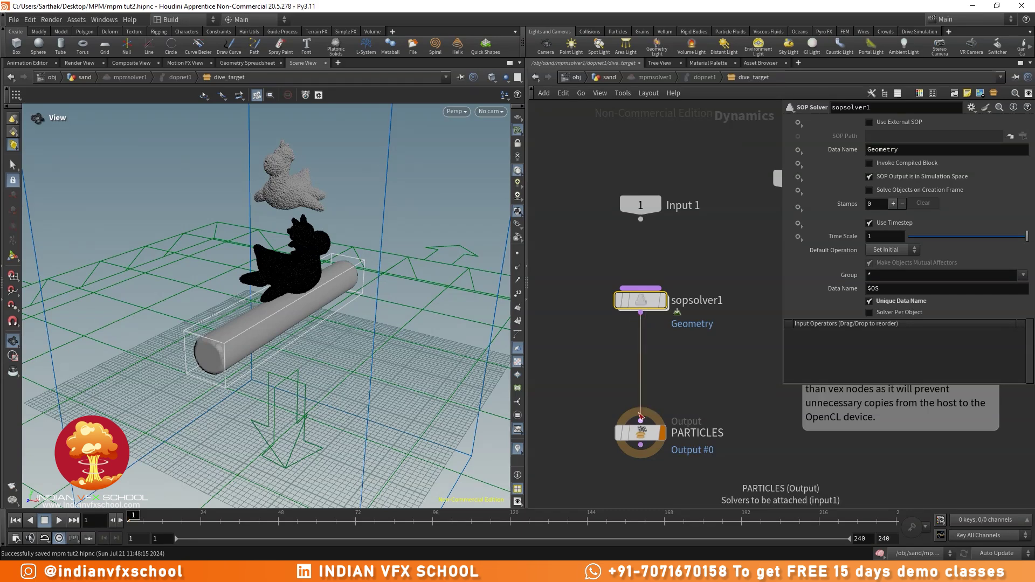
# - Inside sopsolver1, move the OUT node down and remove its connection from dop_geometry
pyautogui.doubleClick(641, 301)
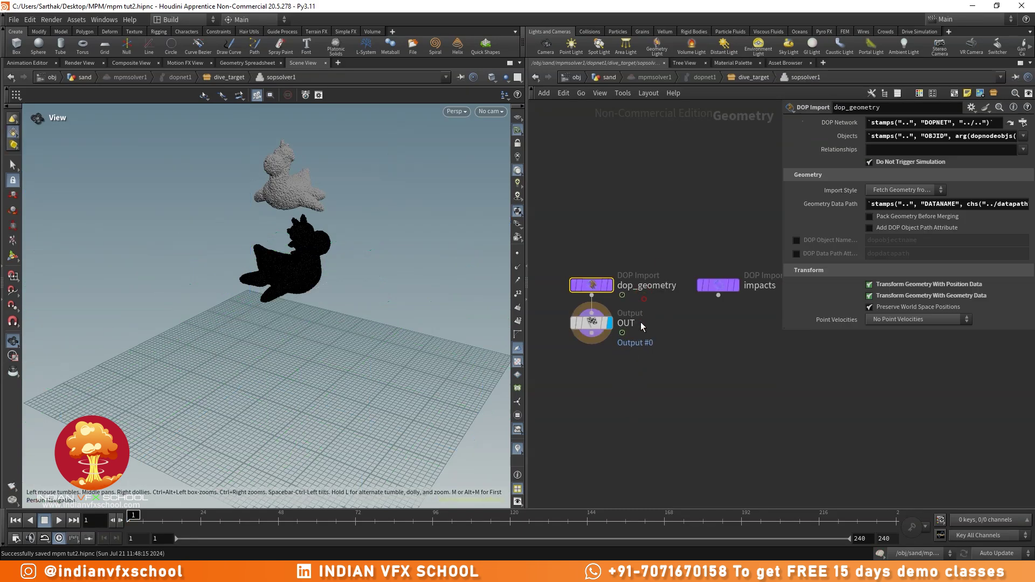
pyautogui.scroll(-4, 668, 293)
pyautogui.moveTo(644, 280); pyautogui.dragTo(650, 409)
pyautogui.scroll(3, 660, 351)
pyautogui.moveTo(669, 326); pyautogui.dragTo(614, 343)
pyautogui.press('Delete')
# - Display dop_geometry and examine its node info for the incoming point groups
pyautogui.moveTo(619, 308); pyautogui.dragTo(602, 345, button='middle')
pyautogui.scroll(3, 622, 264)
pyautogui.click(637, 227)
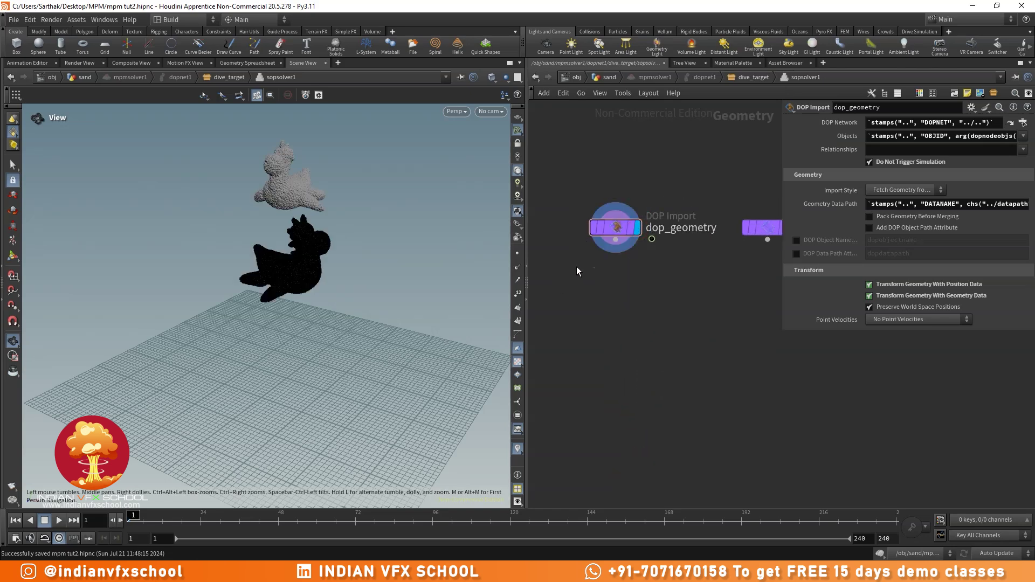
pyautogui.middleClick(583, 226)
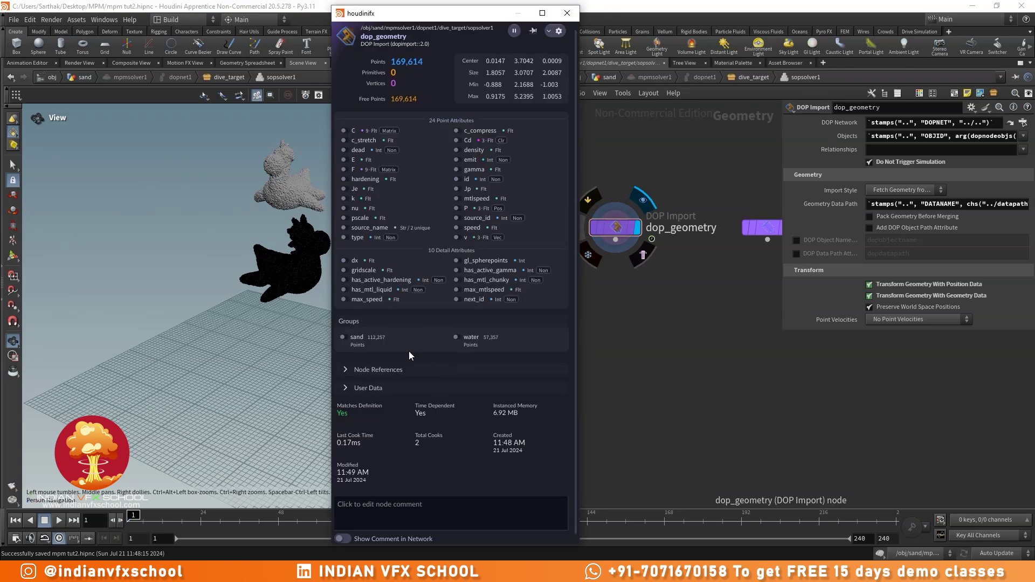
# - Attach a Blast node to dop_geometry's output, display it and place it below and to the left
pyautogui.click(616, 239)
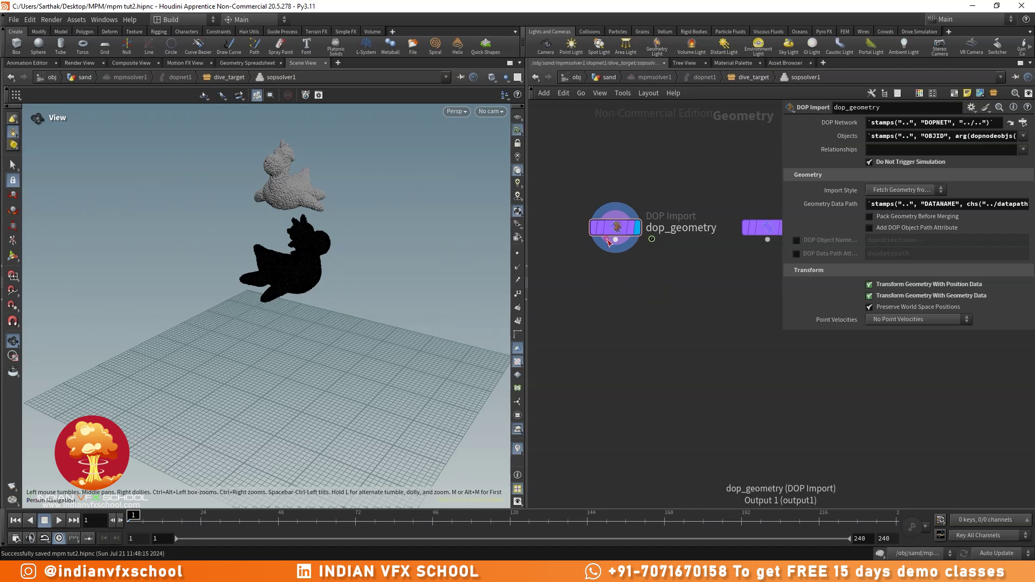
pyautogui.click(589, 321)
pyautogui.write('blas')
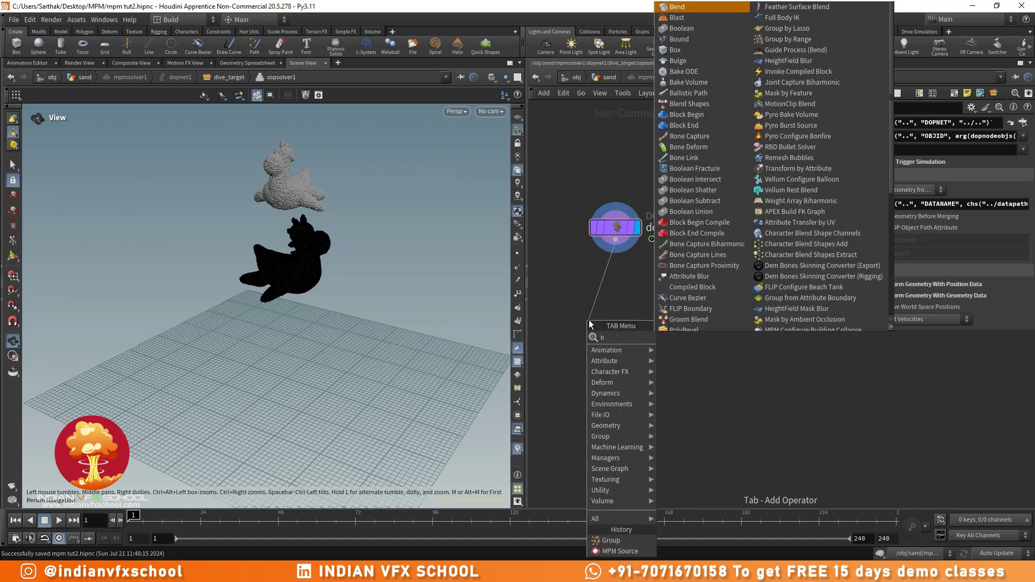
pyautogui.press('Return')
pyautogui.click(590, 321)
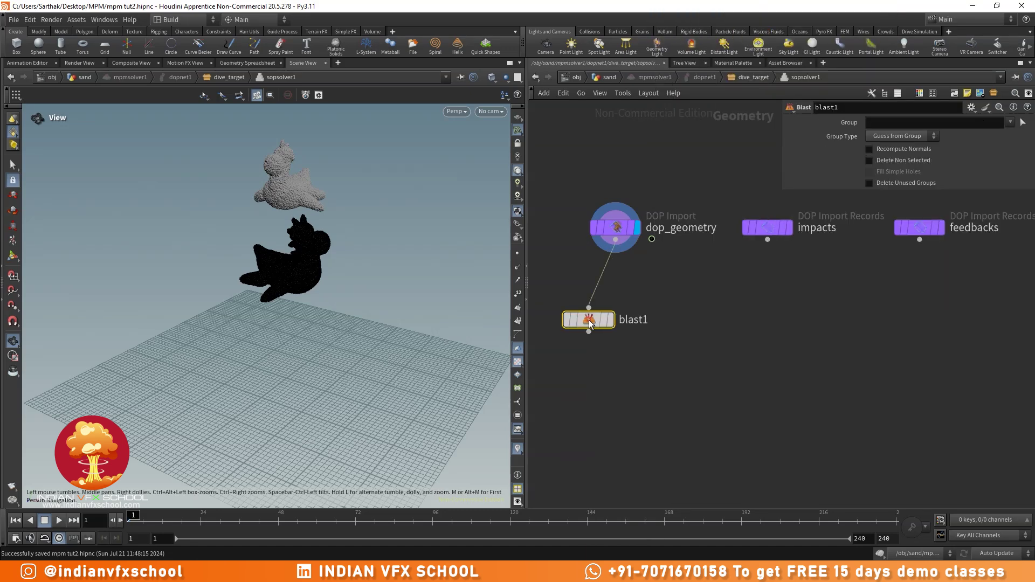
pyautogui.moveTo(589, 323); pyautogui.dragTo(617, 338)
pyautogui.click(639, 339)
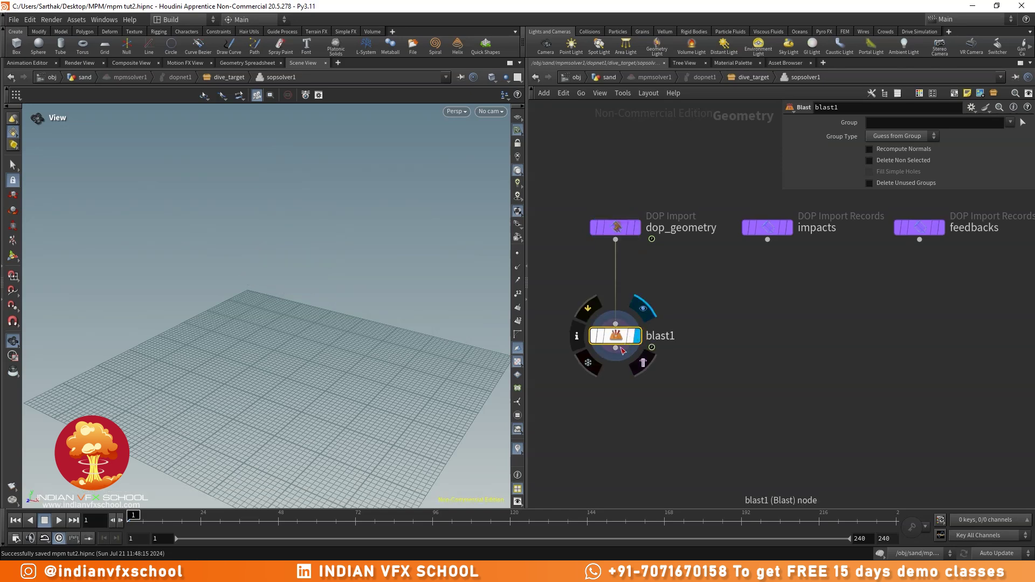
pyautogui.scroll(-3, 623, 345)
pyautogui.moveTo(698, 348); pyautogui.dragTo(636, 347)
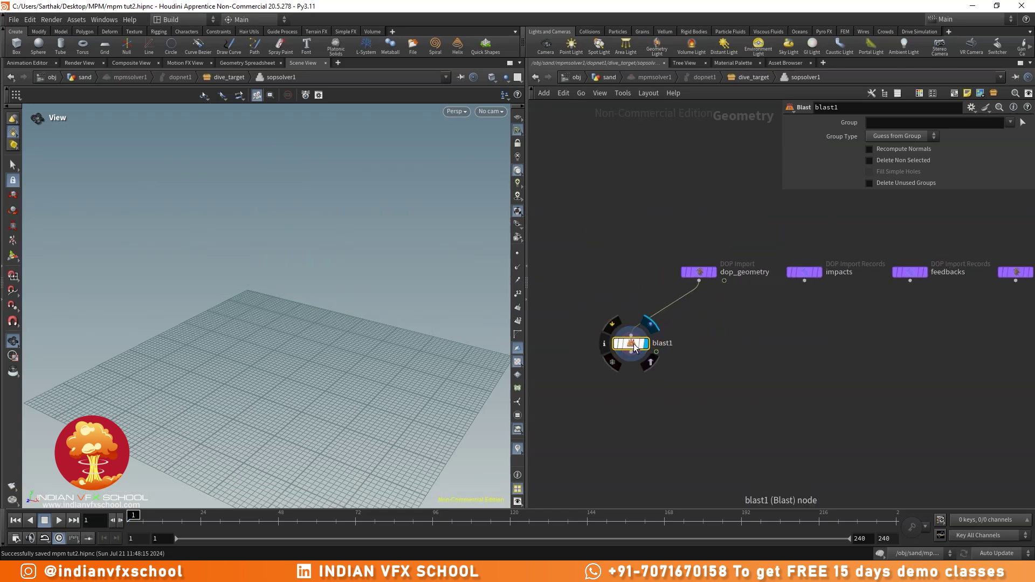
pyautogui.moveTo(635, 347); pyautogui.dragTo(599, 328, button='middle')
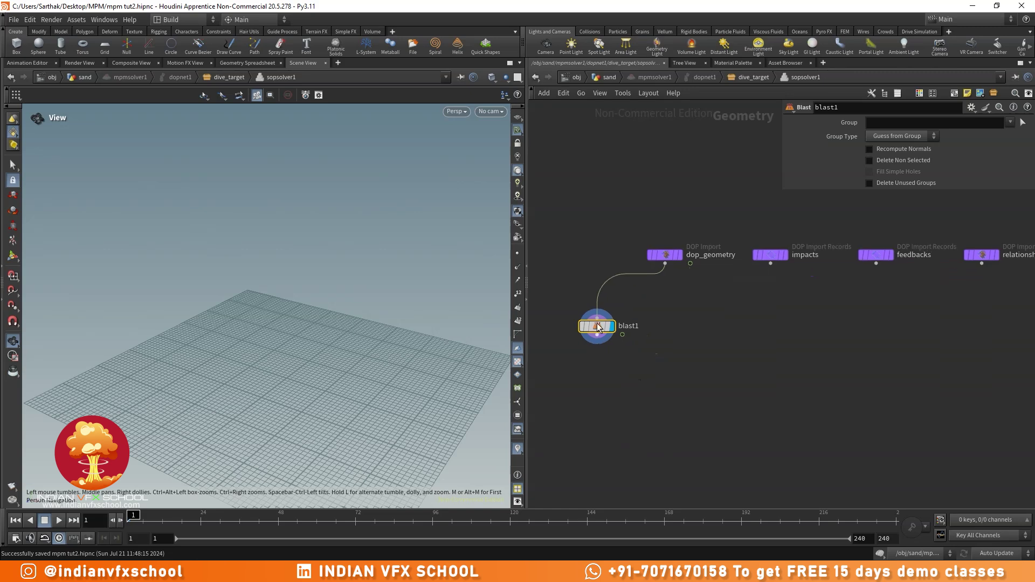
pyautogui.scroll(2, 598, 328)
# - Set the Blast node's group to sand and name the node water
pyautogui.click(1010, 122)
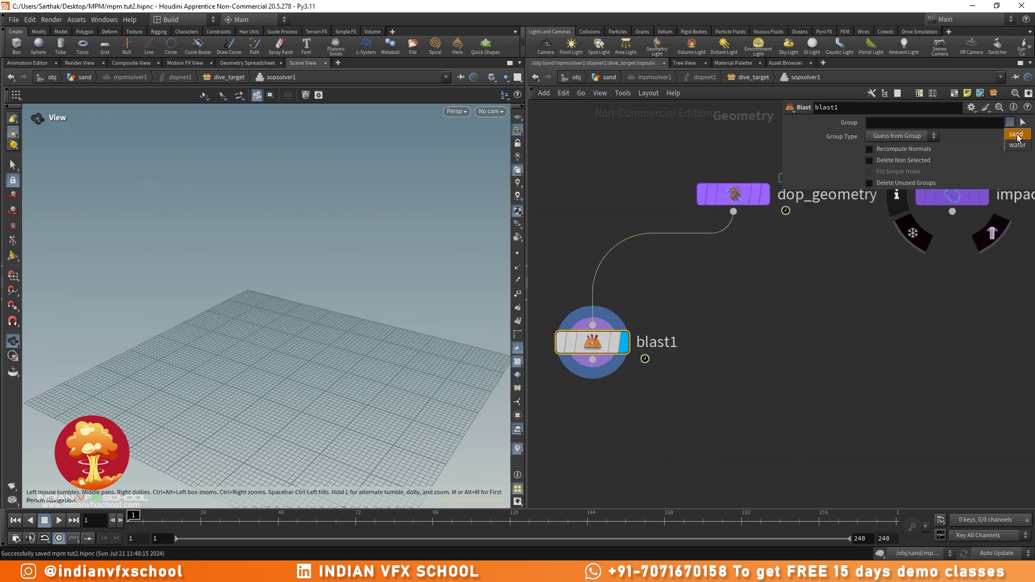
pyautogui.click(1016, 135)
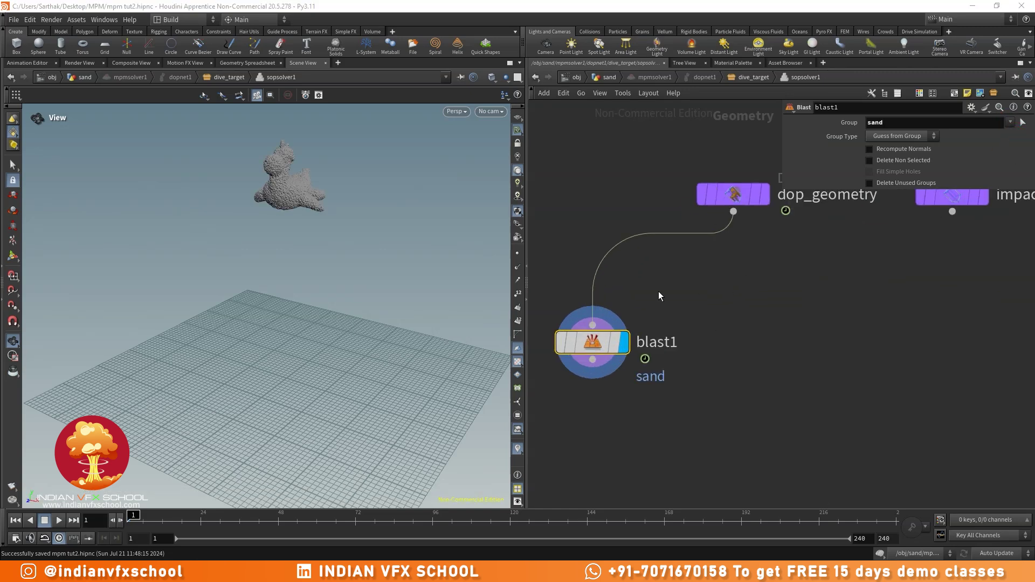
pyautogui.doubleClick(669, 340)
pyautogui.write('wat')
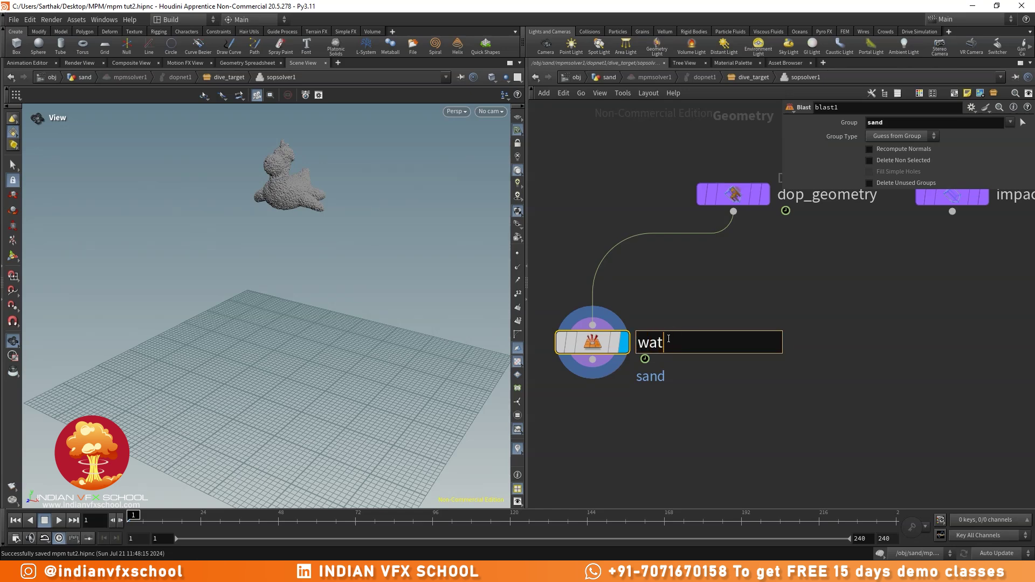
pyautogui.press('Return')
# - Duplicate the water blast node beside it, enable Delete Non Selected on the copy and name it sand
pyautogui.scroll(-3, 669, 343)
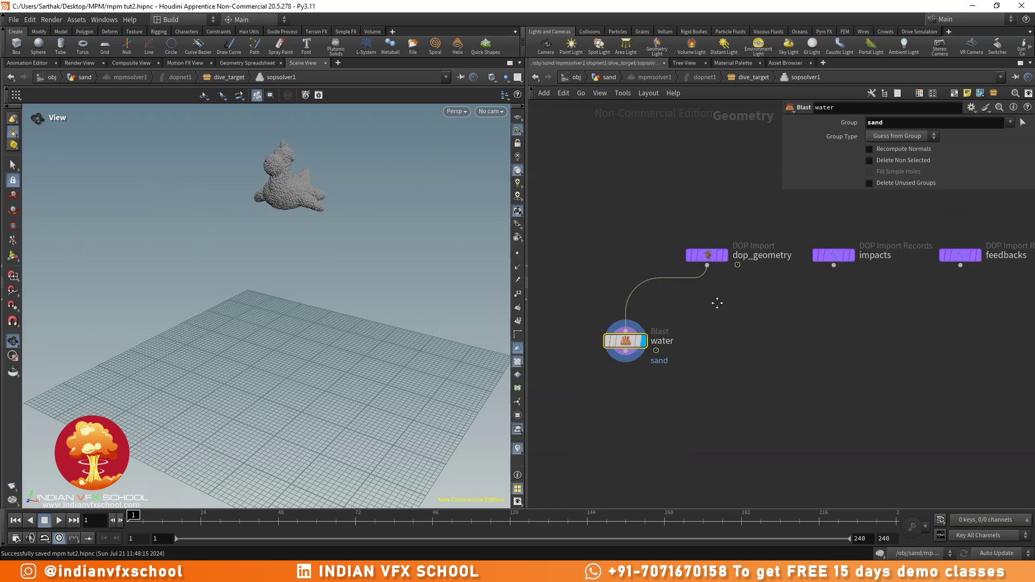
pyautogui.moveTo(717, 303); pyautogui.dragTo(678, 303, button='middle')
pyautogui.keyDown('alt'); pyautogui.moveTo(597, 347); pyautogui.dragTo(733, 348); pyautogui.keyUp('alt')
pyautogui.click(887, 161)
pyautogui.scroll(4, 749, 377)
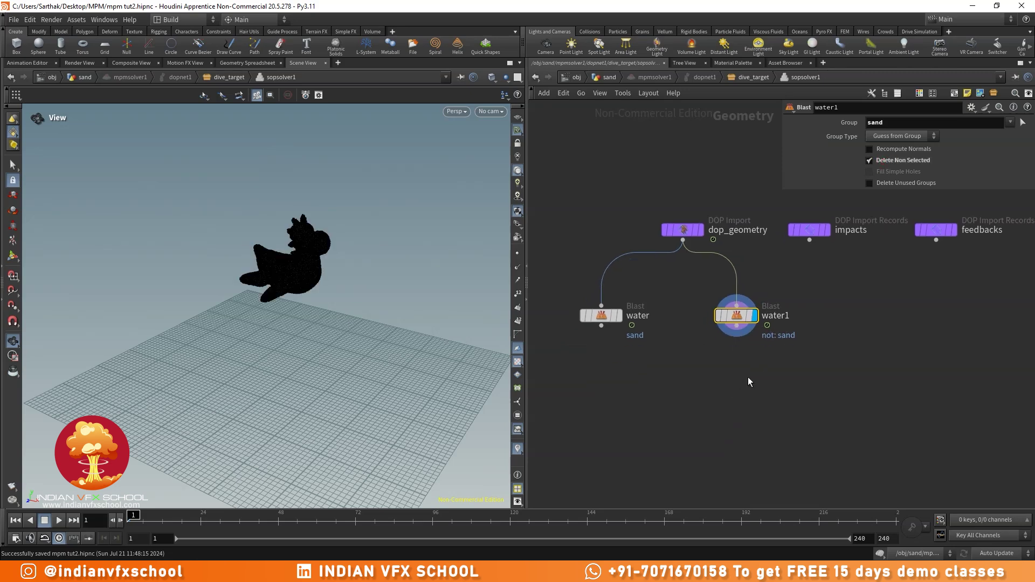
pyautogui.doubleClick(784, 312)
pyautogui.write('san')
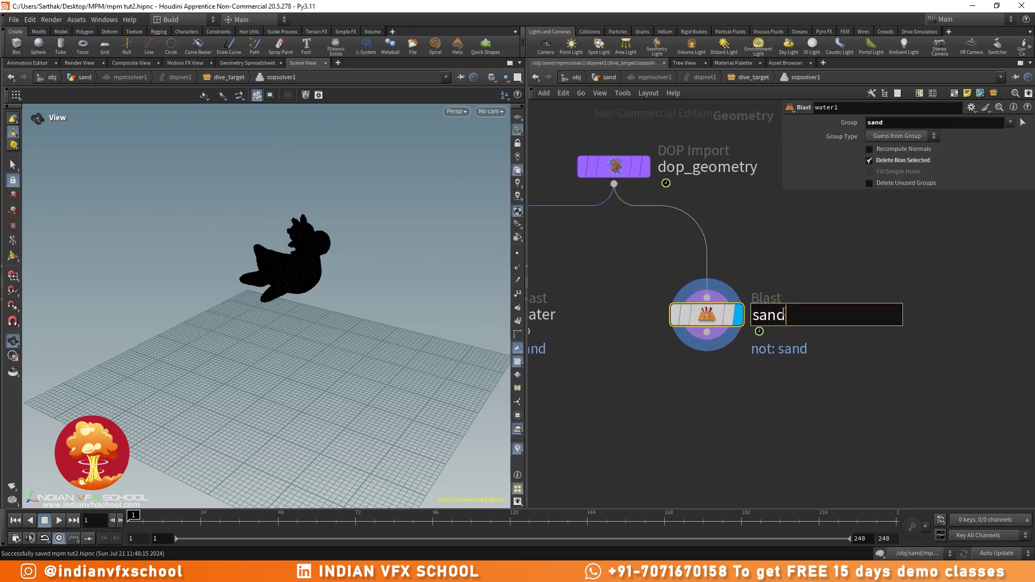
pyautogui.write('d')
pyautogui.press('Return')
# - Display the water and sand blast nodes in turn to check which toy each one isolates
pyautogui.scroll(-4, 784, 312)
pyautogui.scroll(4, 669, 302)
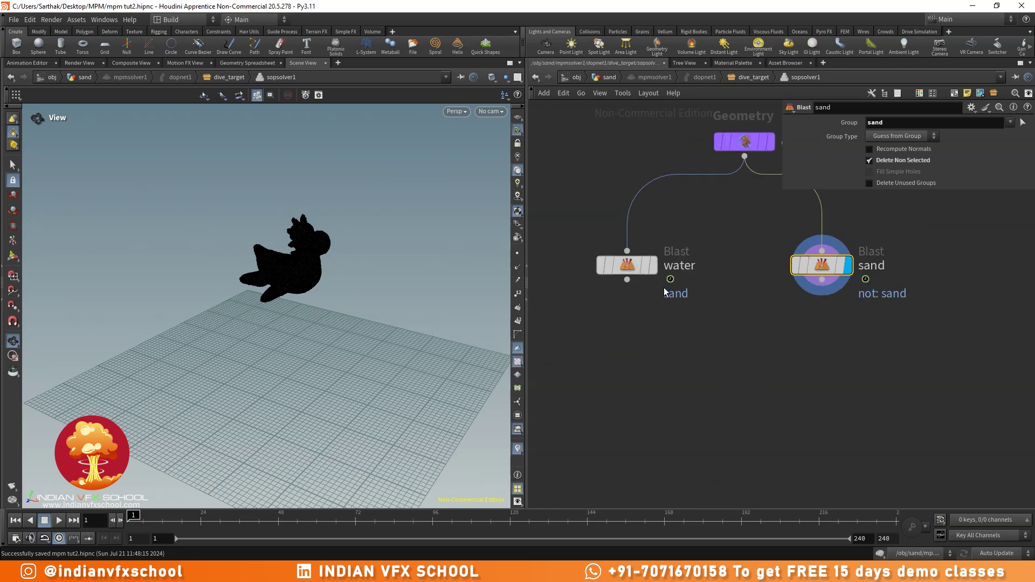
pyautogui.click(656, 272)
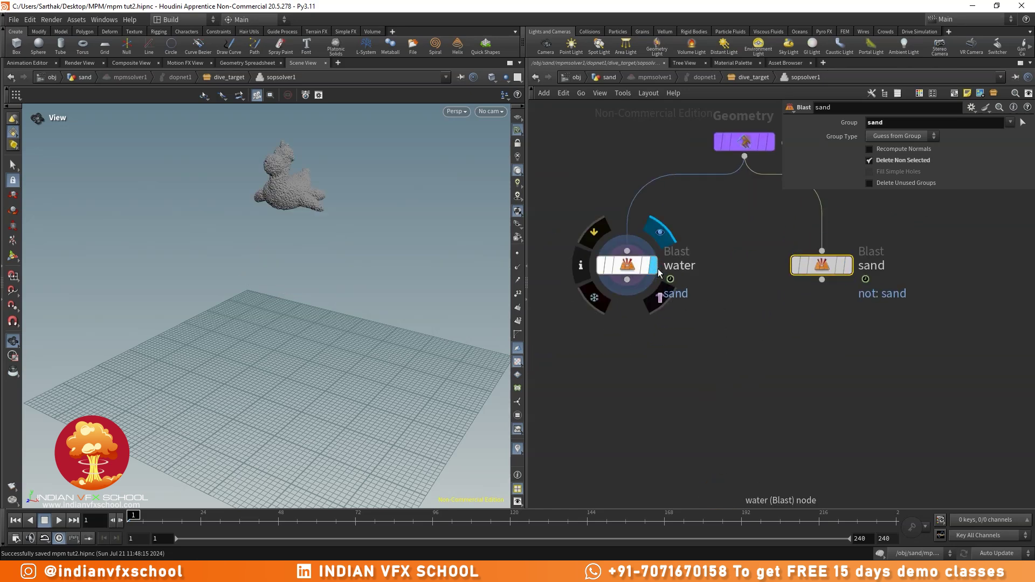
pyautogui.click(849, 272)
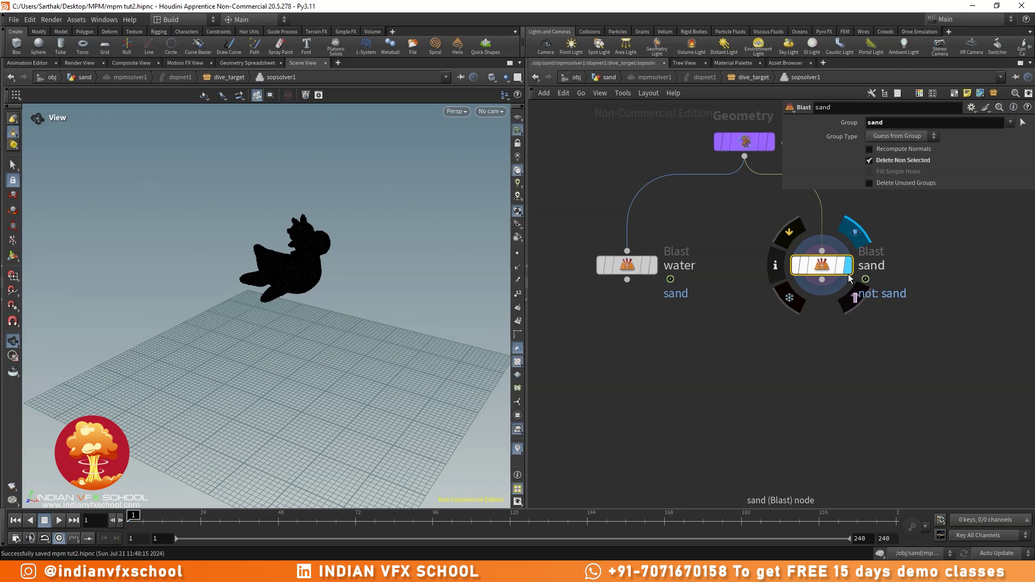
pyautogui.click(654, 265)
# - Add an Attribute Transfer node below the water and sand blast nodes
pyautogui.moveTo(684, 346); pyautogui.dragTo(660, 318, button='middle')
pyautogui.press('Tab')
pyautogui.write('att')
pyautogui.write(' tran')
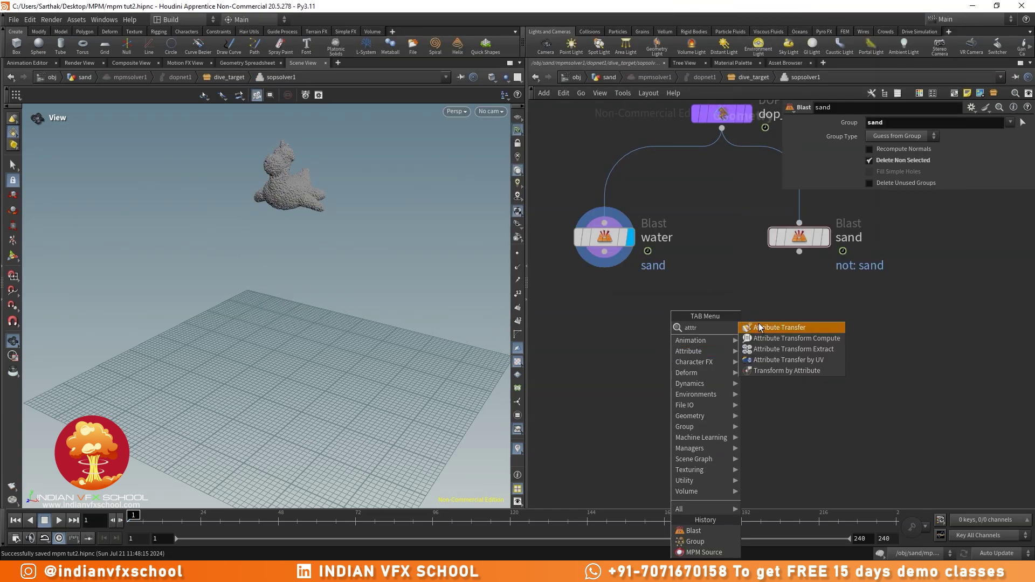
pyautogui.click(758, 322)
pyautogui.click(712, 392)
pyautogui.scroll(1, 711, 393)
pyautogui.moveTo(760, 356); pyautogui.dragTo(754, 407, button='middle')
pyautogui.scroll(-2, 753, 408)
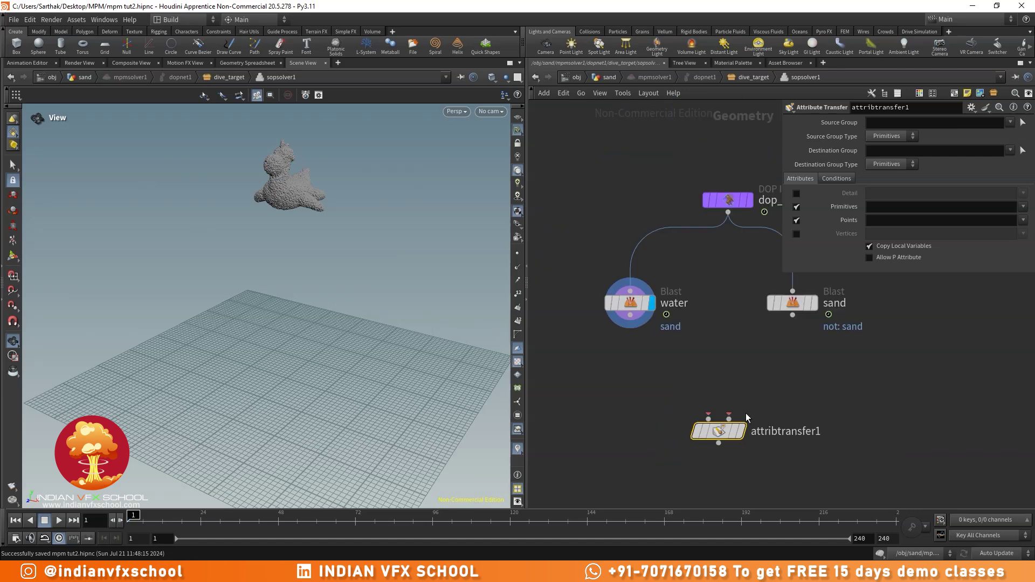
# - Connect sand to the Attribute Transfer's first input and water to its second, and display the node
pyautogui.moveTo(731, 419); pyautogui.dragTo(660, 354)
pyautogui.moveTo(753, 365); pyautogui.dragTo(697, 366, button='middle')
pyautogui.click(652, 420)
pyautogui.click(736, 317)
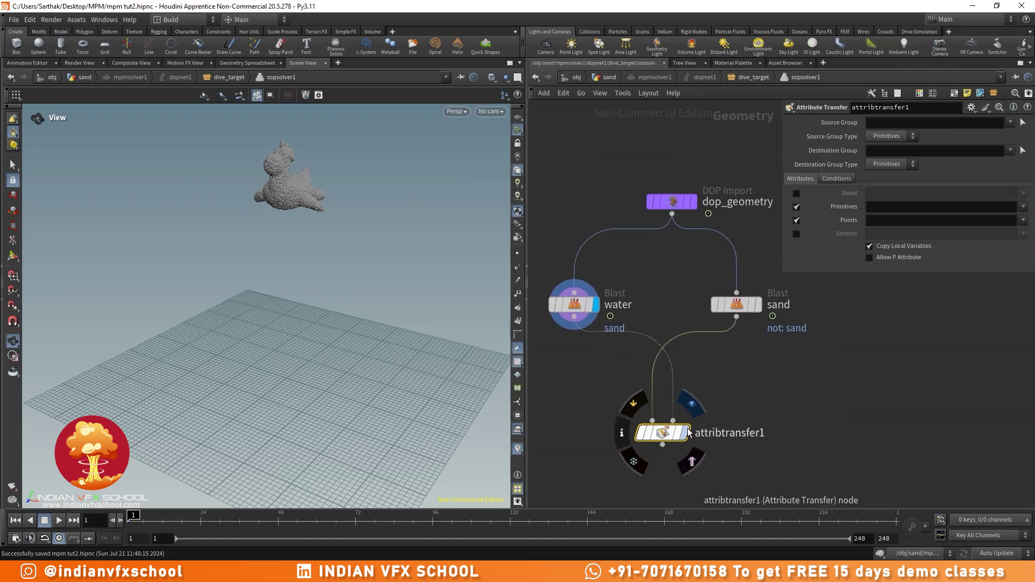
pyautogui.click(685, 432)
# - Turn off primitive attributes in the Attribute Transfer and set its distance threshold and blend width to 0.1
pyautogui.click(797, 207)
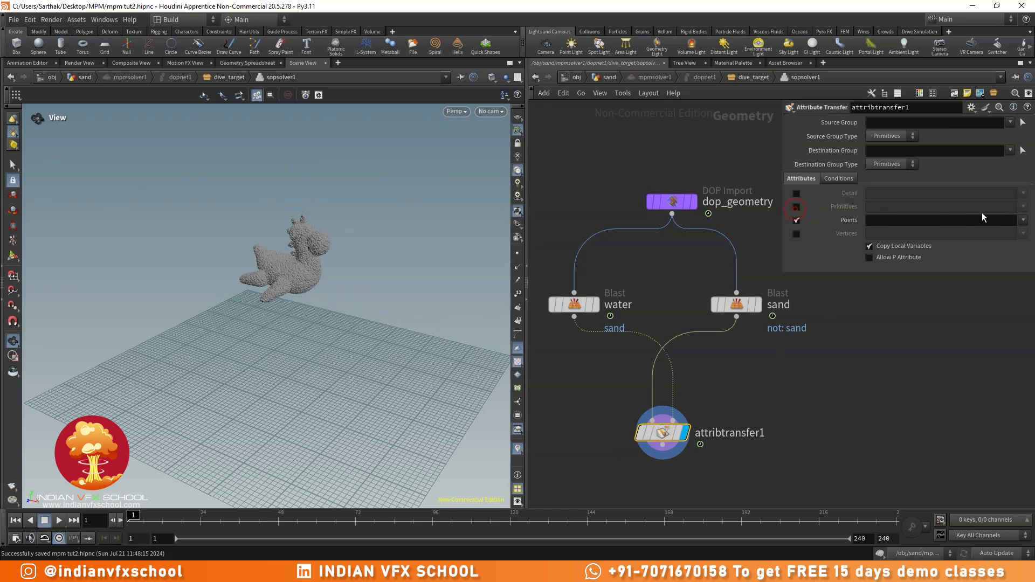
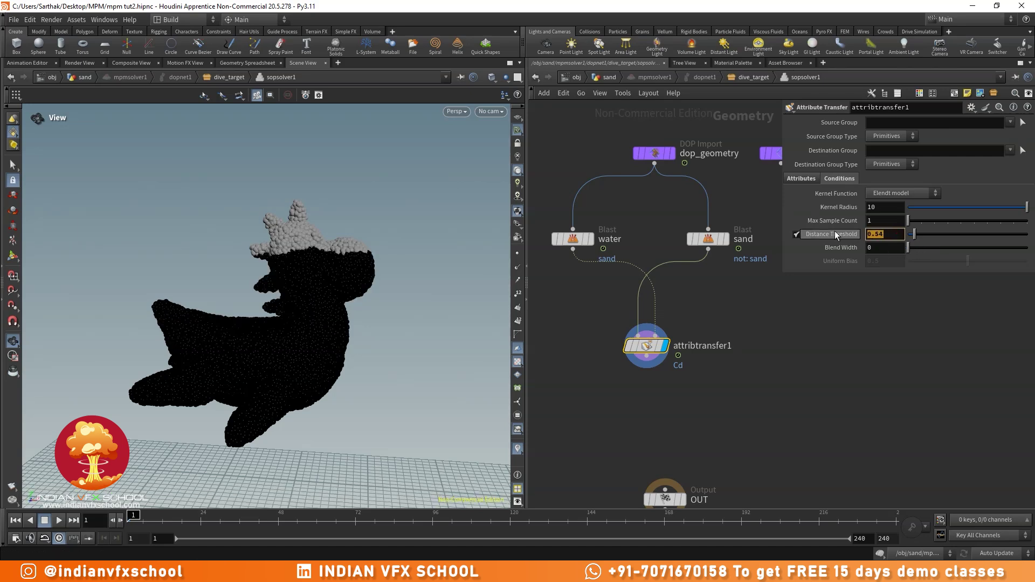
pyautogui.write('0.1')
pyautogui.press('Return')
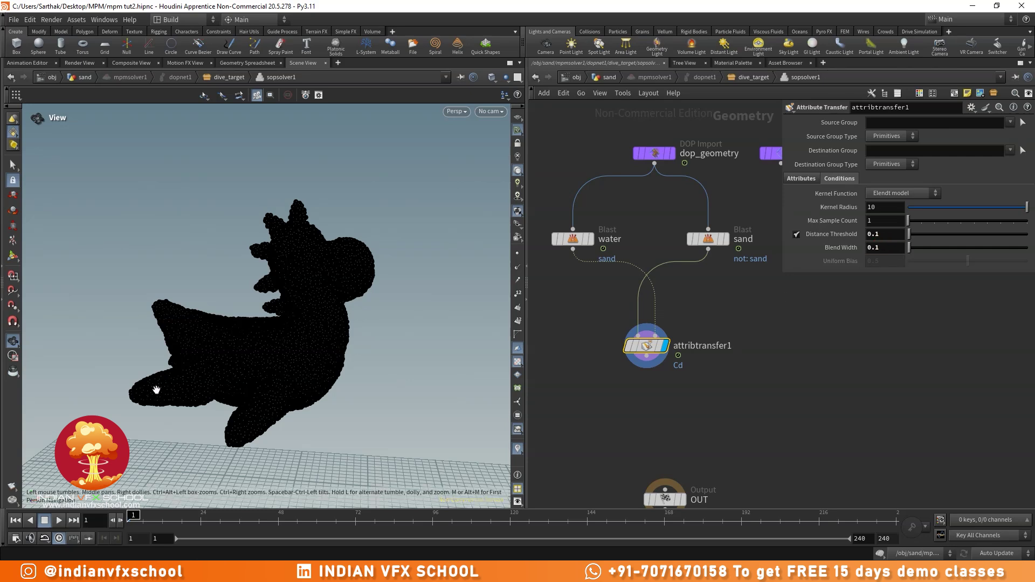
# - Move the OUT node farther down to make room below the Attribute Transfer
pyautogui.moveTo(267, 318); pyautogui.dragTo(204, 384, button='right')
pyautogui.moveTo(598, 372); pyautogui.dragTo(622, 293, button='middle')
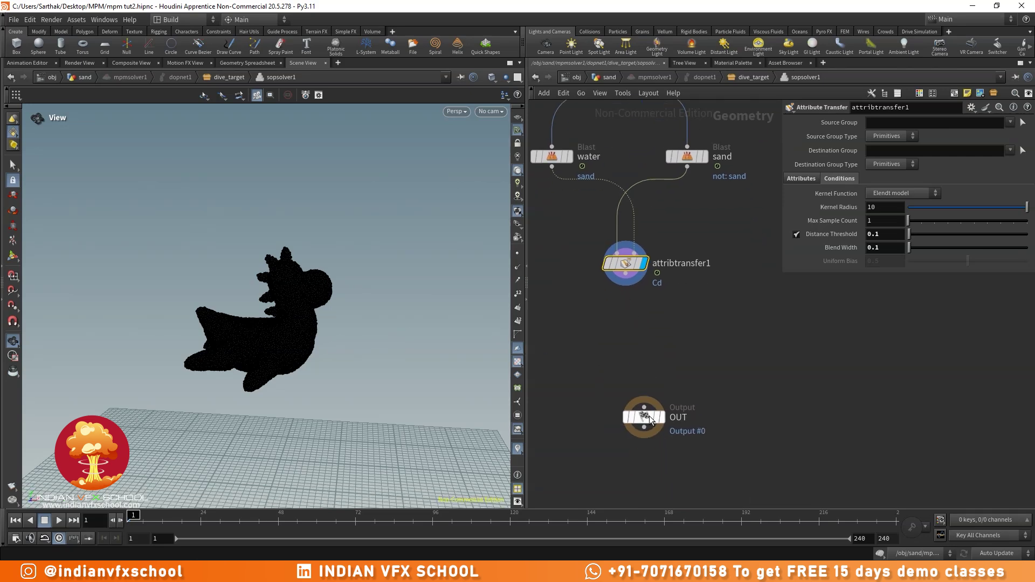
pyautogui.moveTo(650, 420); pyautogui.dragTo(656, 491)
pyautogui.scroll(-3, 616, 331)
# - Compare the water, sand and Attribute Transfer results by displaying each node in turn
pyautogui.moveTo(287, 332); pyautogui.dragTo(370, 287)
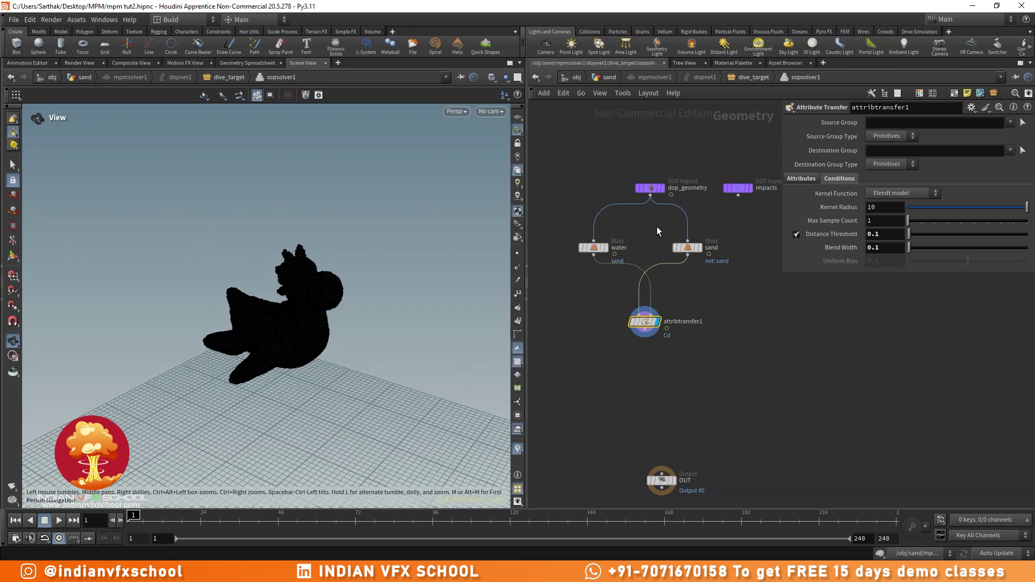
pyautogui.scroll(3, 658, 231)
pyautogui.click(593, 258)
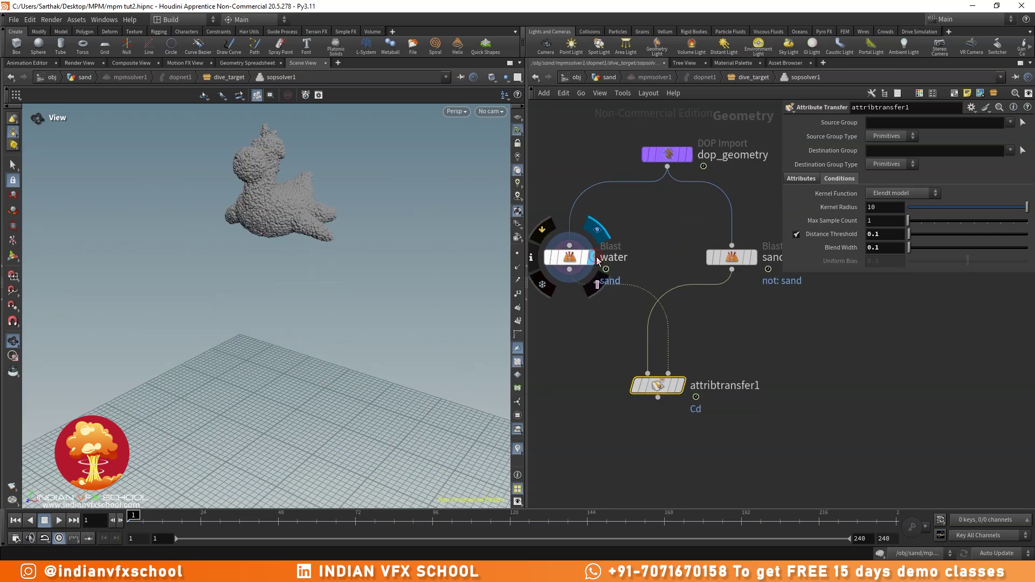
pyautogui.click(754, 264)
pyautogui.click(669, 387)
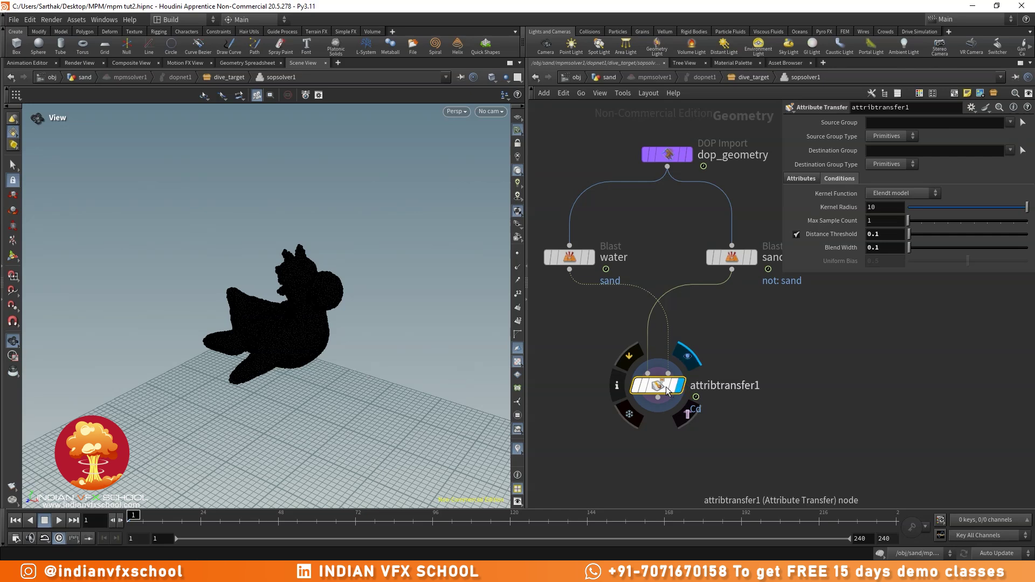
pyautogui.scroll(-2, 666, 410)
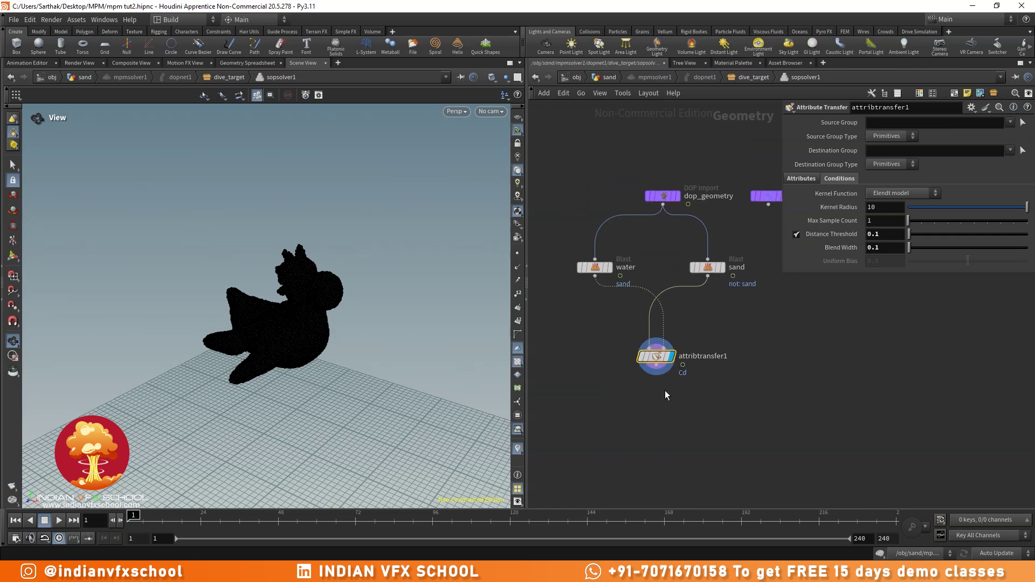
pyautogui.moveTo(716, 420); pyautogui.dragTo(685, 412, button='middle')
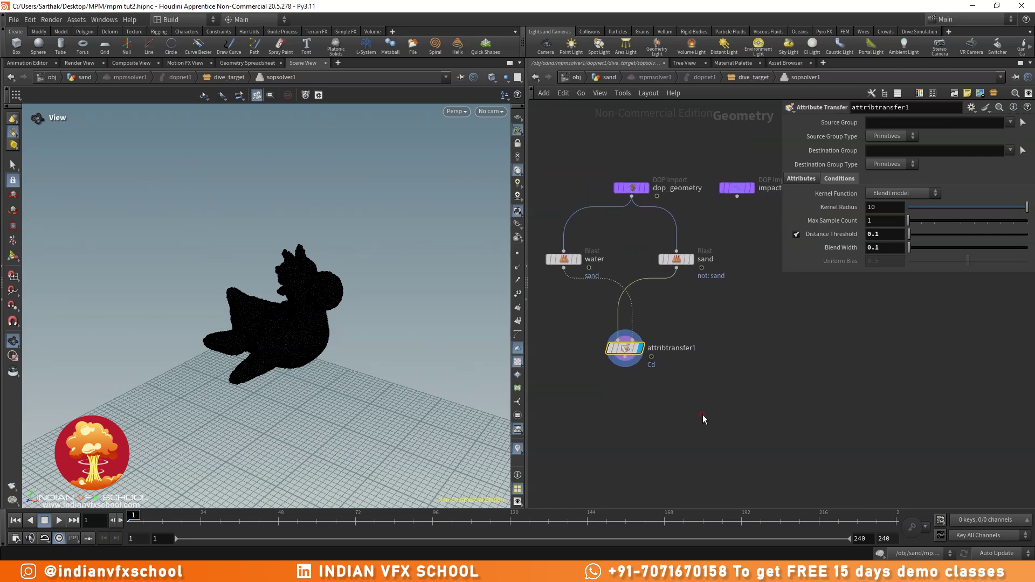
# - Add a Merge node that combines the Attribute Transfer with the water branch, and display it
pyautogui.press('Tab')
pyautogui.write('mer')
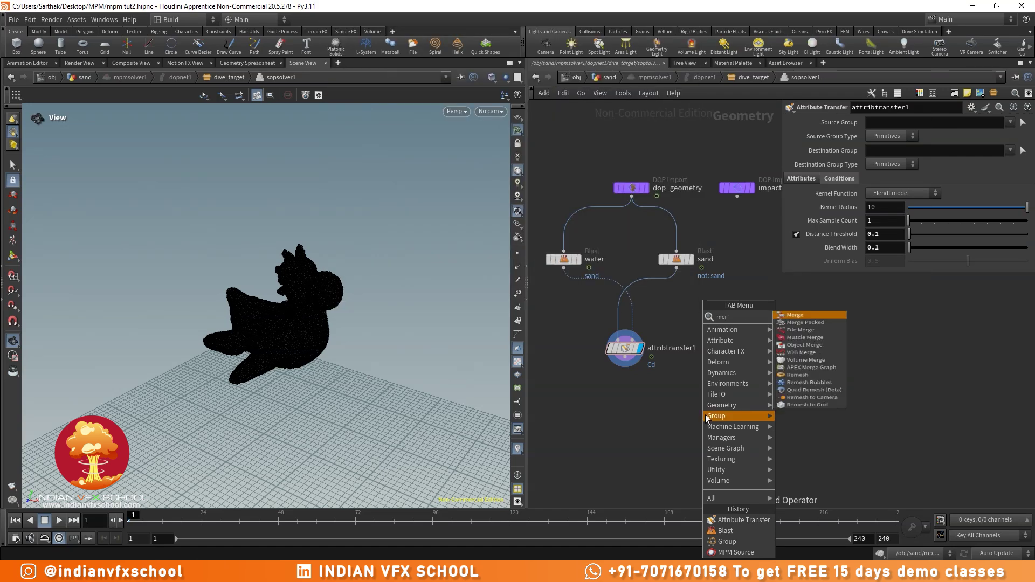
pyautogui.press('Return')
pyautogui.click(696, 406)
pyautogui.moveTo(625, 357); pyautogui.dragTo(705, 405)
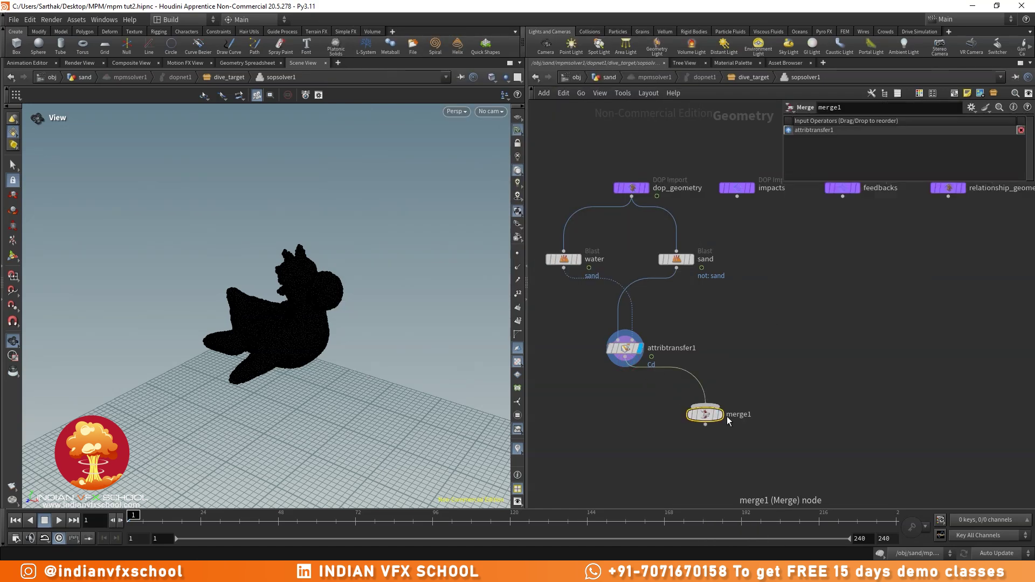
pyautogui.click(580, 261)
pyautogui.moveTo(568, 268); pyautogui.dragTo(747, 355)
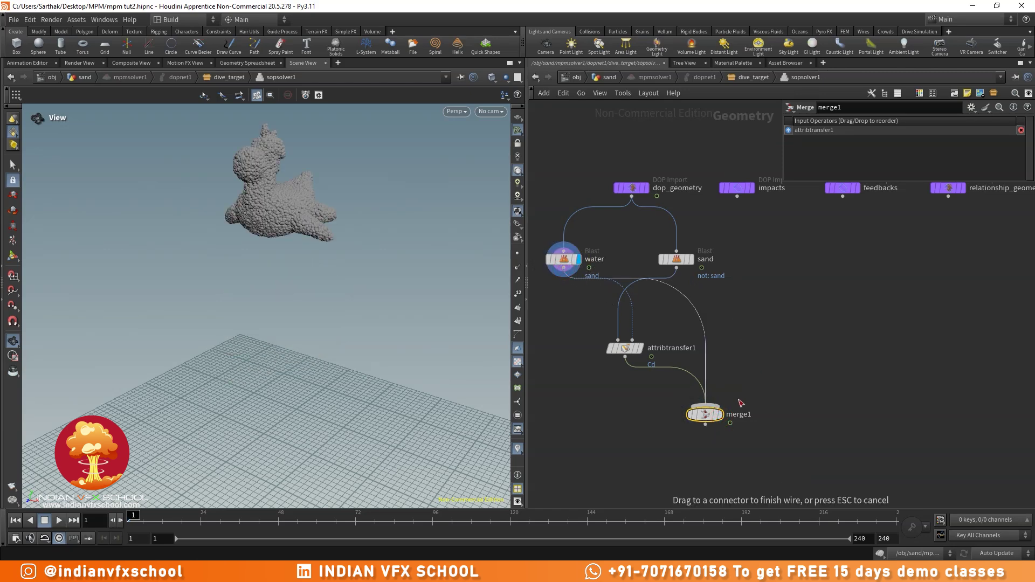
pyautogui.click(741, 403)
pyautogui.click(720, 415)
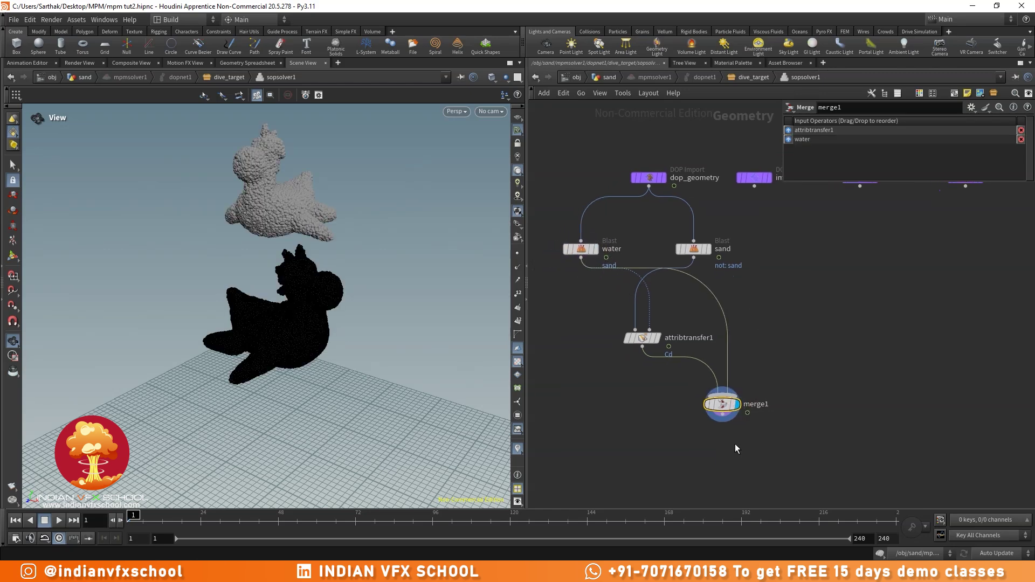
# - Connect the Merge to the OUT node with its display on, and test-play the first frames before rewinding to frame 1
pyautogui.moveTo(300, 341); pyautogui.dragTo(326, 334)
pyautogui.scroll(-3, 661, 415)
pyautogui.moveTo(648, 405); pyautogui.dragTo(632, 322, button='middle')
pyautogui.scroll(2, 663, 368)
pyautogui.scroll(3, 666, 367)
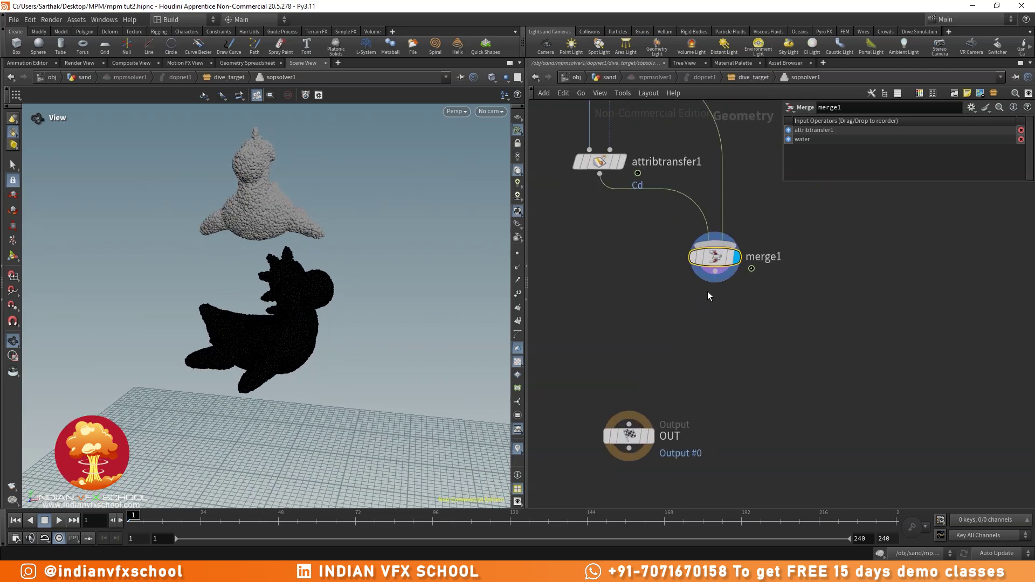
pyautogui.moveTo(714, 274); pyautogui.dragTo(646, 399)
pyautogui.click(654, 438)
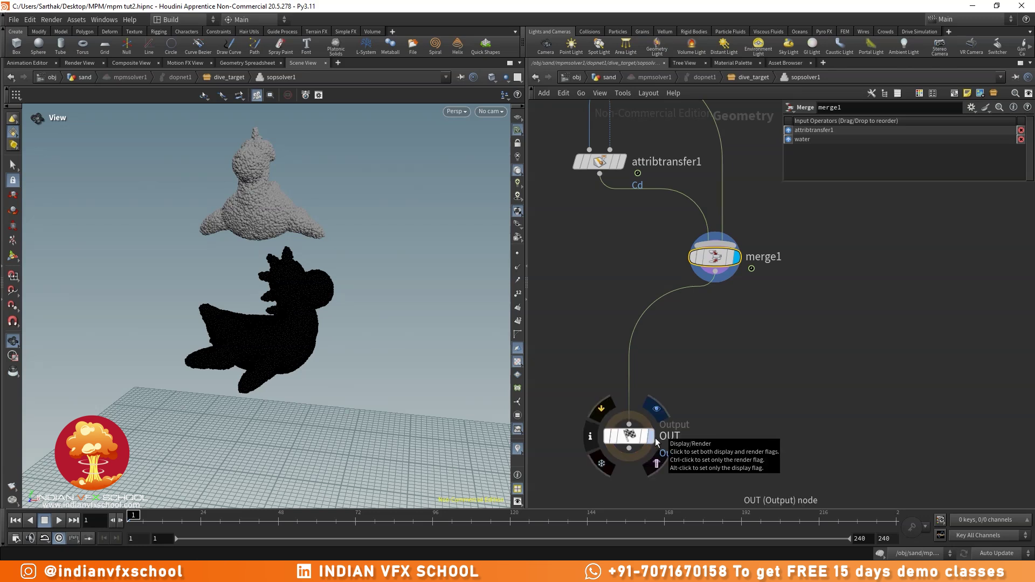
pyautogui.click(654, 438)
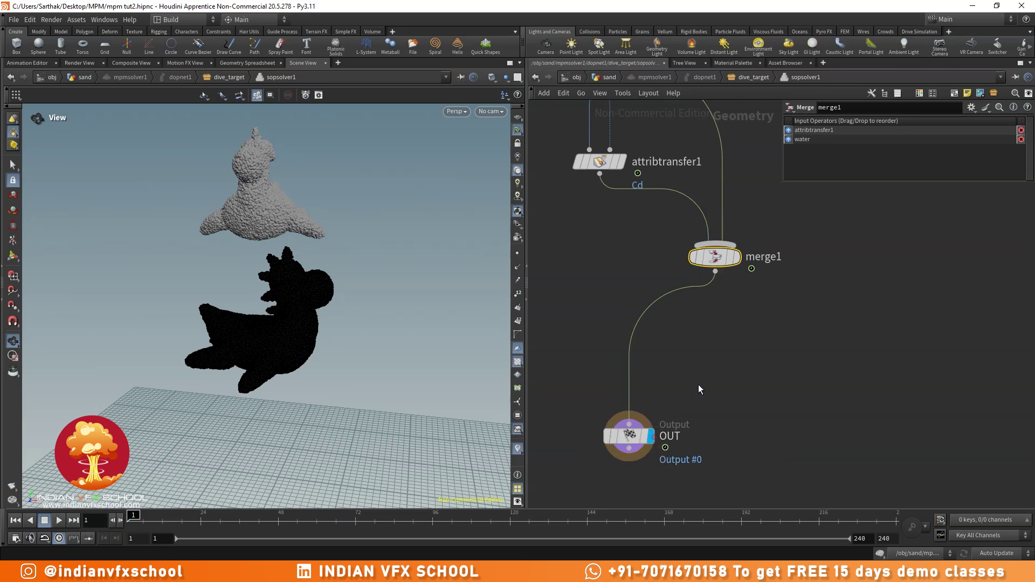
pyautogui.click(46, 520)
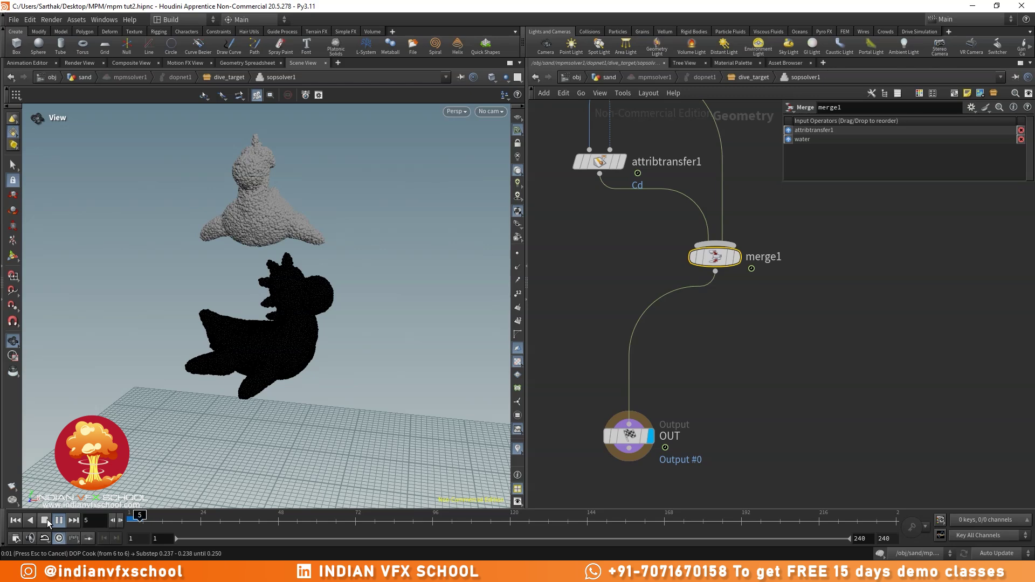
pyautogui.click(16, 520)
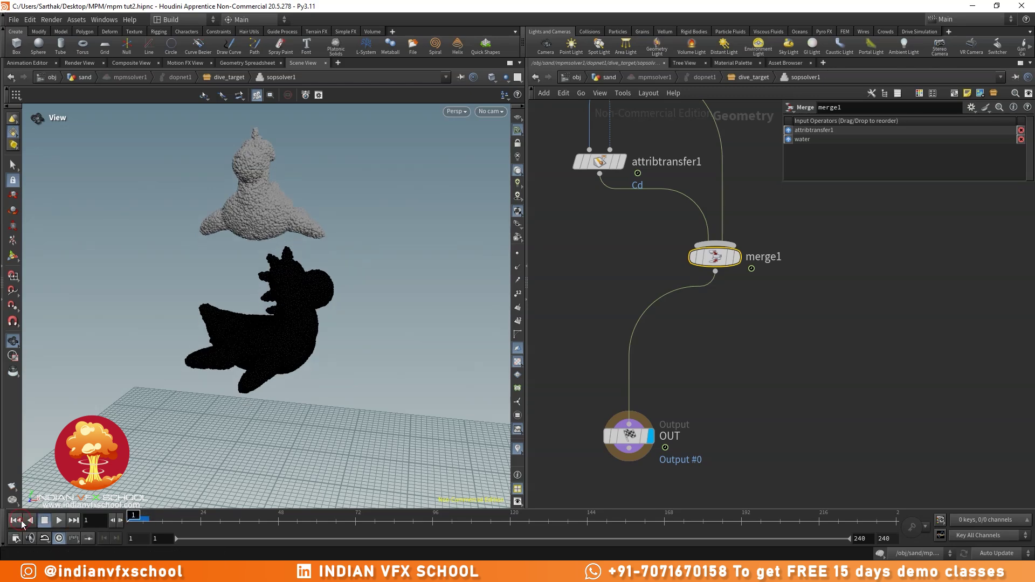
# - Return to the sand network and turn off the MPM Solver's container, colliders, ground plane and BG grid guides
pyautogui.click(610, 78)
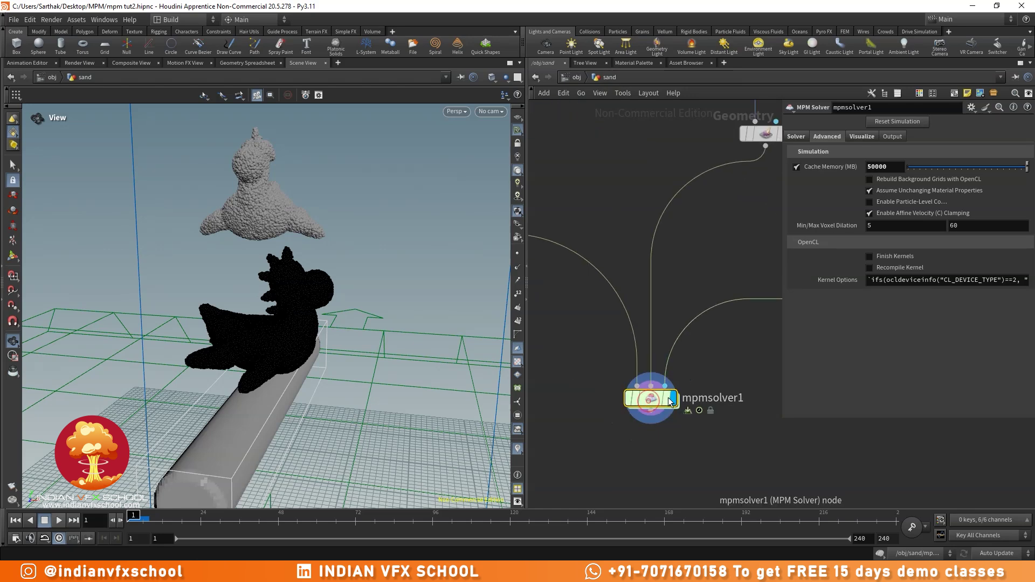
pyautogui.click(797, 137)
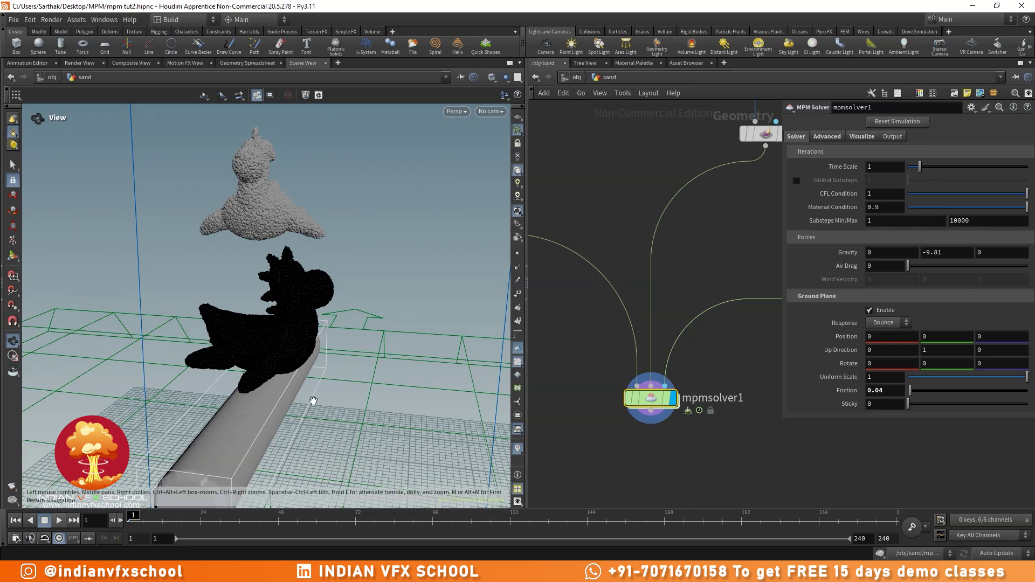
pyautogui.moveTo(284, 329); pyautogui.dragTo(198, 448, button='right')
pyautogui.moveTo(199, 448); pyautogui.dragTo(289, 366)
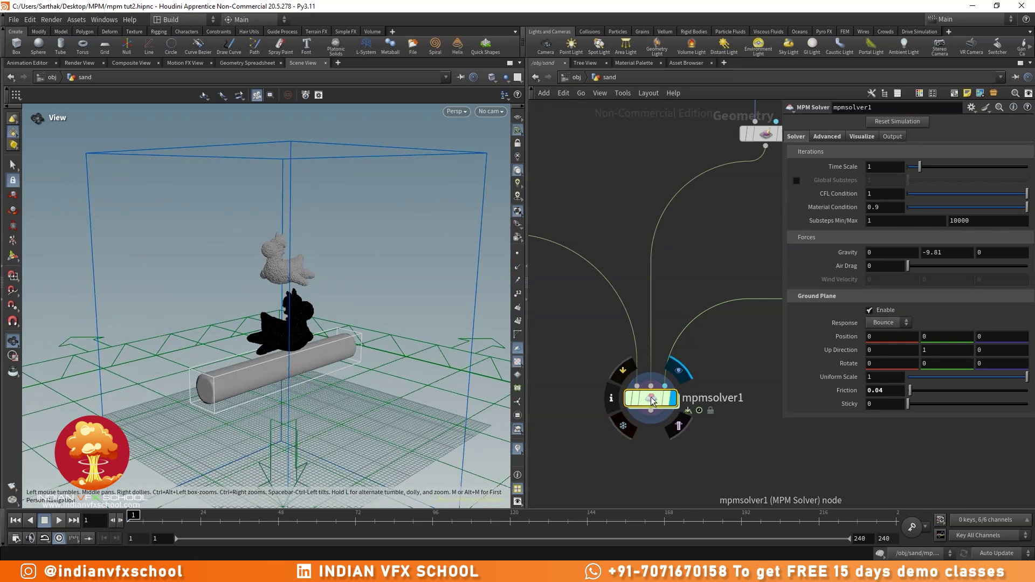
pyautogui.moveTo(666, 446); pyautogui.dragTo(606, 387, button='middle')
pyautogui.moveTo(426, 321); pyautogui.dragTo(447, 348)
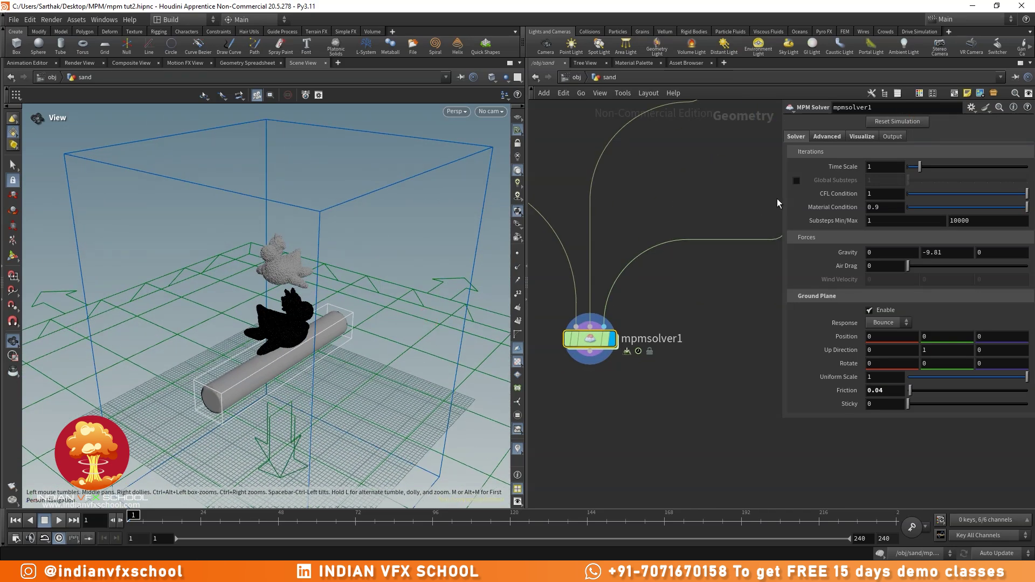
pyautogui.moveTo(380, 291); pyautogui.dragTo(394, 289)
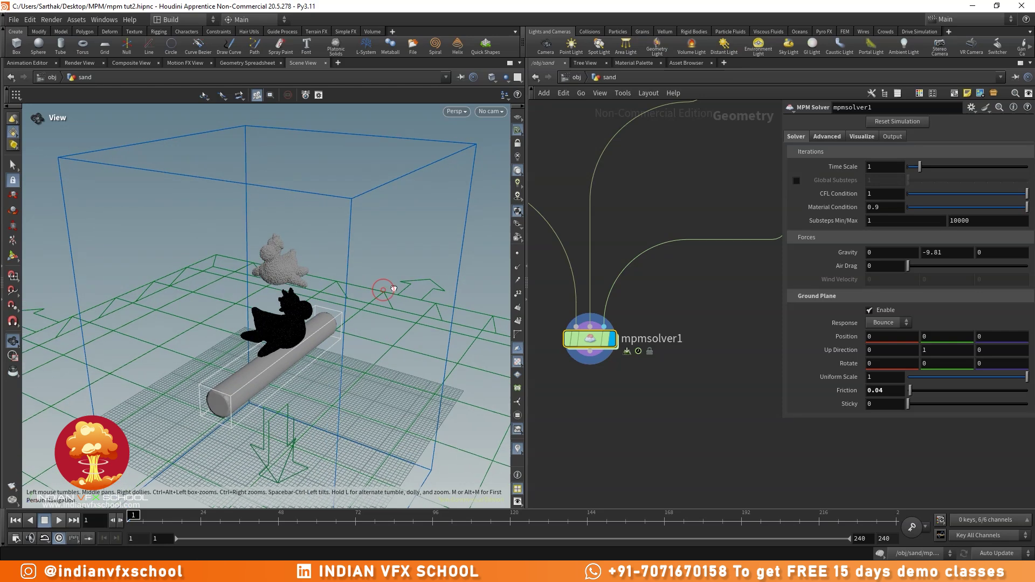
pyautogui.click(862, 136)
pyautogui.click(798, 151)
pyautogui.click(797, 151)
pyautogui.moveTo(348, 330); pyautogui.dragTo(360, 301, button='middle')
pyautogui.moveTo(349, 280); pyautogui.dragTo(302, 248)
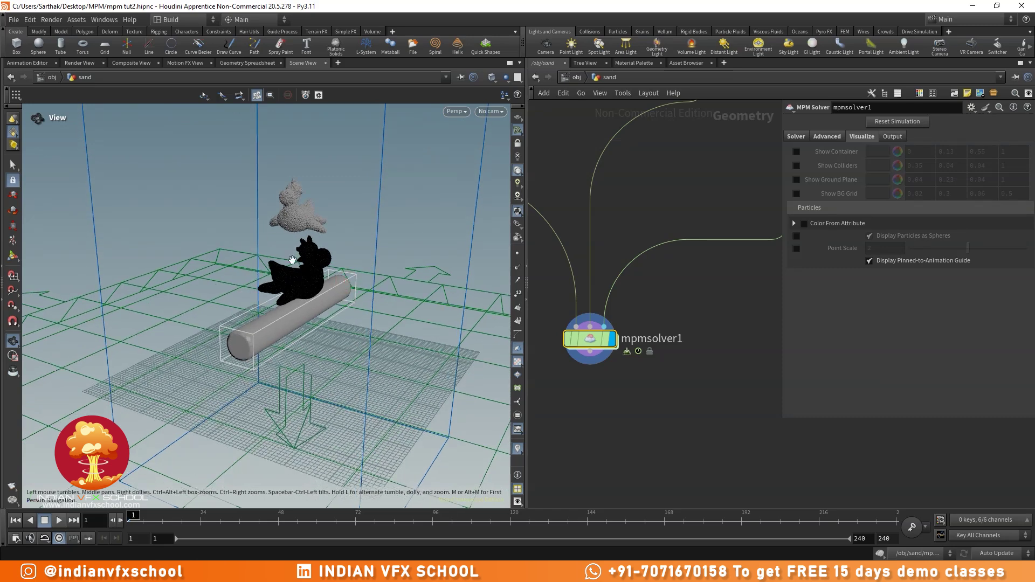
# - Close the current Scene View and open a new one in the same pane
pyautogui.click(326, 63)
pyautogui.click(293, 63)
pyautogui.moveTo(309, 83)
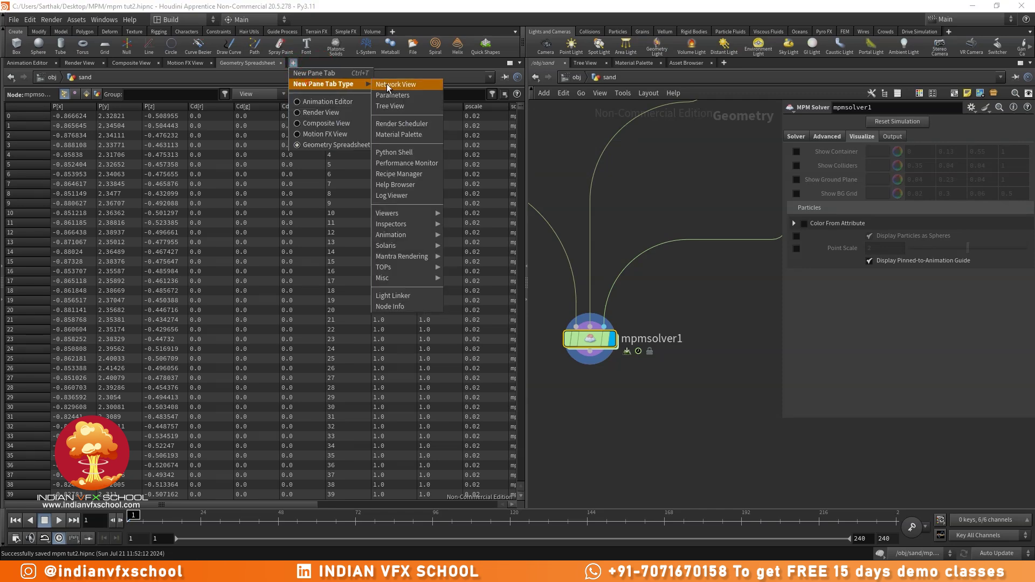
pyautogui.moveTo(396, 213)
pyautogui.click(456, 213)
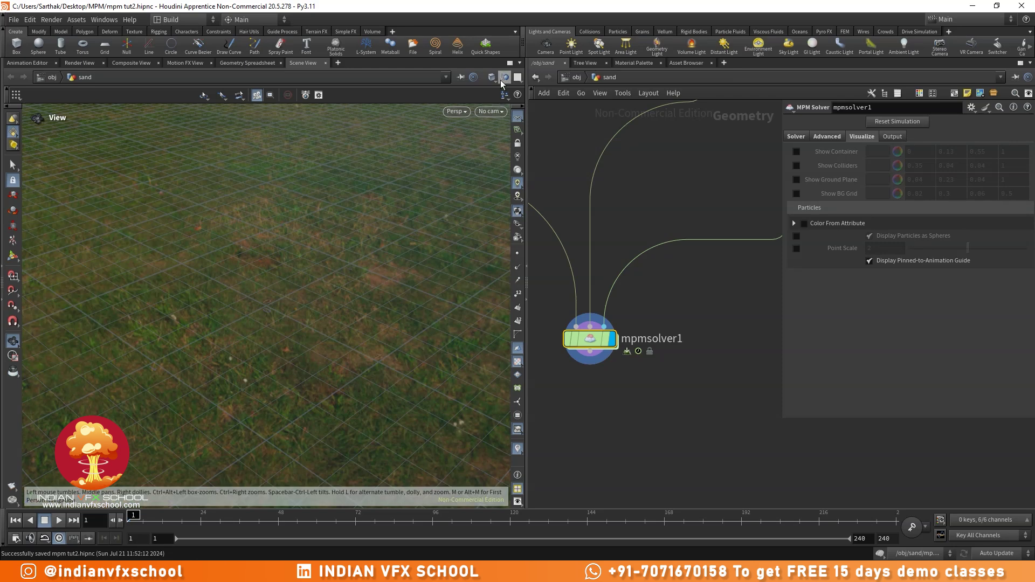
# - Look through cam1 and switch the new viewport to headlight-only lighting
pyautogui.click(488, 110)
pyautogui.click(506, 160)
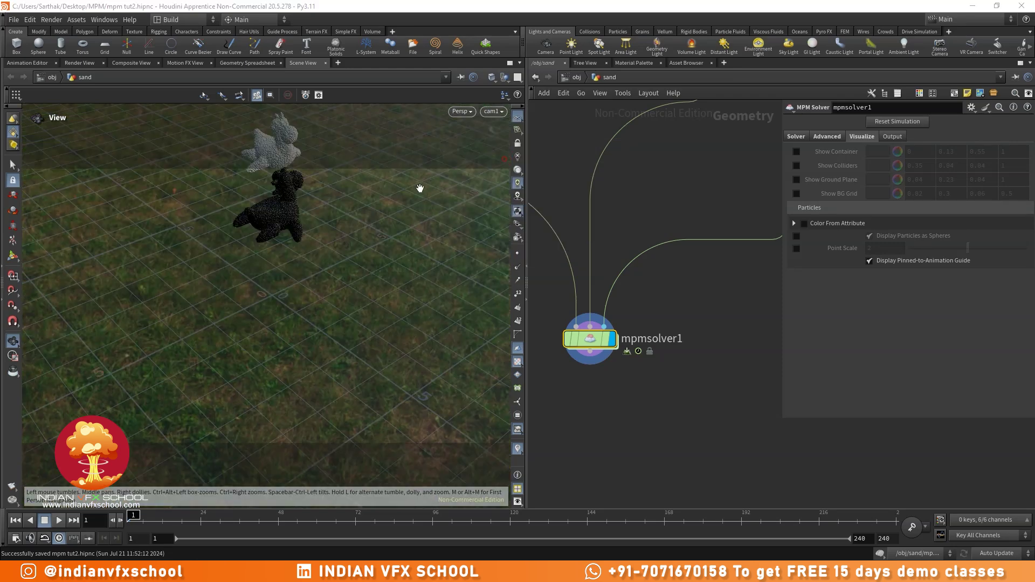
pyautogui.click(505, 77)
pyautogui.click(515, 111)
pyautogui.click(518, 170)
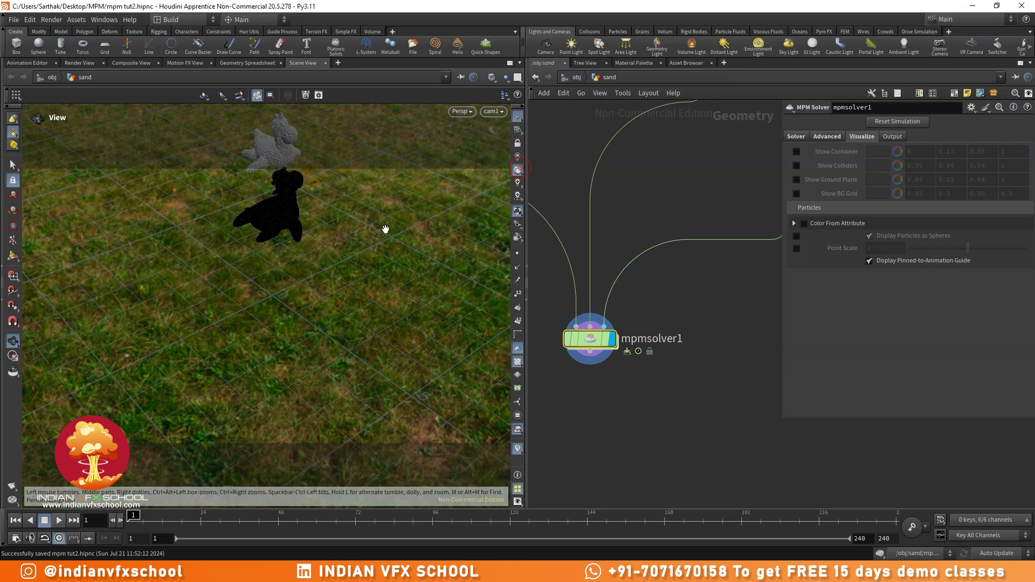
# - Turn off the display of environment lights as backgrounds in the viewport's display options
pyautogui.press('d')
pyautogui.click(399, 130)
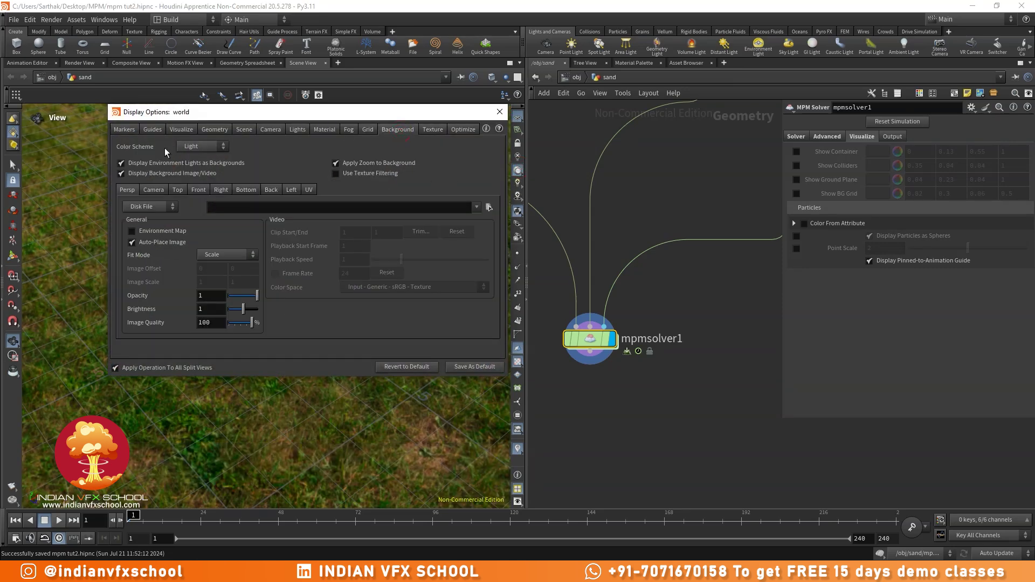
pyautogui.click(145, 163)
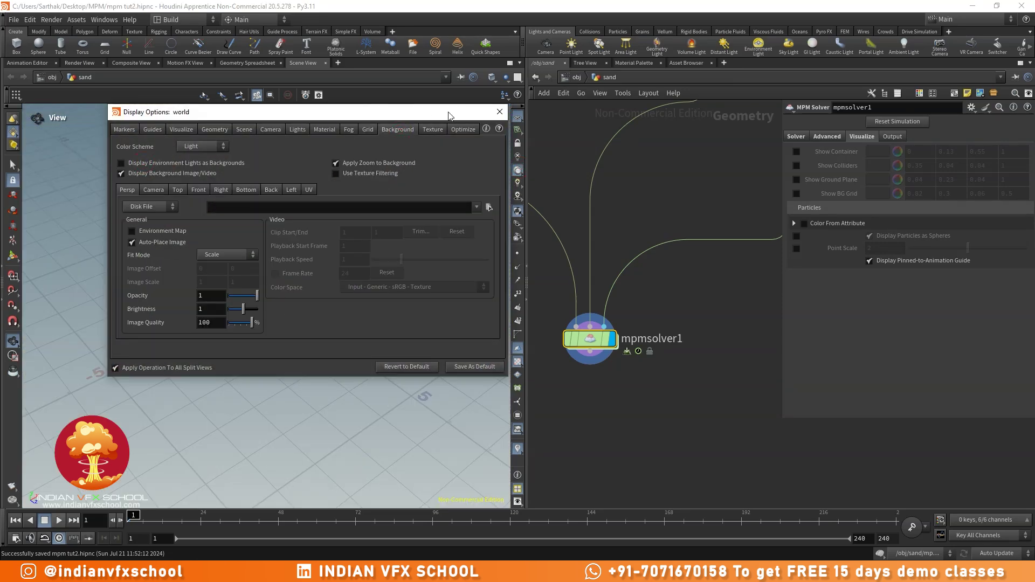
pyautogui.click(504, 116)
# - Leave the camera view, play the simulation to cache its frames, and save the scene file
pyautogui.moveTo(342, 218)
pyautogui.mouseDown()
pyautogui.moveTo(148, 217)
pyautogui.moveTo(151, 199)
pyautogui.moveTo(215, 268)
pyautogui.moveTo(194, 320)
pyautogui.mouseUp()
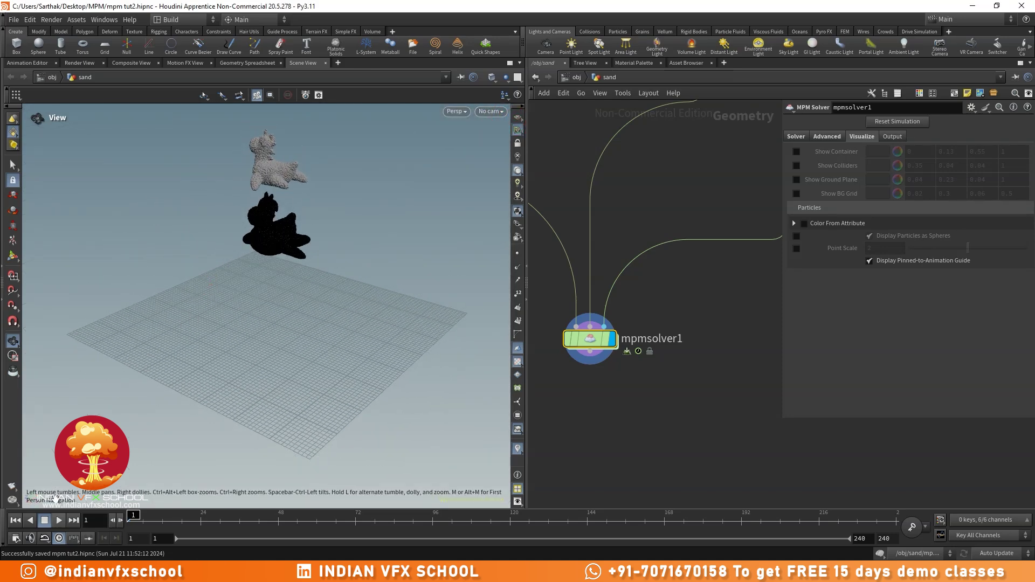
pyautogui.click(57, 522)
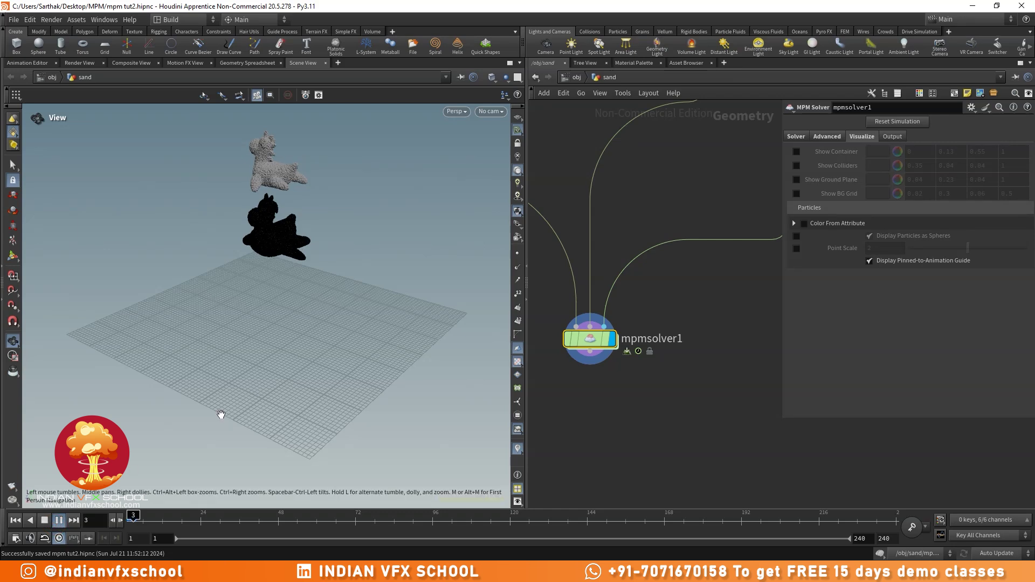
pyautogui.hotkey('ctrl', 's')
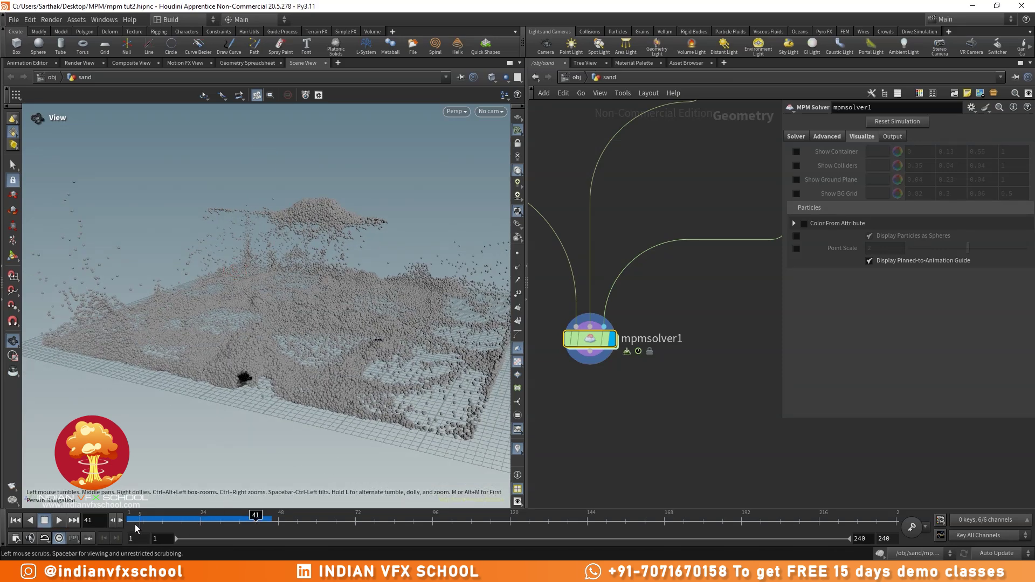
# - Scrub through the impact frames around 13 to 19 and examine the color transfer where the water meets the sand
pyautogui.click(129, 527)
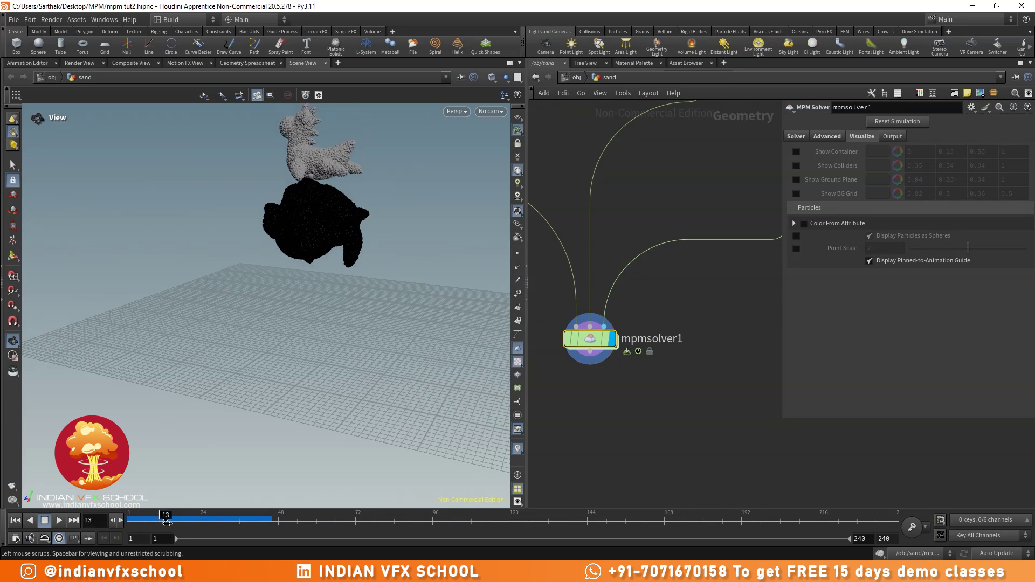
pyautogui.moveTo(339, 212); pyautogui.dragTo(243, 211)
pyautogui.moveTo(165, 517); pyautogui.dragTo(185, 517)
pyautogui.moveTo(289, 226); pyautogui.dragTo(291, 326)
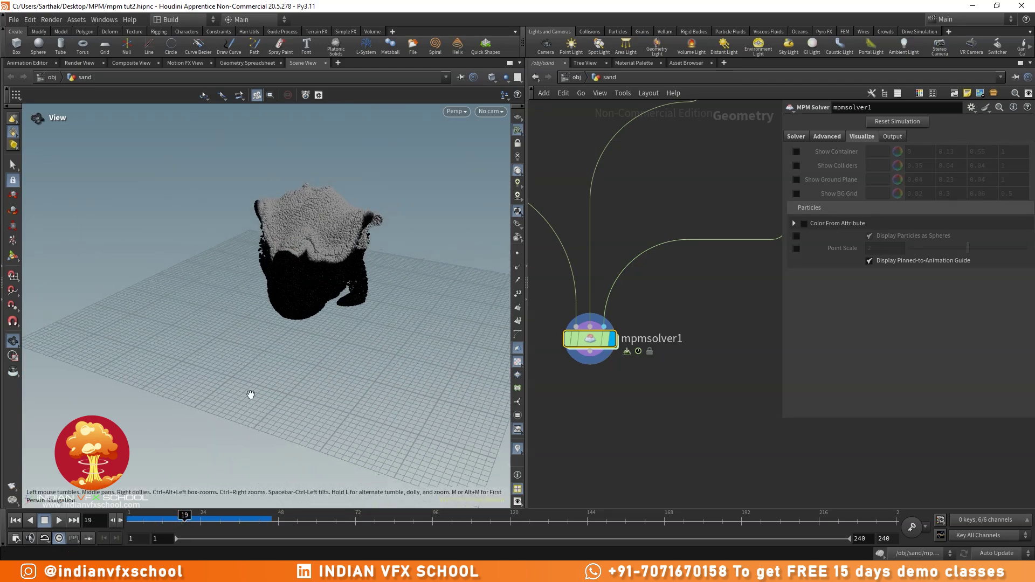
pyautogui.moveTo(184, 520)
pyautogui.mouseDown()
pyautogui.moveTo(242, 519)
pyautogui.moveTo(178, 520)
pyautogui.mouseUp()
pyautogui.moveTo(326, 126); pyautogui.dragTo(341, 264, button='right')
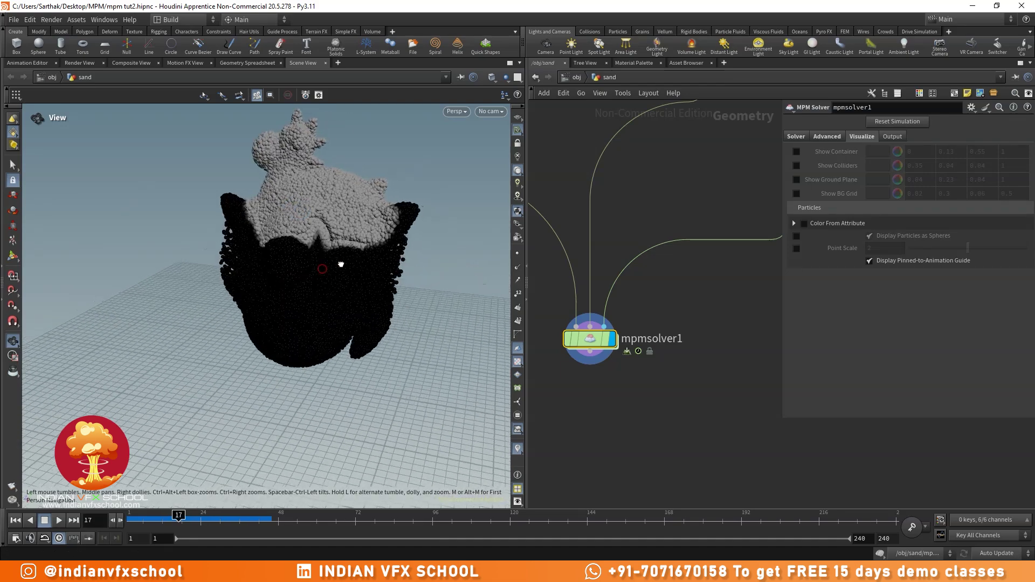
pyautogui.moveTo(341, 264); pyautogui.dragTo(351, 265)
pyautogui.moveTo(604, 380); pyautogui.dragTo(668, 331, button='middle')
pyautogui.moveTo(317, 282); pyautogui.dragTo(370, 272)
pyautogui.scroll(8, 370, 272)
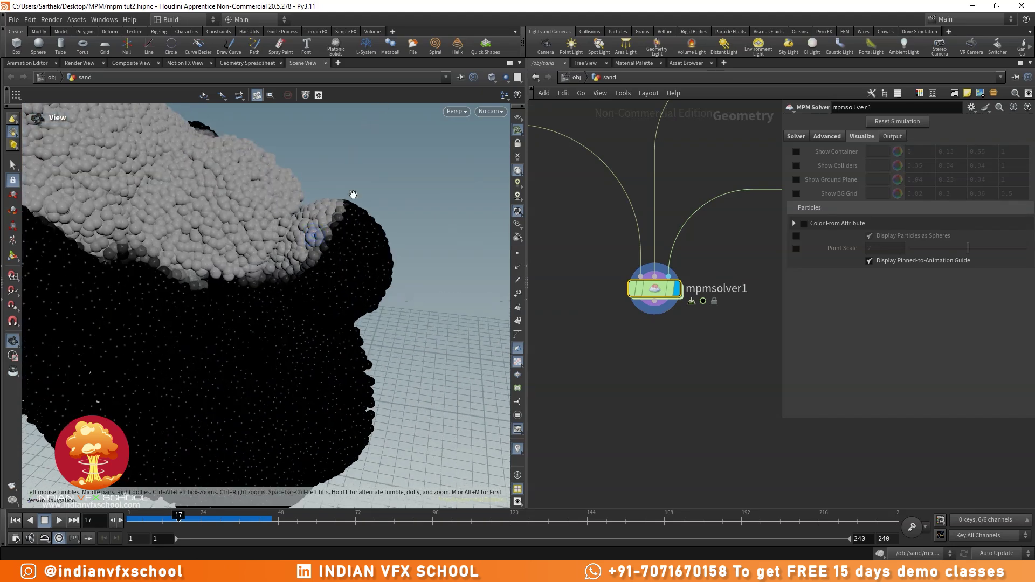
# - Add a Blast node after the MPM Solver that deletes the water group
pyautogui.moveTo(654, 309); pyautogui.dragTo(629, 384)
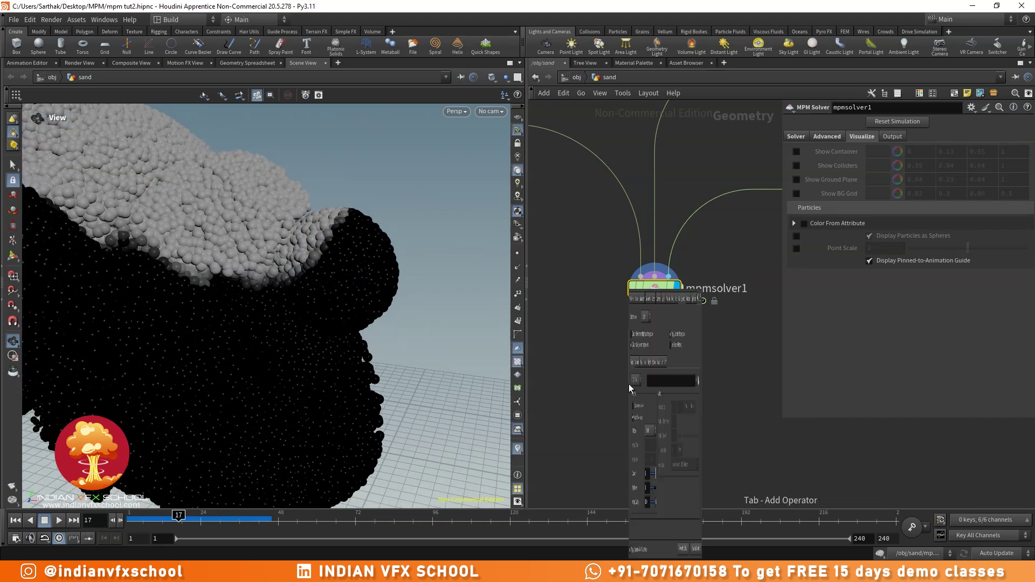
pyautogui.write('blast')
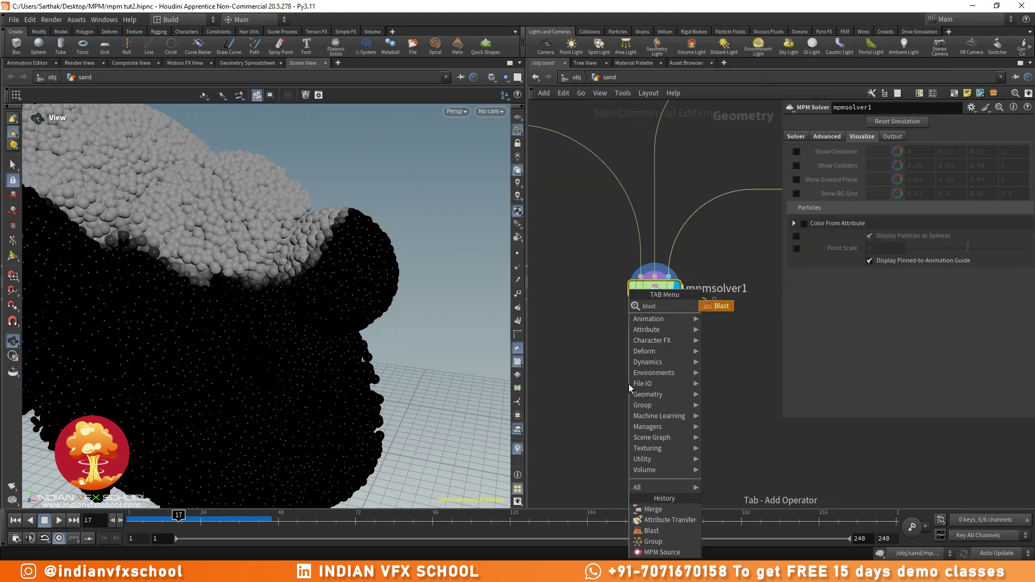
pyautogui.press('Return')
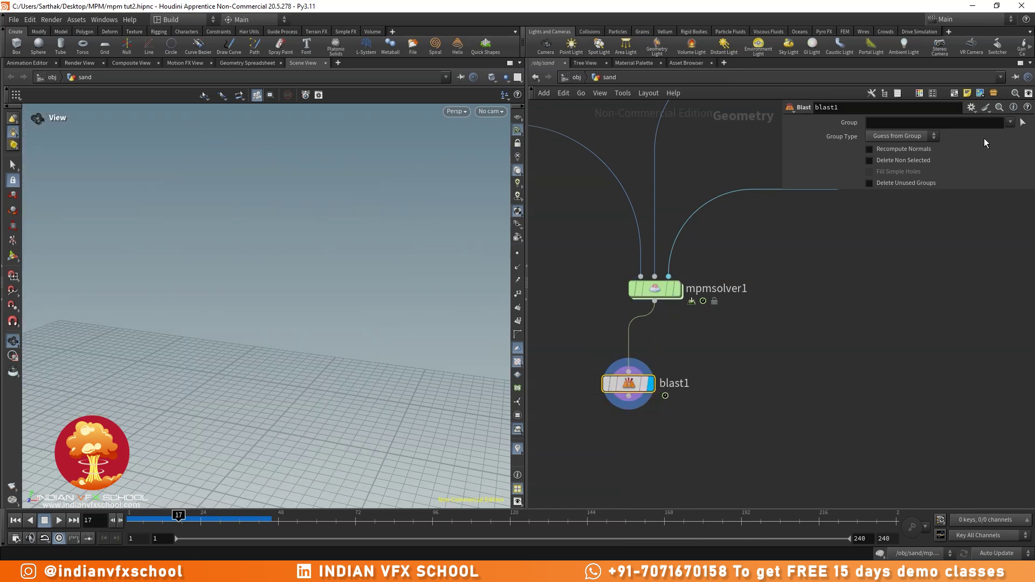
pyautogui.click(1016, 145)
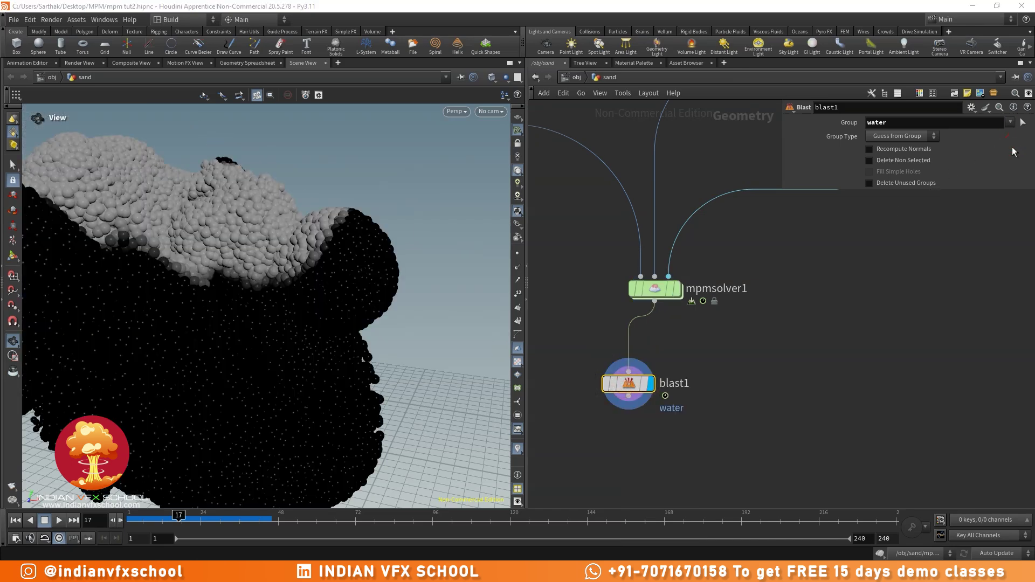
# - Inspect the sand's color at frame 17 without the water, and display the MPM Solver again for comparison
pyautogui.moveTo(148, 268); pyautogui.dragTo(41, 289)
pyautogui.scroll(-4, 363, 245)
pyautogui.moveTo(380, 233); pyautogui.dragTo(329, 217)
pyautogui.moveTo(348, 215); pyautogui.dragTo(326, 270, button='right')
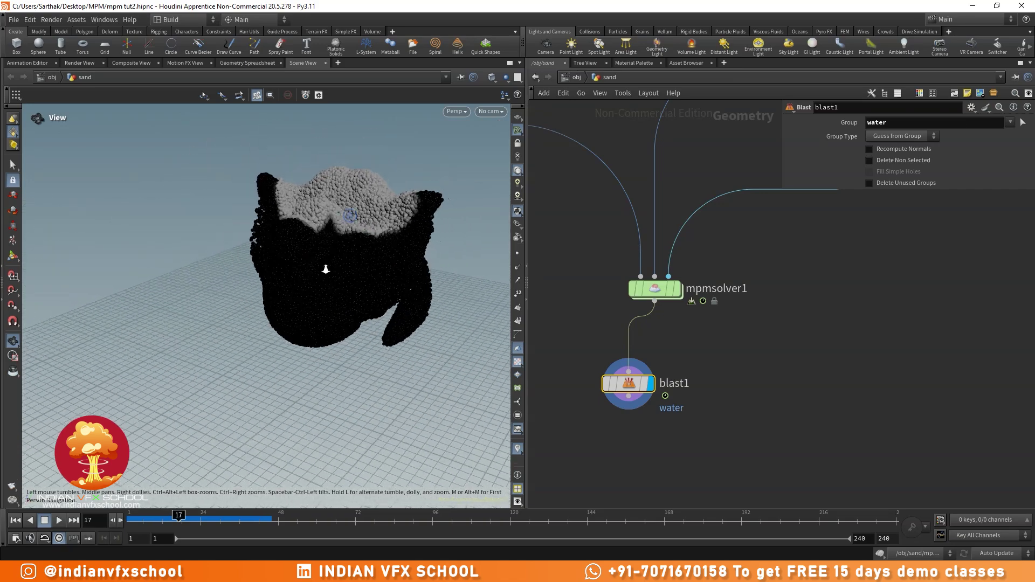
pyautogui.moveTo(352, 212); pyautogui.dragTo(334, 255)
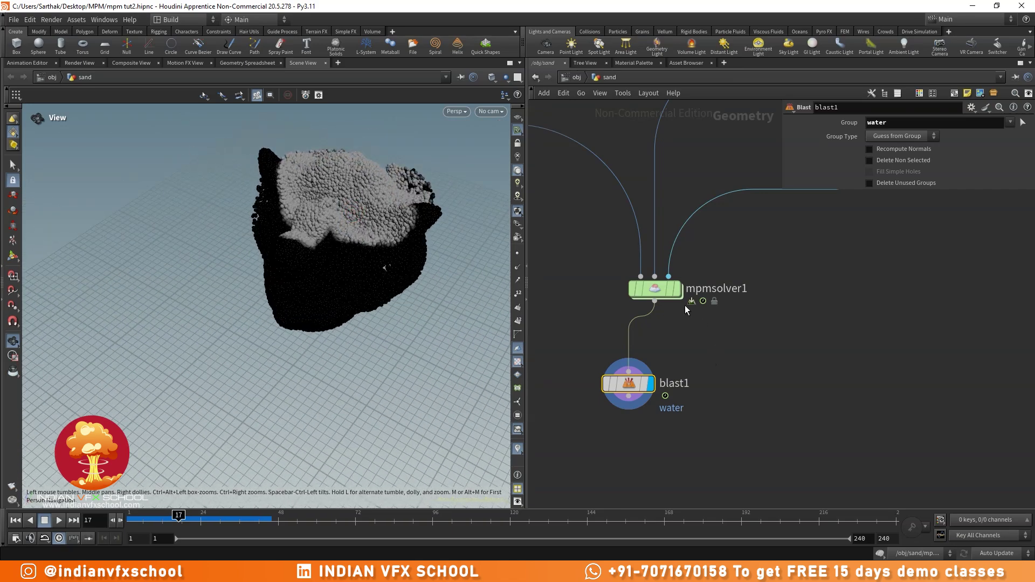
pyautogui.click(677, 289)
pyautogui.moveTo(270, 351); pyautogui.dragTo(291, 307)
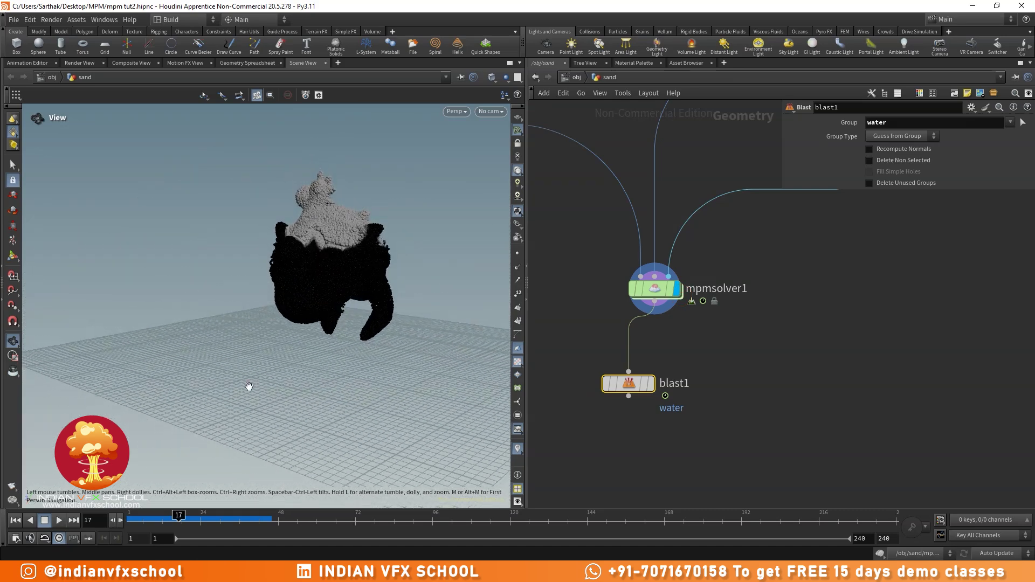
# - Scrub through the cached frames up to about frame 34 to examine the sand's color, and return to frame 1
pyautogui.moveTo(146, 527); pyautogui.dragTo(235, 526)
pyautogui.moveTo(281, 345)
pyautogui.mouseDown()
pyautogui.moveTo(304, 378)
pyautogui.moveTo(266, 341)
pyautogui.mouseUp()
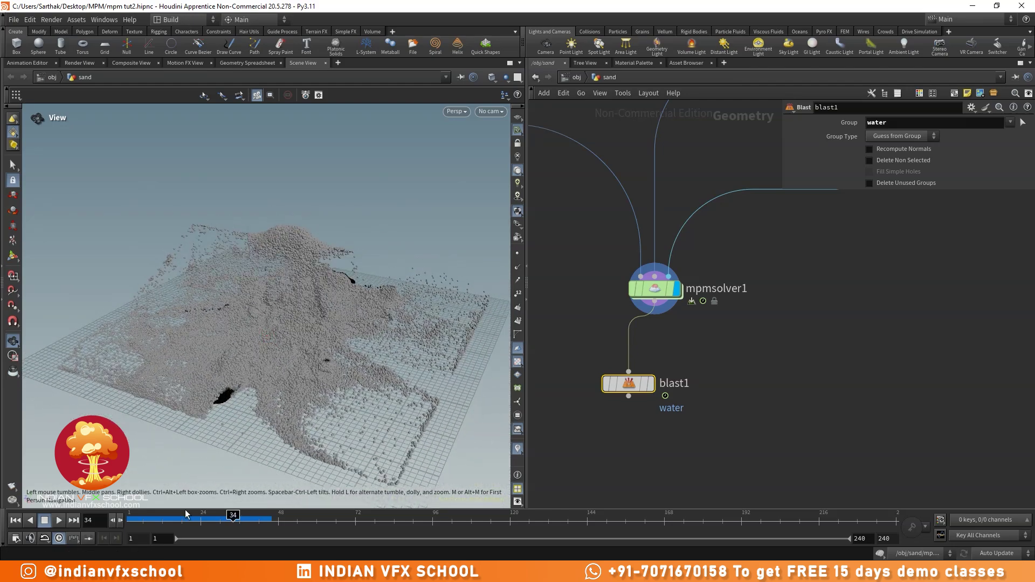
pyautogui.moveTo(161, 526); pyautogui.dragTo(80, 526)
# - In the MPM Solver's SOP Solver network, set the Attribute Transfer's distance threshold to 0.03 and lower its blend width
pyautogui.doubleClick(659, 293)
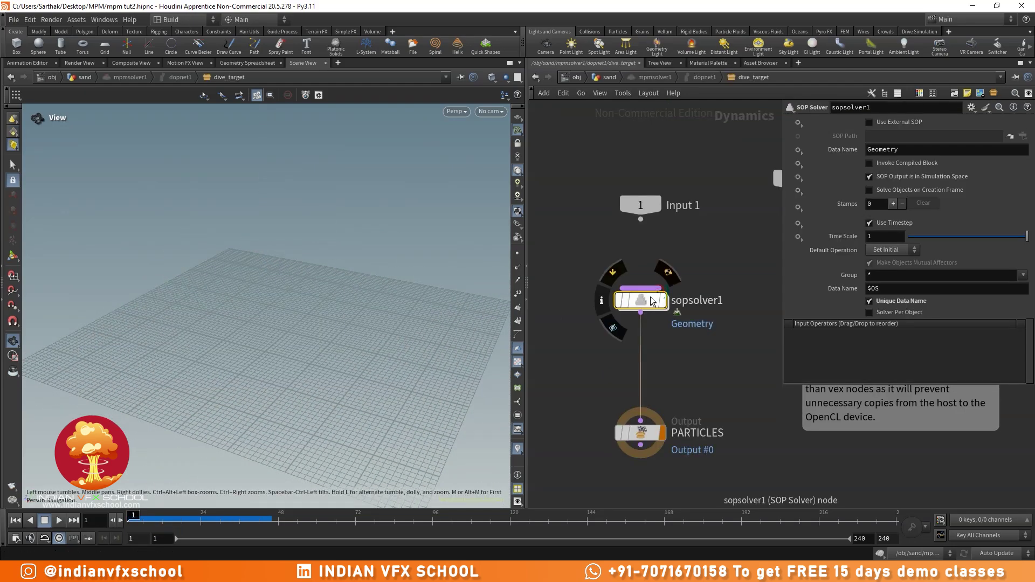
pyautogui.moveTo(714, 321); pyautogui.dragTo(735, 472, button='middle')
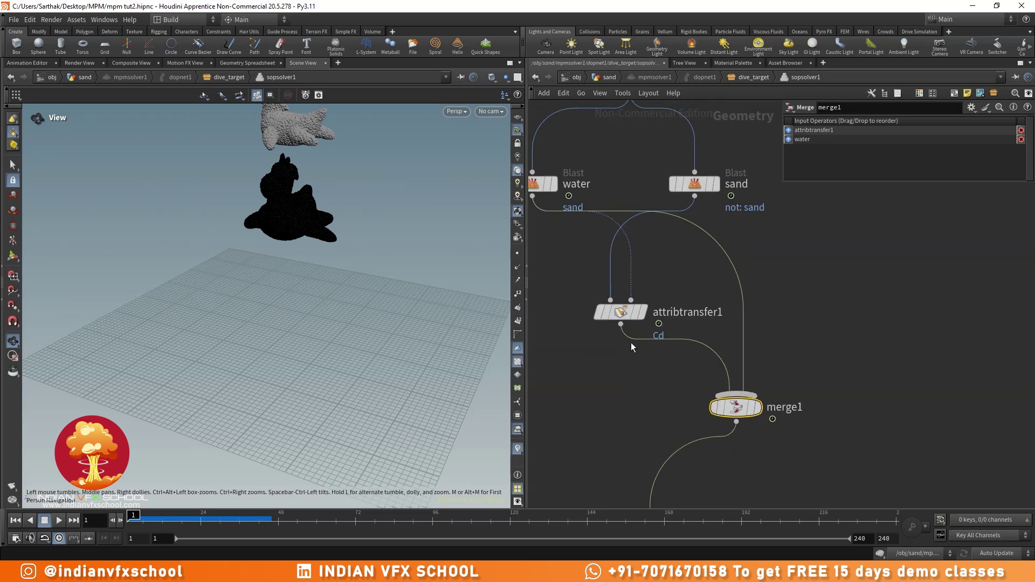
pyautogui.click(623, 313)
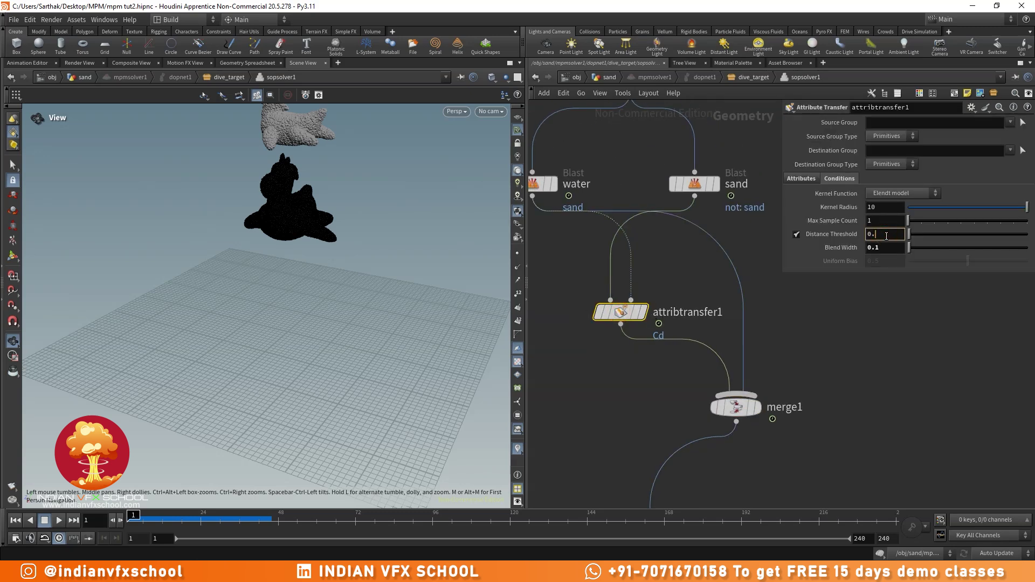
pyautogui.press('Return')
pyautogui.click(892, 248)
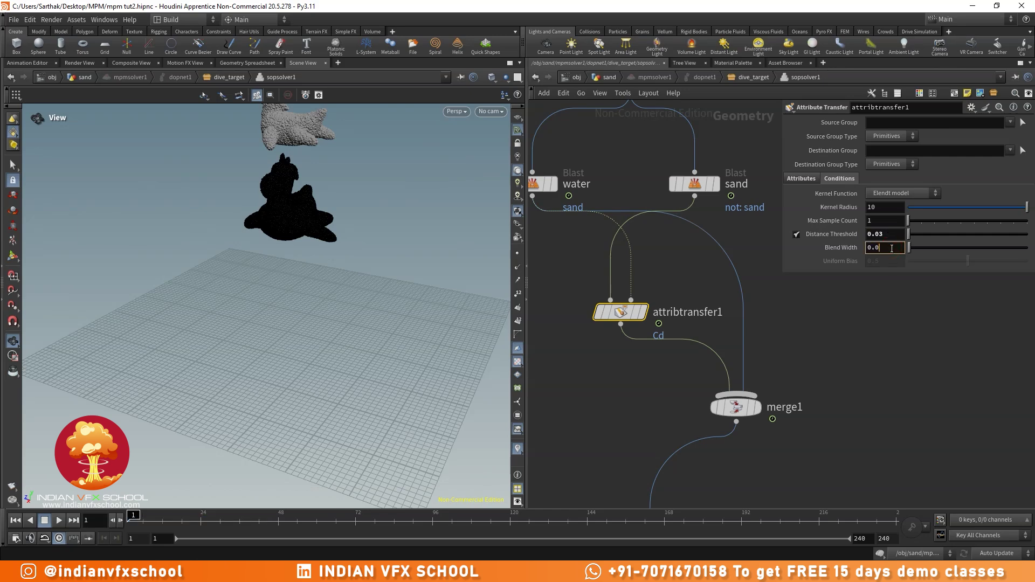
# - Return to the sand network and play the simulation to recache its frames with the new transfer settings
pyautogui.click(610, 78)
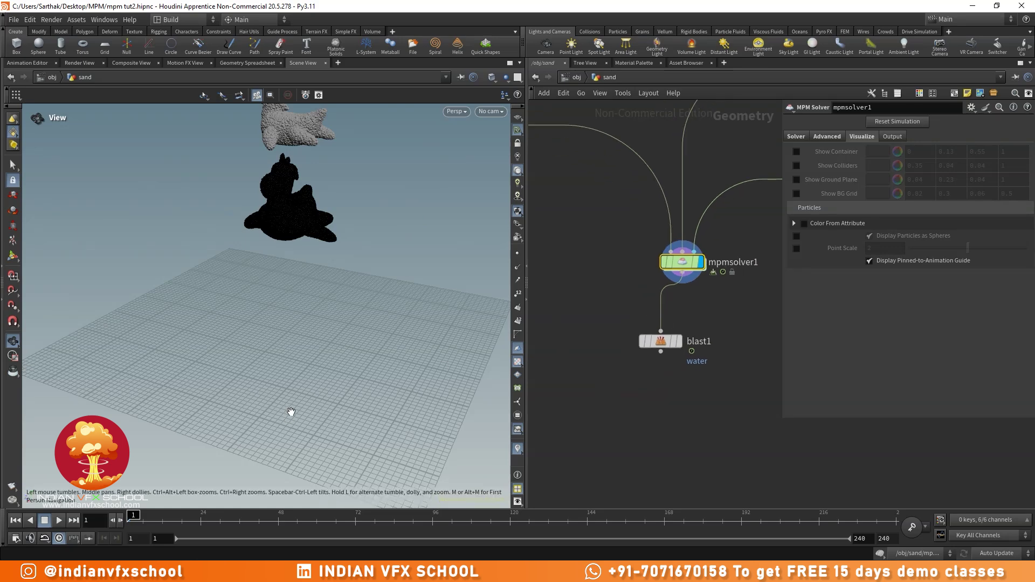
pyautogui.moveTo(289, 416); pyautogui.dragTo(286, 398)
pyautogui.click(59, 521)
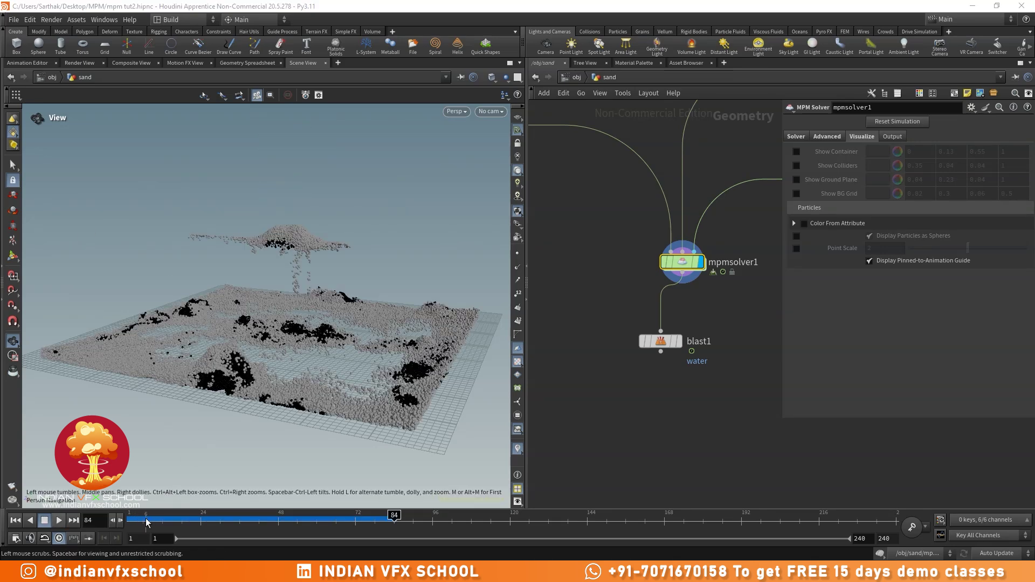
# - Scrub through the cached frames up to about frame 72 and examine the color transfer on the sand from different angles
pyautogui.moveTo(141, 515); pyautogui.dragTo(275, 515)
pyautogui.moveTo(243, 318); pyautogui.dragTo(271, 286)
pyautogui.moveTo(157, 516); pyautogui.dragTo(356, 522)
pyautogui.moveTo(318, 323); pyautogui.dragTo(216, 440)
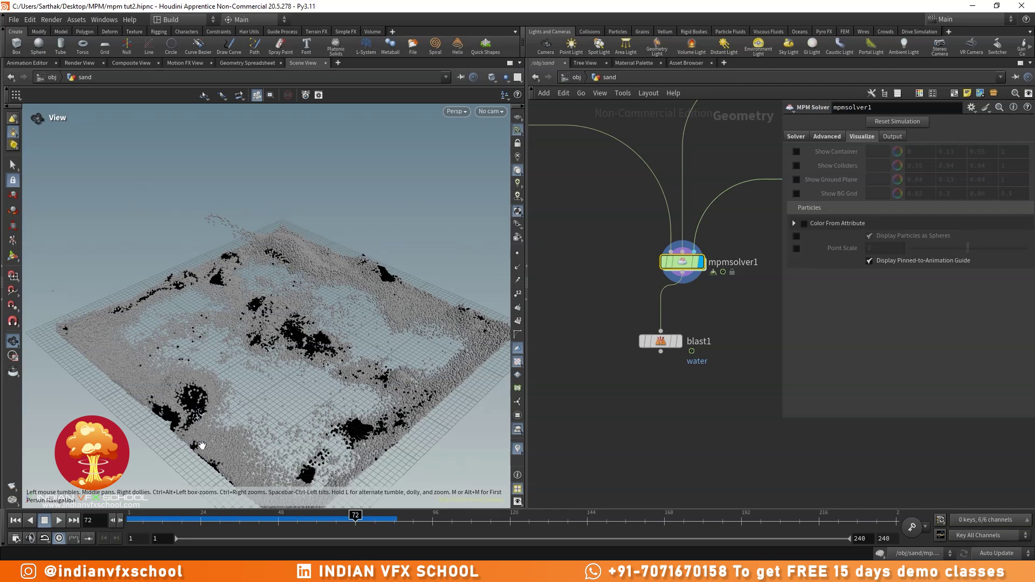
pyautogui.moveTo(157, 521); pyautogui.dragTo(259, 521)
# - Set the MPM Container's particle separation to 0.01 with the timeline at frame 1, and save the scene file
pyautogui.scroll(-5, 646, 399)
pyautogui.moveTo(646, 399); pyautogui.dragTo(604, 432, button='middle')
pyautogui.scroll(8, 707, 311)
pyautogui.click(701, 346)
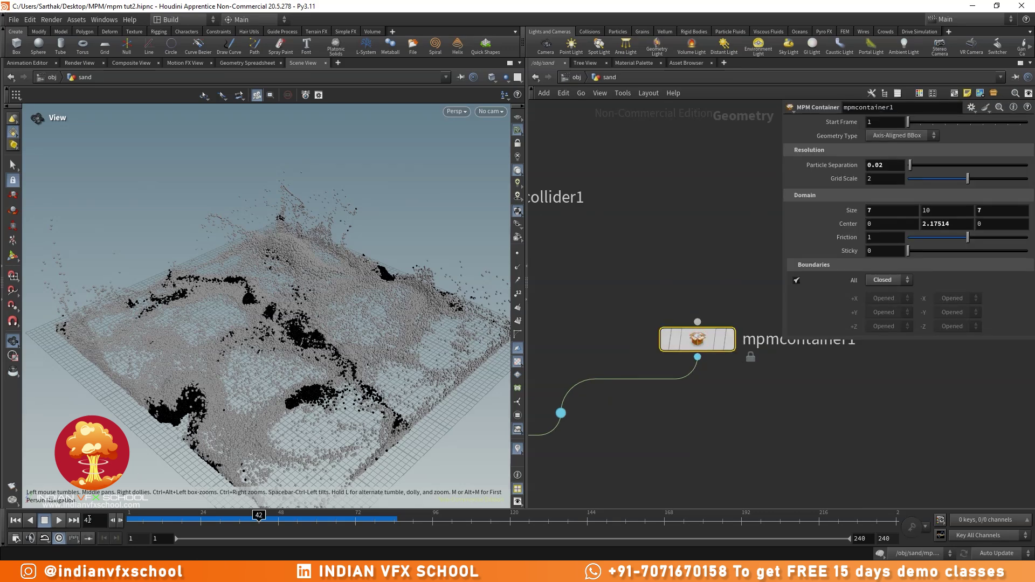
pyautogui.hotkey('ctrl', 'Up')
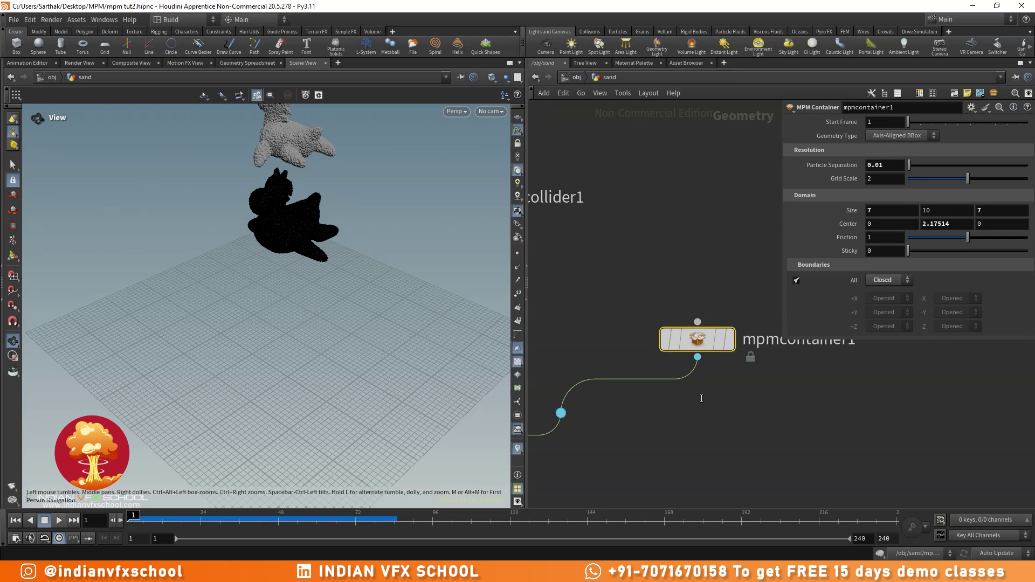
pyautogui.hotkey('ctrl', 's')
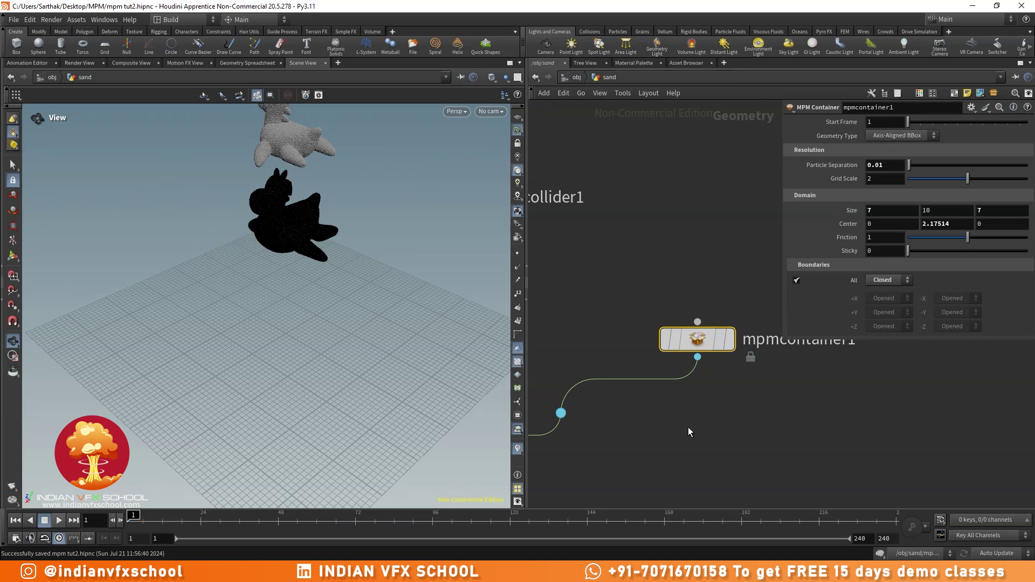
# - Delete the Blast node that follows the MPM Solver
pyautogui.scroll(-5, 675, 425)
pyautogui.moveTo(675, 425); pyautogui.dragTo(783, 275, button='middle')
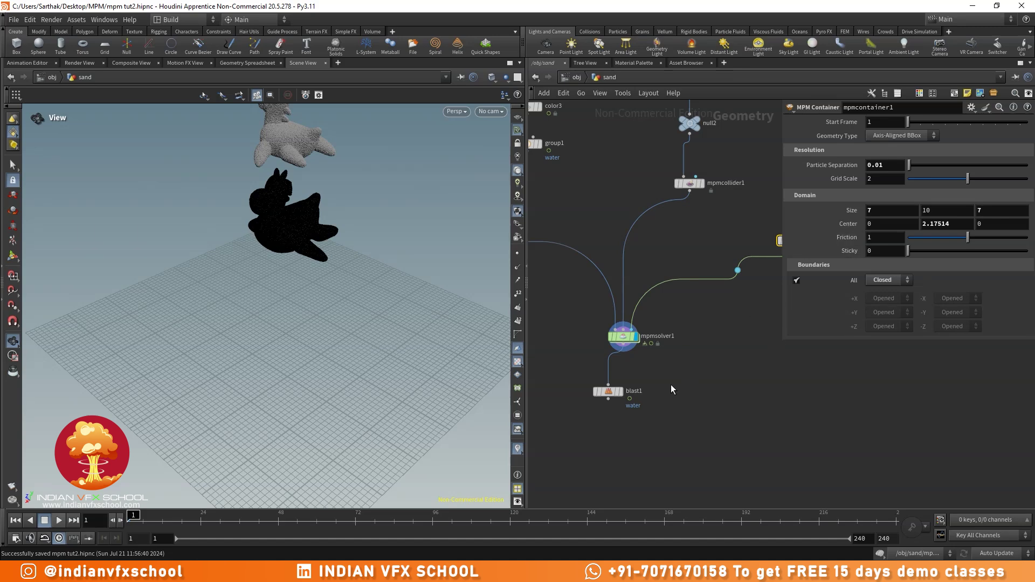
pyautogui.scroll(3, 671, 384)
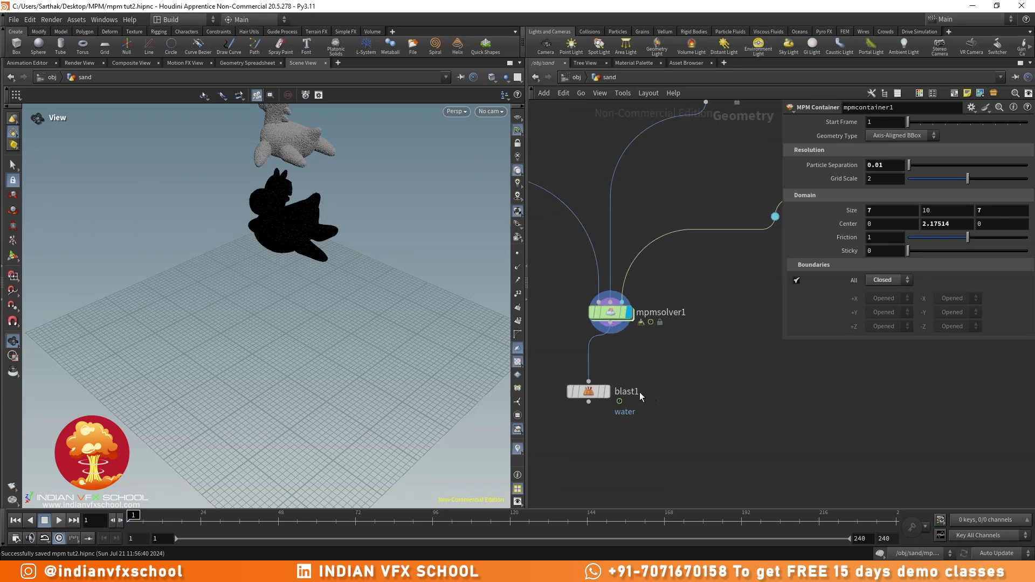
pyautogui.click(589, 394)
pyautogui.press('Delete')
# - Add a File Cache node connected to the MPM Solver's output
pyautogui.moveTo(621, 338); pyautogui.dragTo(689, 299, button='middle')
pyautogui.scroll(3, 691, 299)
pyautogui.click(667, 272)
pyautogui.click(629, 381)
pyautogui.write('filec')
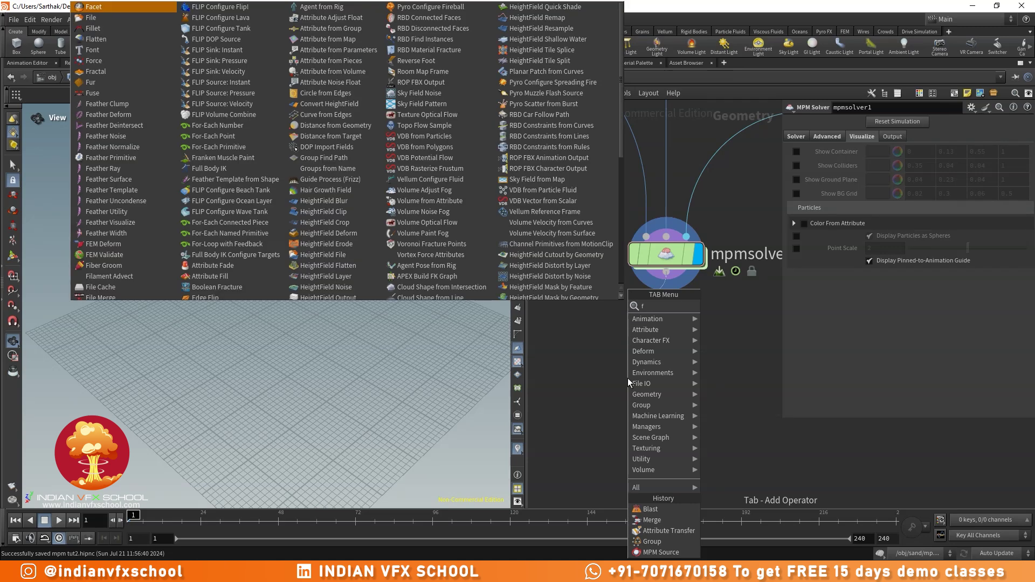
pyautogui.press('Return')
pyautogui.click(628, 377)
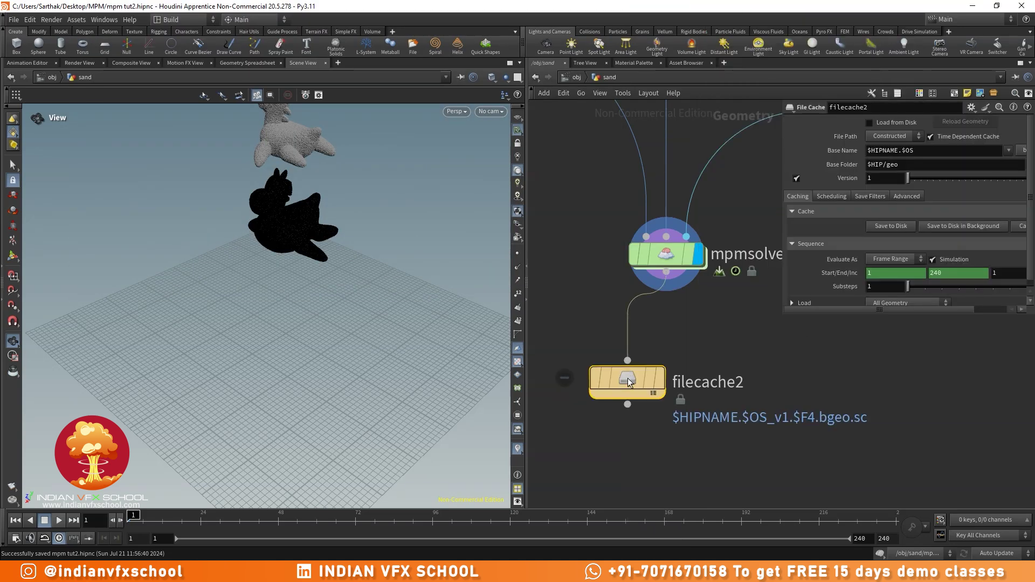
# - Set the File Cache's file path mode to Explicit and widen its parameter area to show all the caching options
pyautogui.click(890, 137)
pyautogui.click(882, 158)
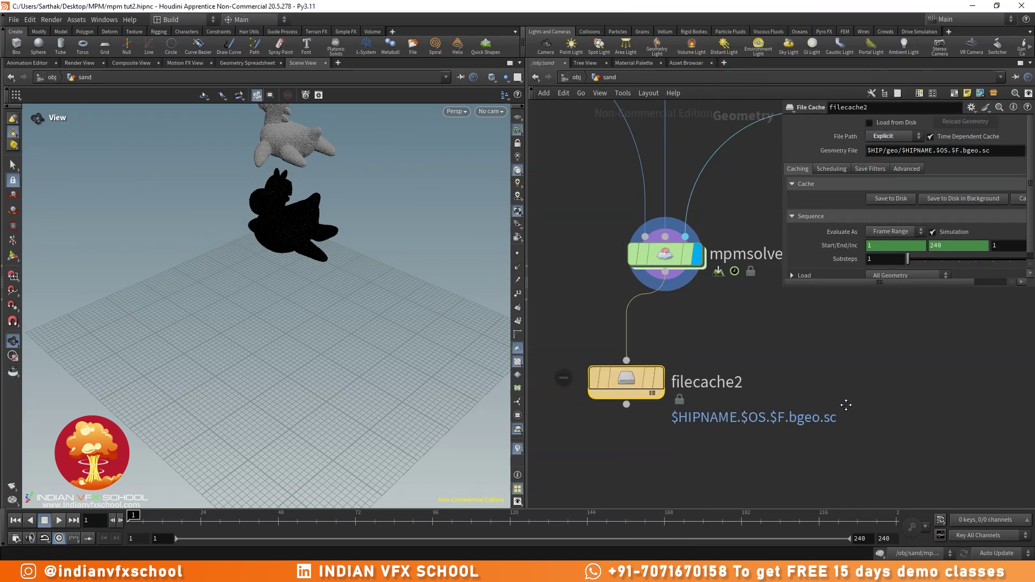
pyautogui.moveTo(858, 404); pyautogui.dragTo(788, 403, button='middle')
pyautogui.moveTo(781, 290); pyautogui.dragTo(681, 341)
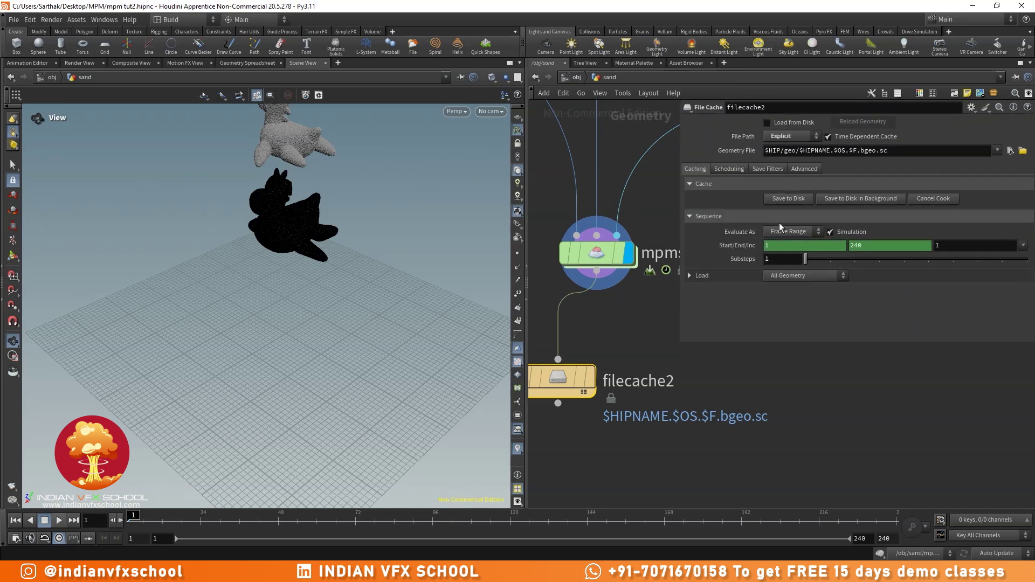